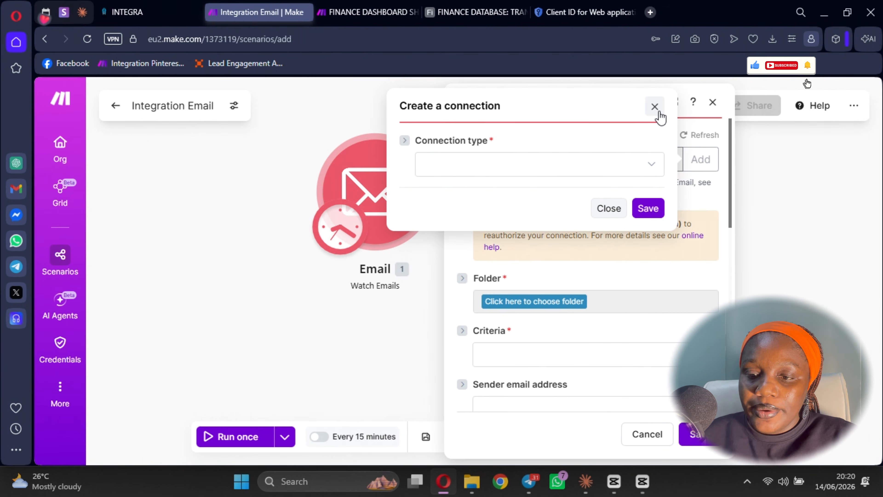
Dismiss the new-connection dialog, then set the email trigger's folder to INBOX and its criteria to All emails
left_click(655, 106)
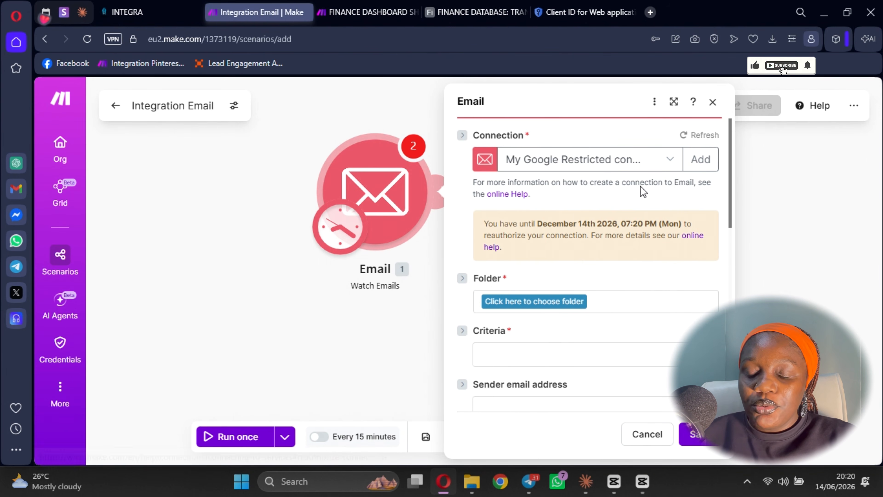
left_click(529, 302)
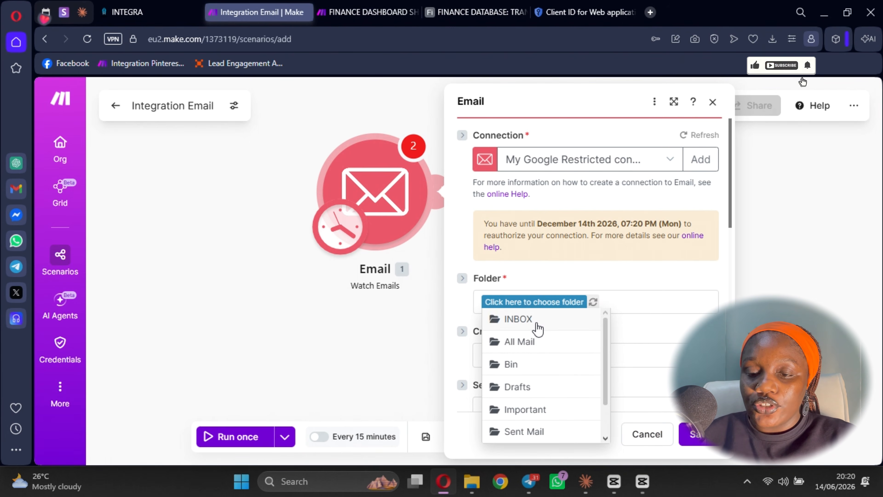
left_click(537, 325)
scroll(565, 265, "down", 3)
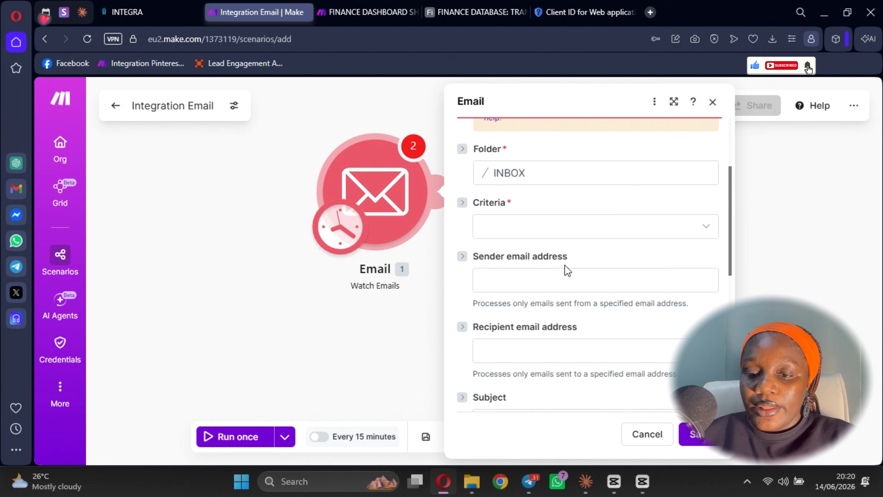
left_click(537, 226)
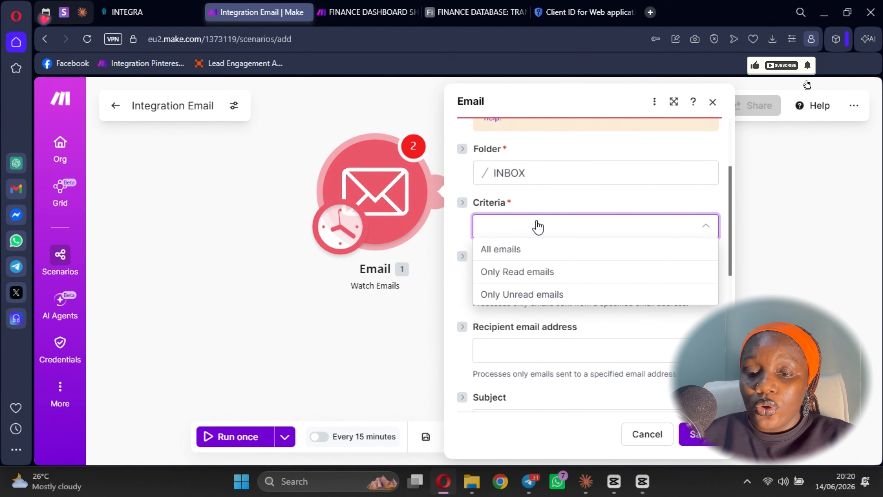
left_click(527, 256)
scroll(542, 209, "down", 3)
scroll(591, 207, "up", 2)
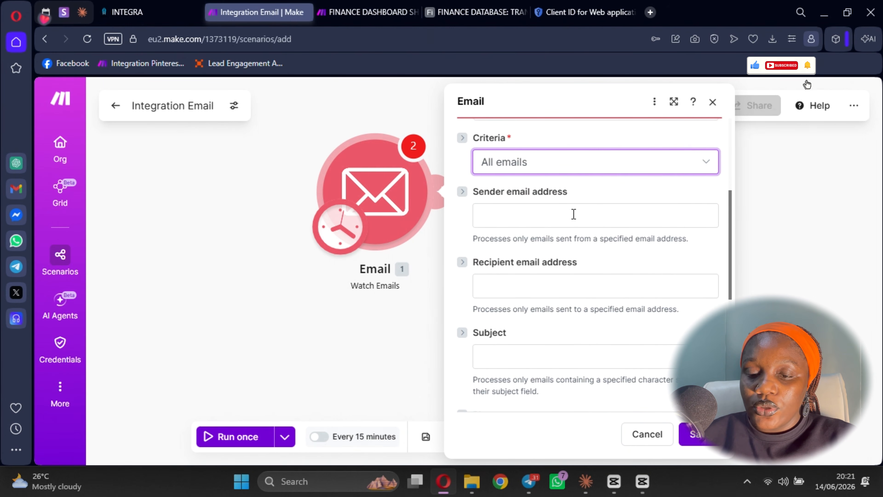
Set the email trigger's phrase filter to "Transaction"
scroll(528, 271, "down", 5)
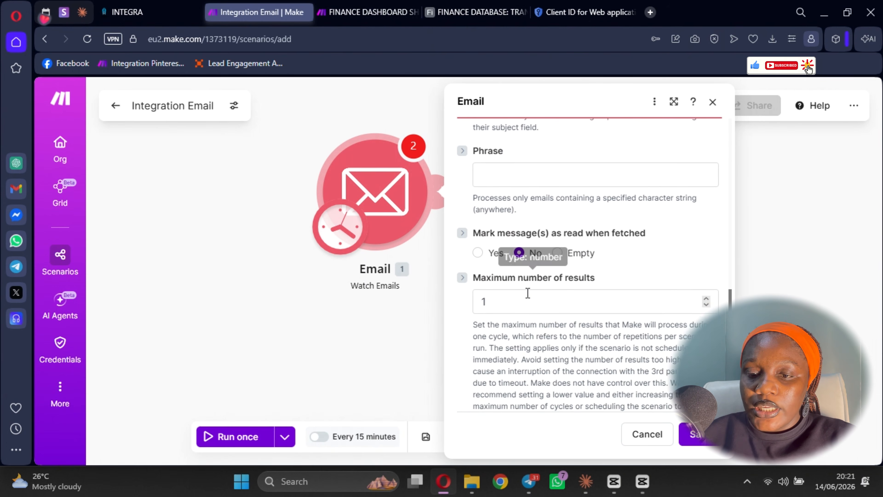
scroll(506, 282, "up", 8)
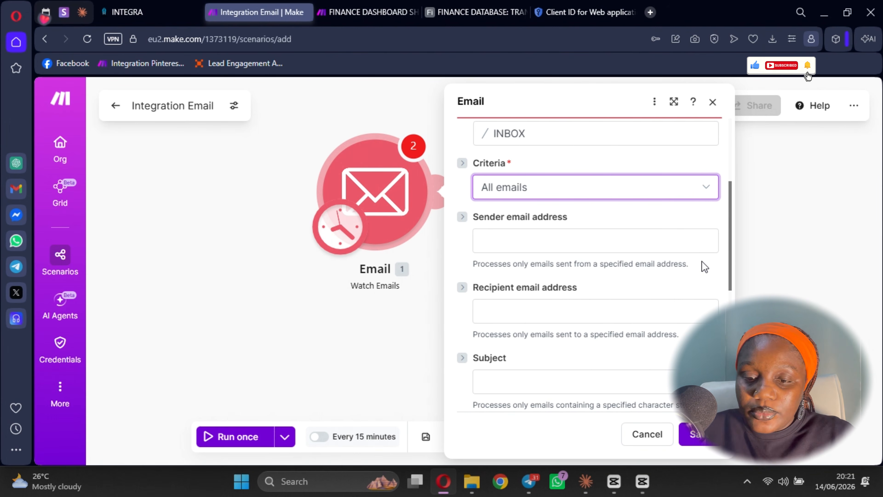
scroll(602, 238, "down", 6)
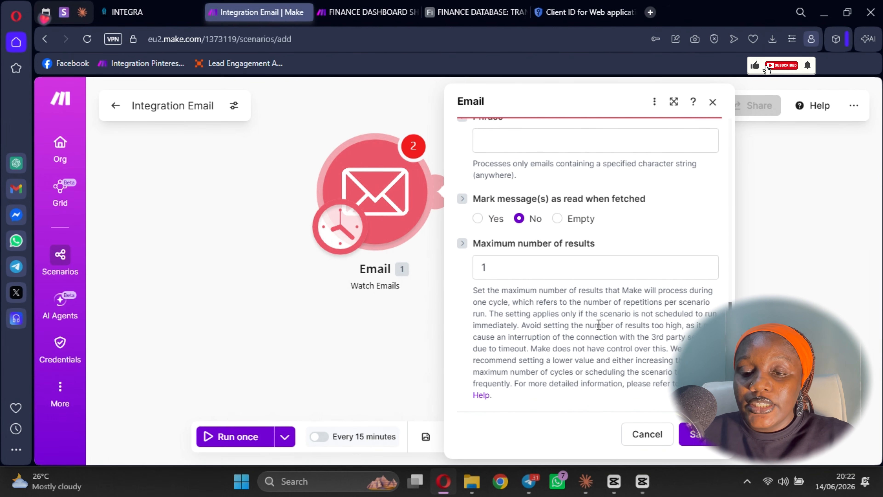
scroll(529, 292, "up", 2)
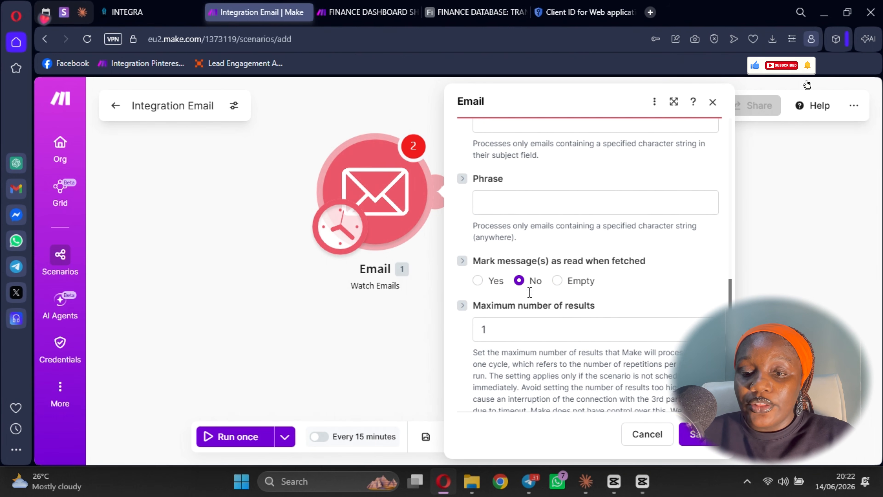
left_click(544, 206)
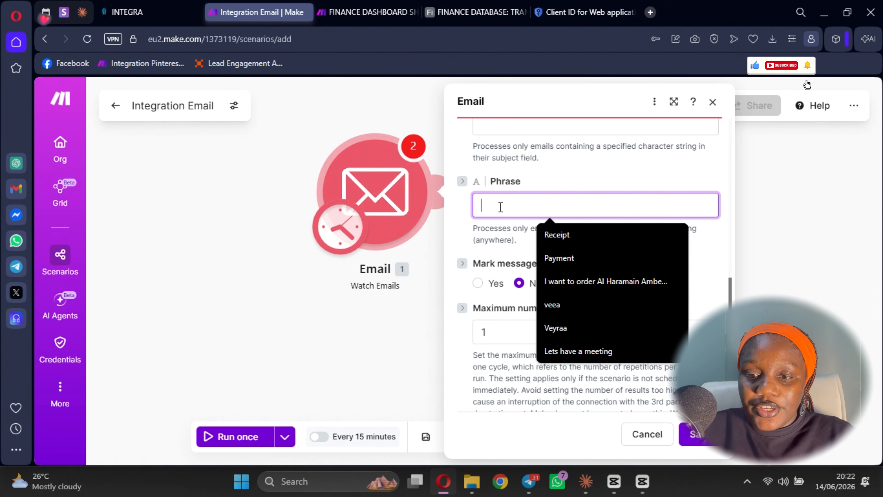
type("Tran")
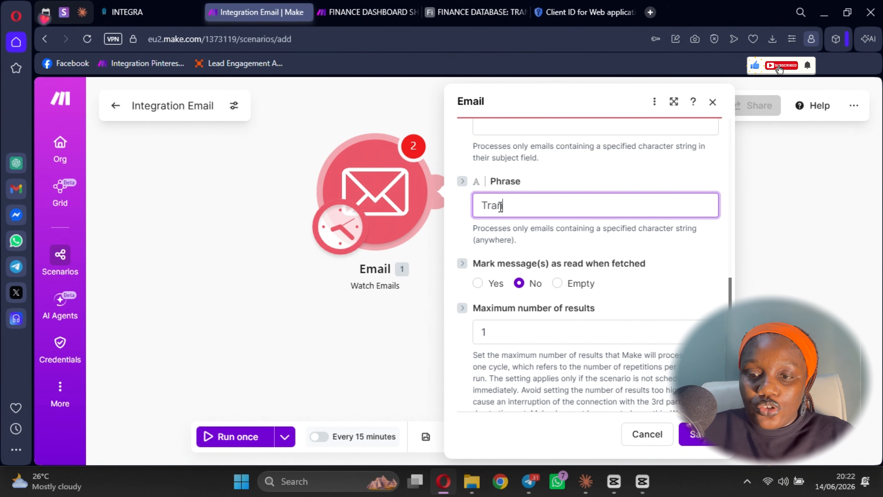
type("saction")
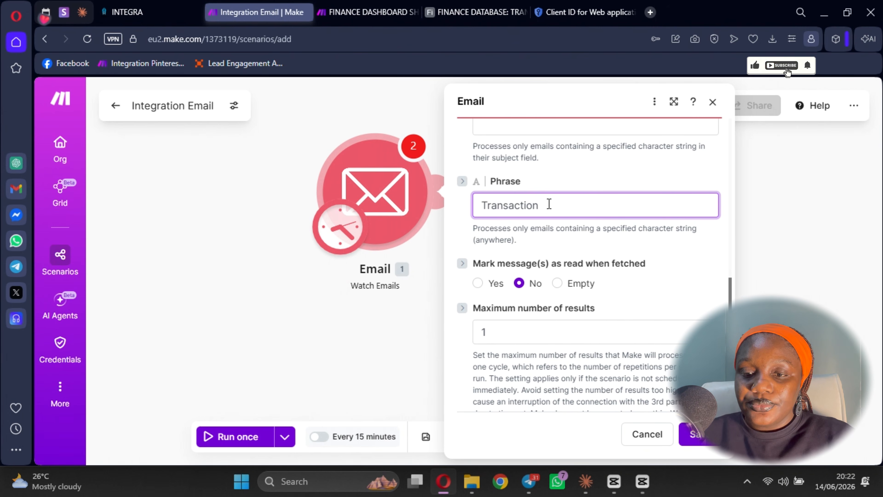
double_click(521, 212)
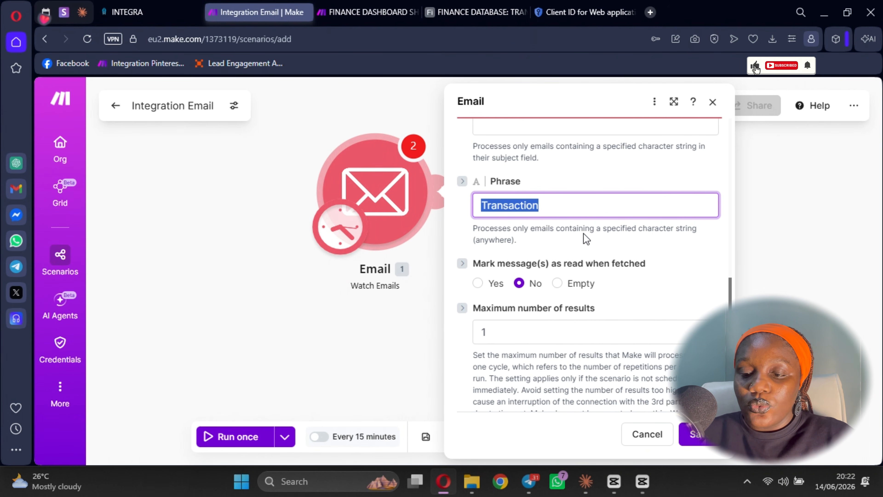
Save the email trigger settings and choose All emails as the starting point for processing
left_click(694, 435)
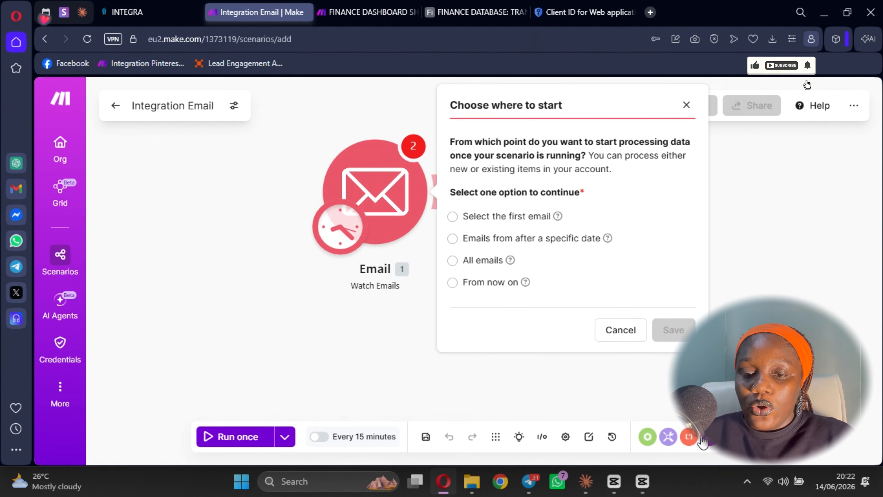
left_click(453, 260)
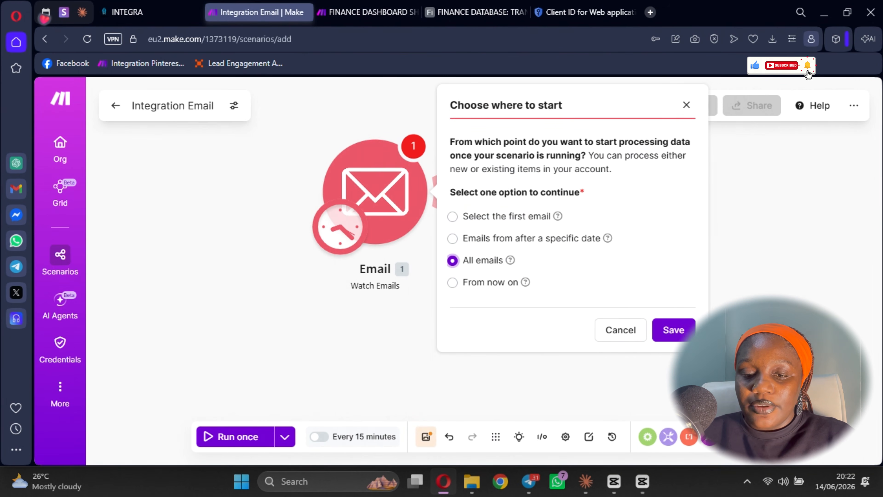
left_click(676, 329)
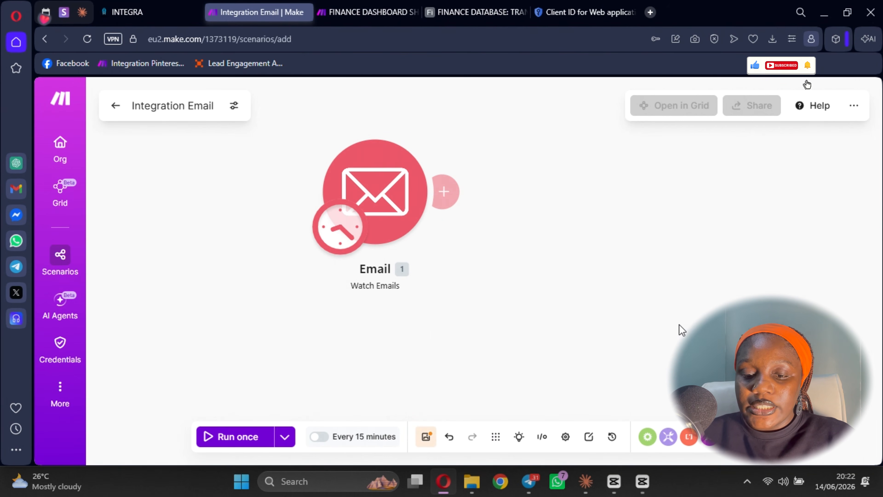
Save the Integration Email scenario and run it once
left_click(426, 439)
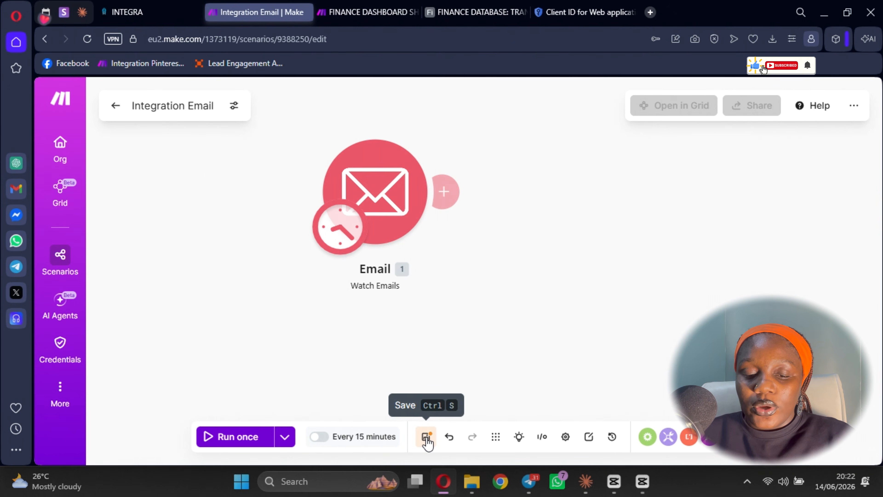
left_click(237, 438)
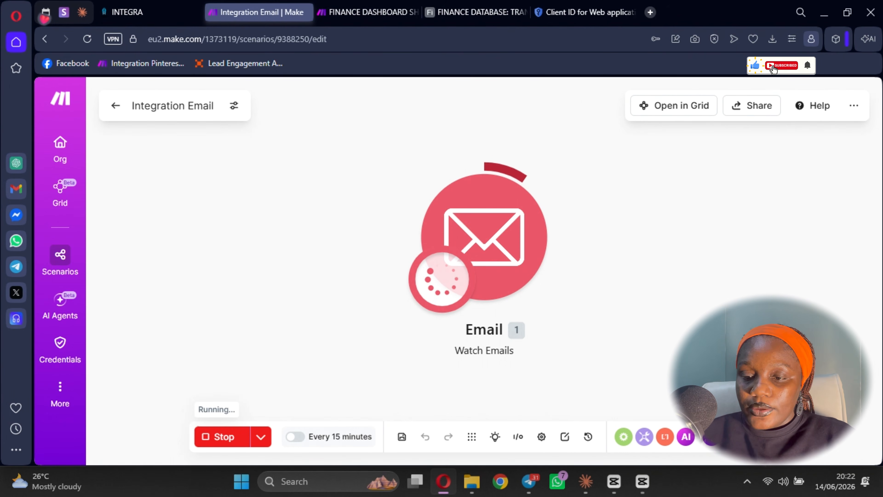
Examine the Email module's output bundle, including the basic headers, recipient, text and HTML content, and attachments
scroll(640, 261, "down", 3)
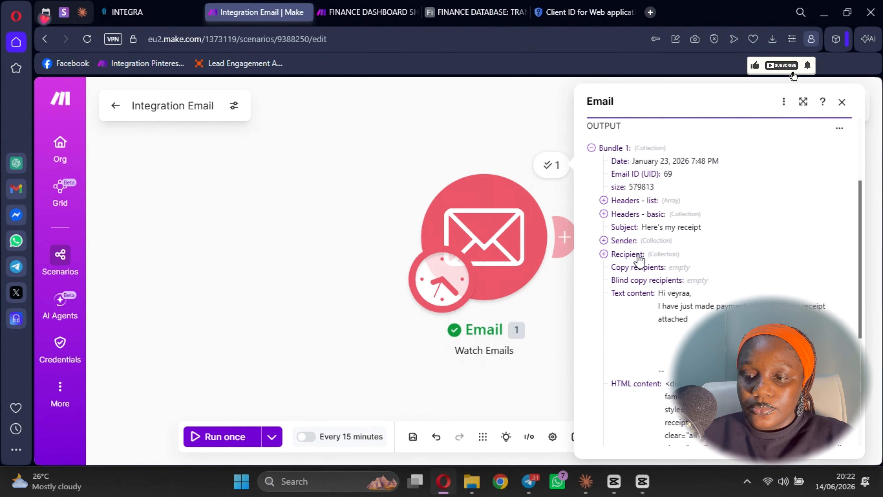
scroll(708, 306, "down", 6)
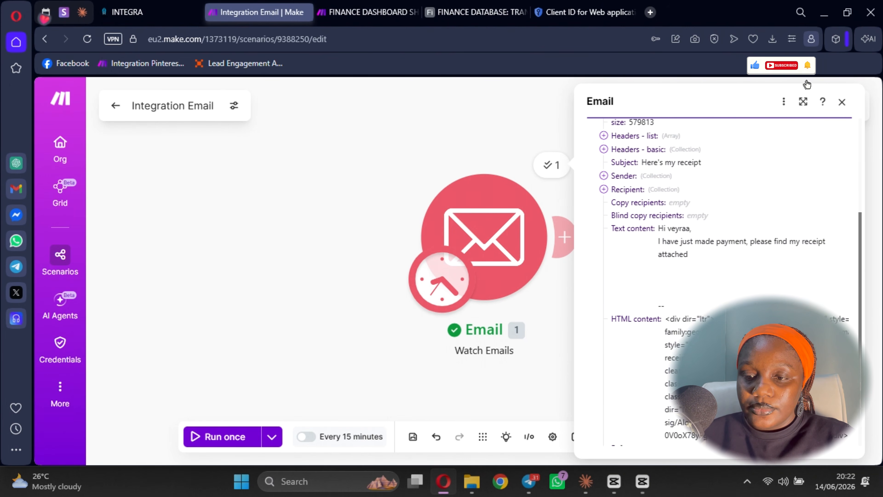
scroll(671, 351, "up", 7)
scroll(660, 313, "up", 2)
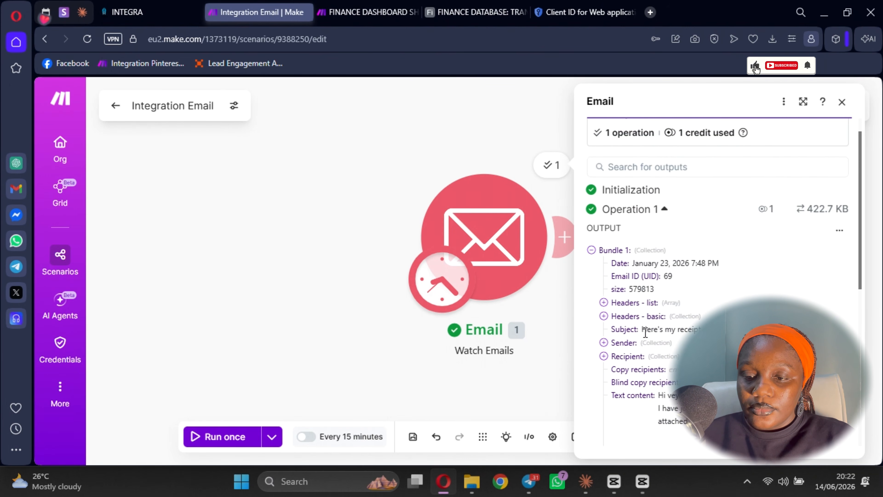
left_click(604, 316)
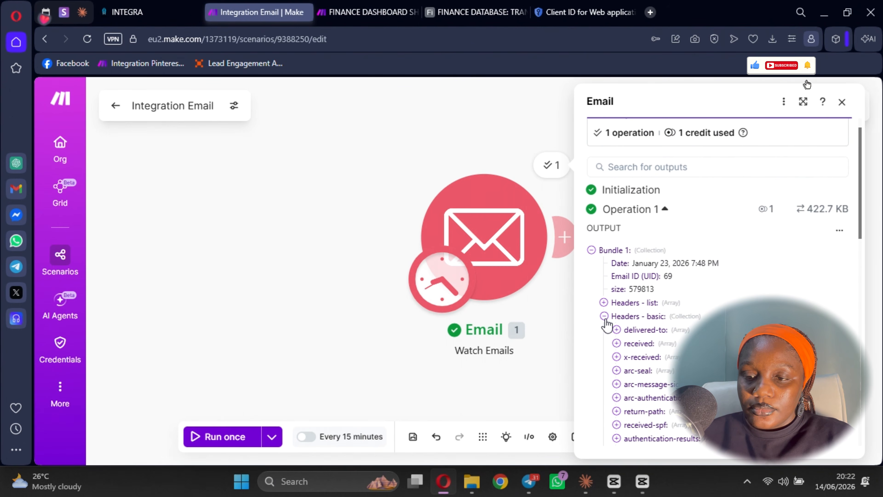
left_click(605, 316)
scroll(640, 348, "down", 3)
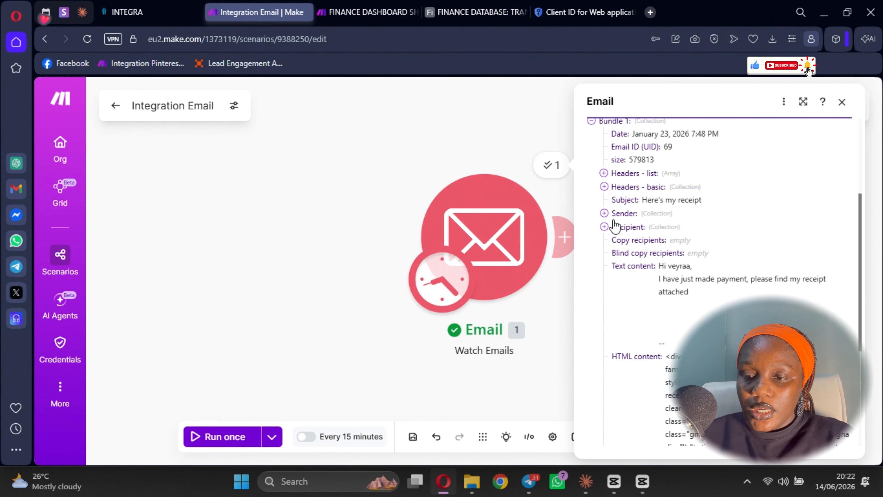
left_click(609, 230)
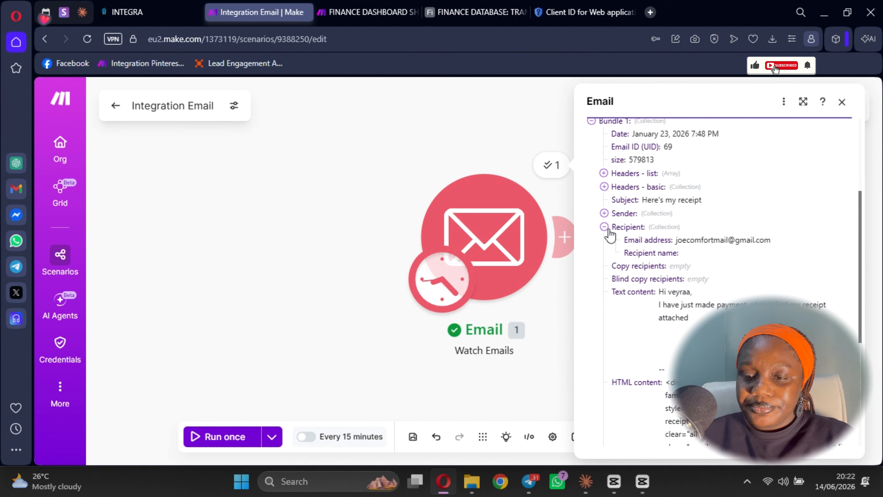
left_click(609, 230)
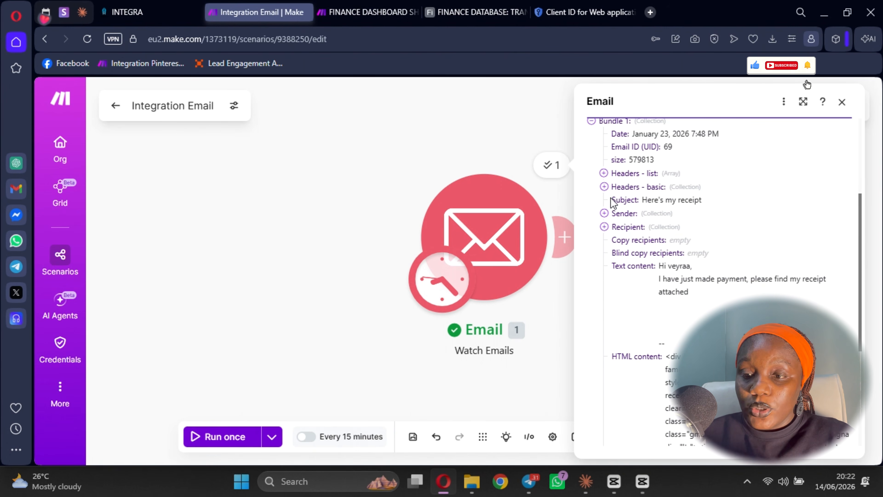
scroll(655, 320, "down", 3)
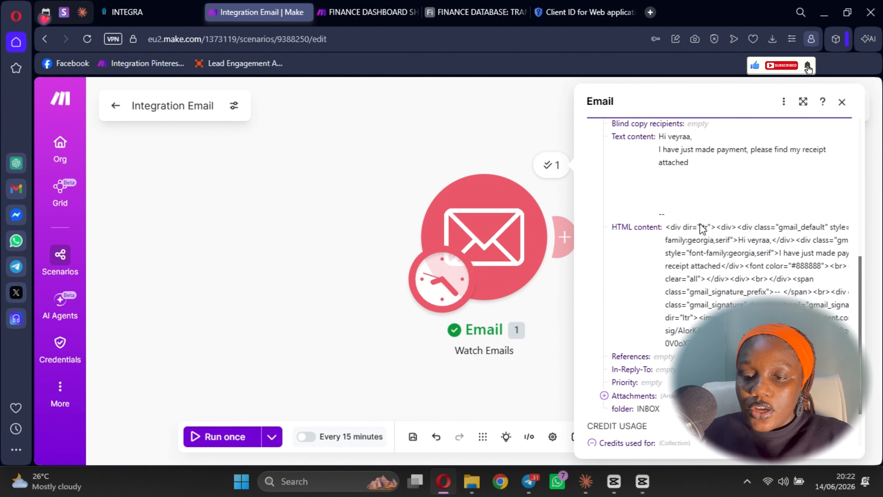
scroll(725, 295, "down", 2)
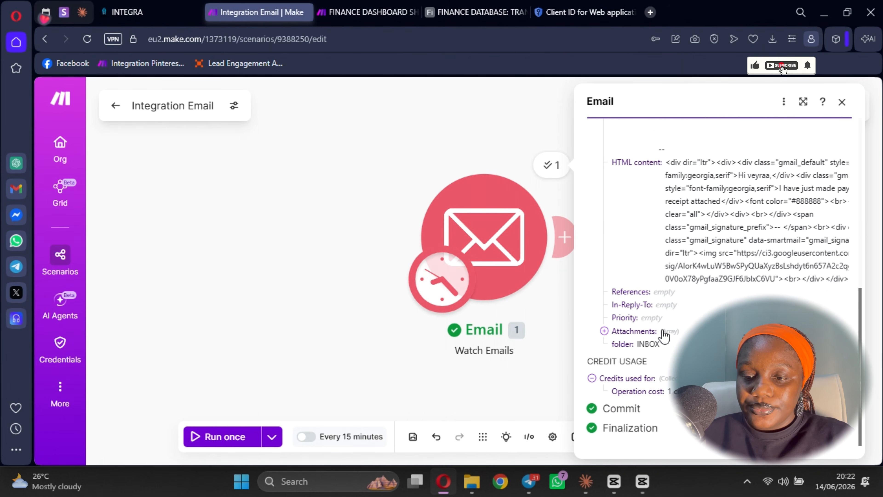
left_click(609, 333)
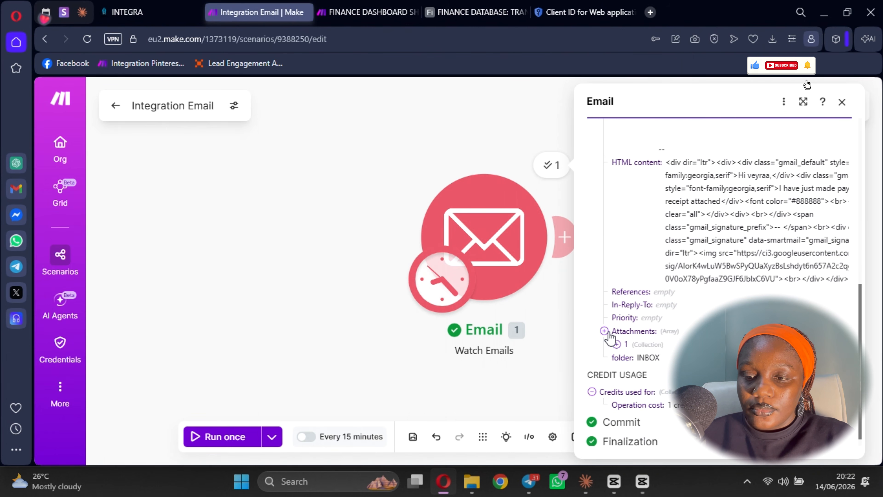
scroll(609, 335, "up", 6)
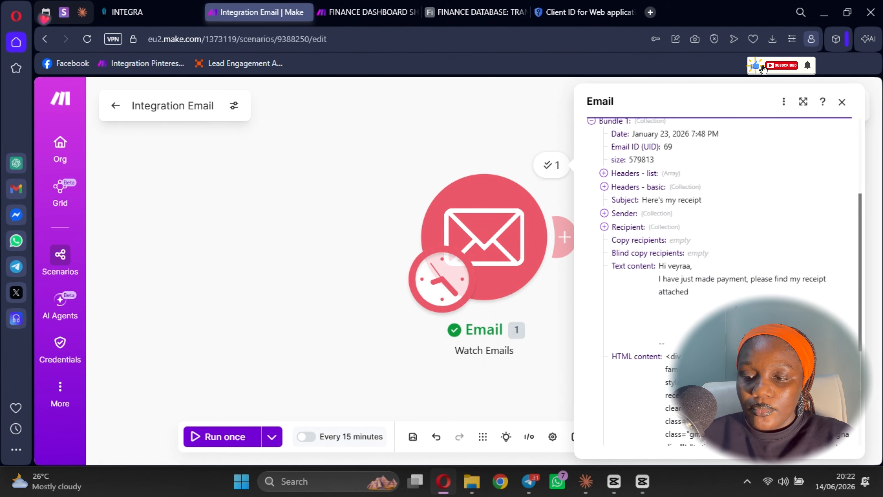
scroll(716, 278, "down", 2)
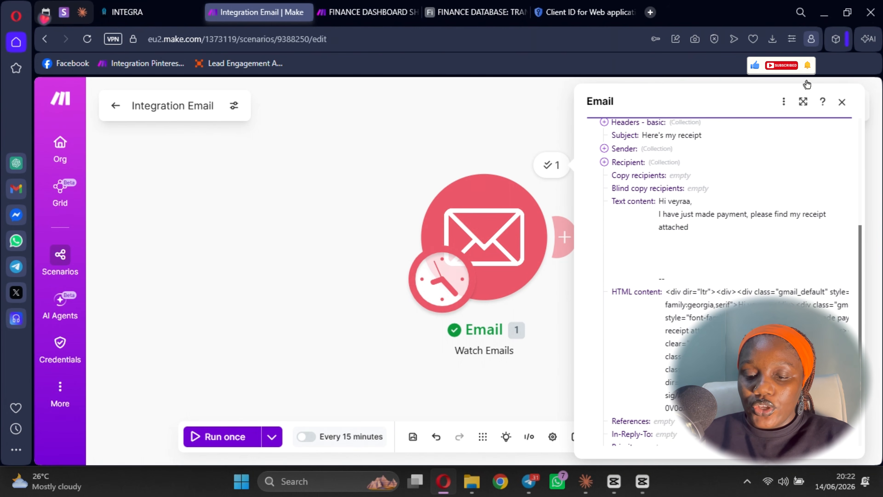
left_click(571, 302)
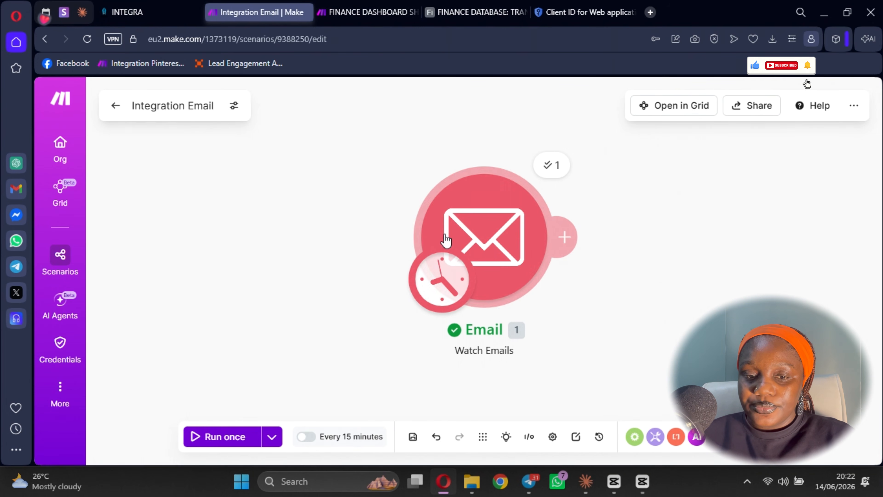
Add an OpenAI "Generate a completion" module directly after the Watch Emails trigger
mouse_move(503, 256)
left_mouse_down()
mouse_move(181, 208)
mouse_move(265, 251)
left_mouse_up()
left_click(335, 252)
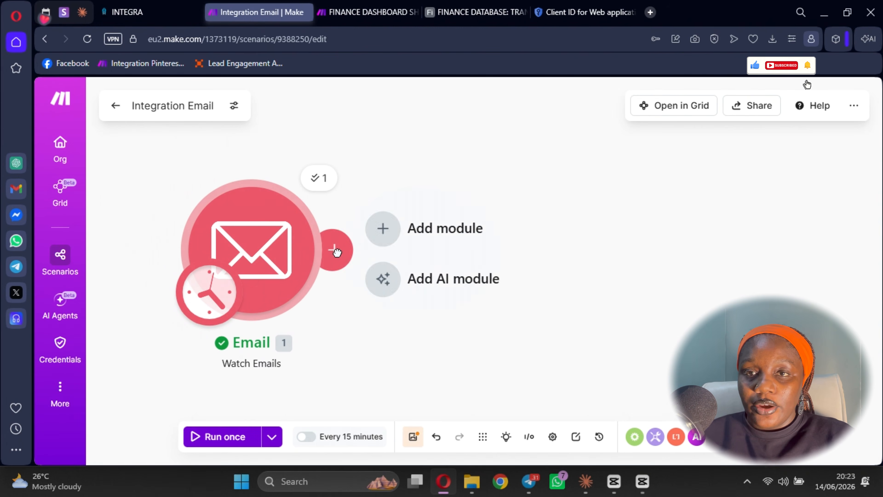
left_click(383, 228)
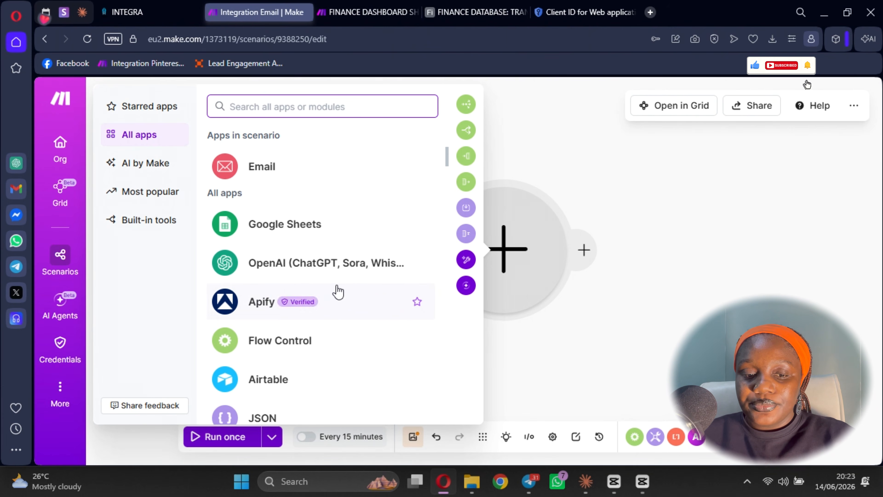
left_click(315, 263)
scroll(245, 313, "down", 3)
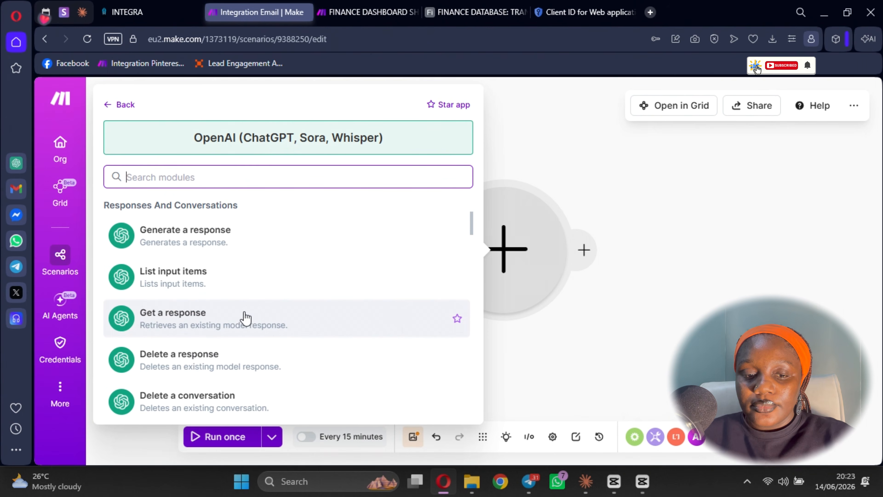
scroll(236, 334, "down", 3)
scroll(216, 324, "up", 1)
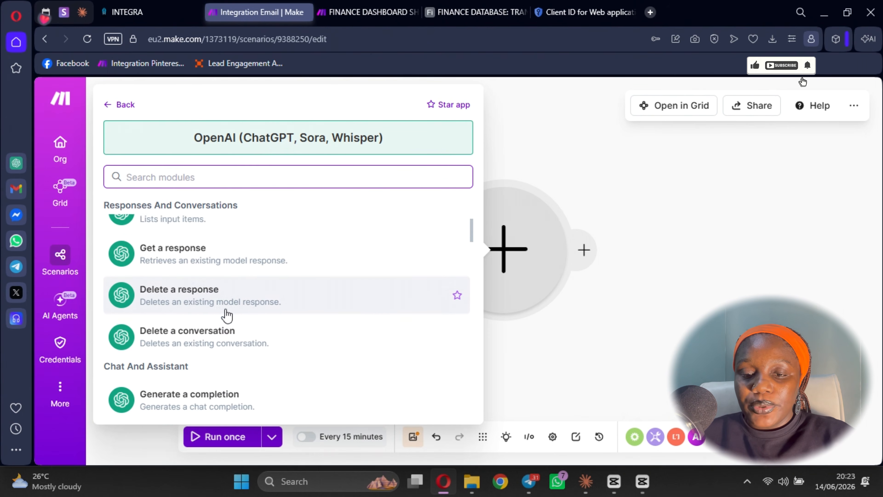
scroll(226, 317, "down", 2)
left_click(233, 330)
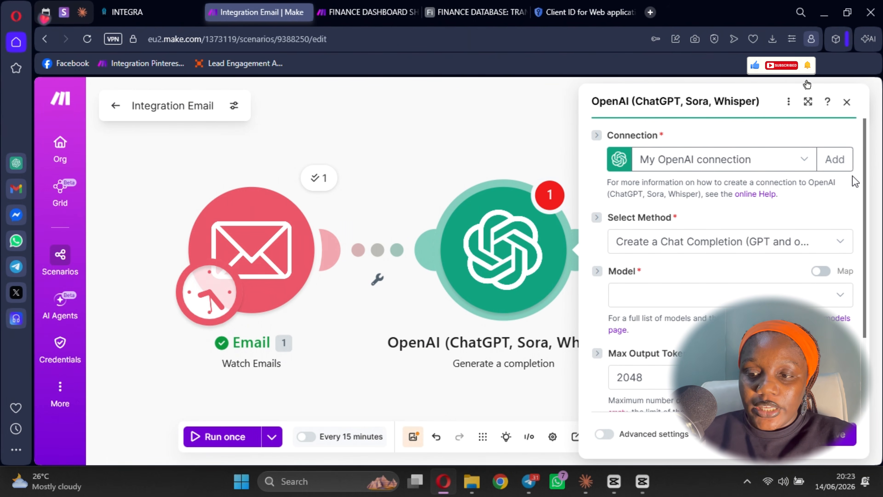
Set the completion model to o4-mini and add a first message to the OpenAI module
left_click(836, 160)
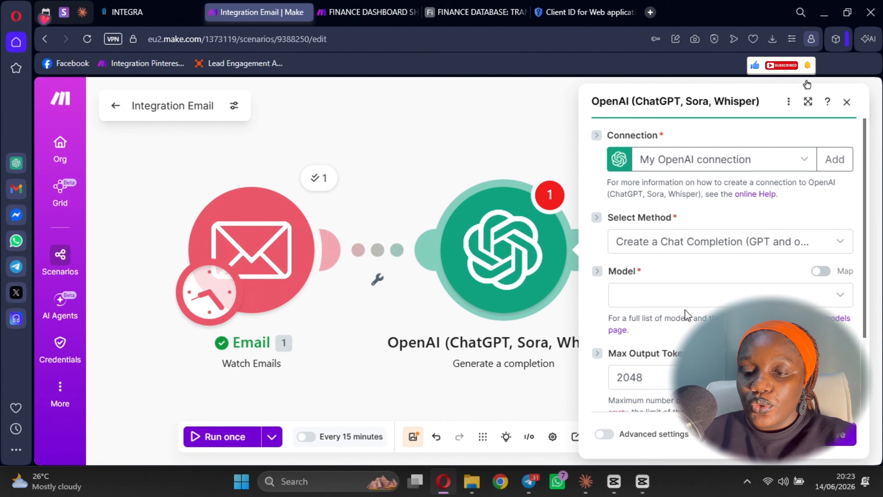
left_click(676, 297)
scroll(684, 236, "down", 3)
scroll(683, 250, "down", 10)
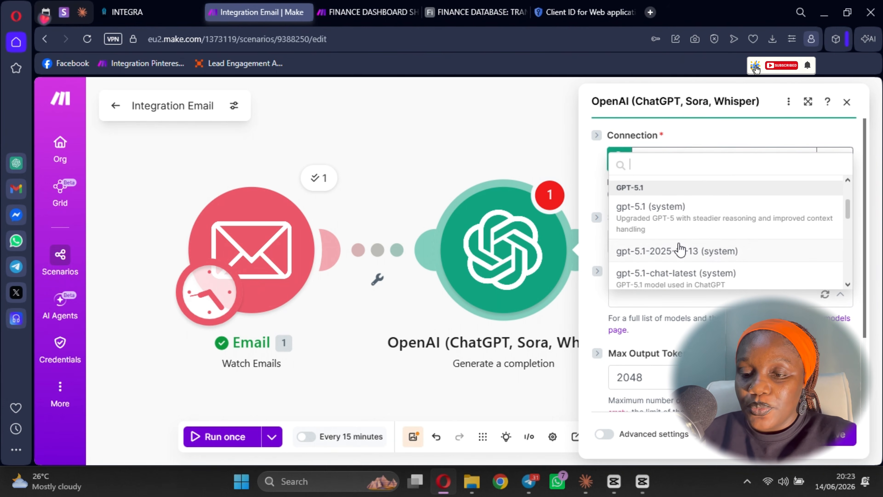
scroll(676, 253, "down", 3)
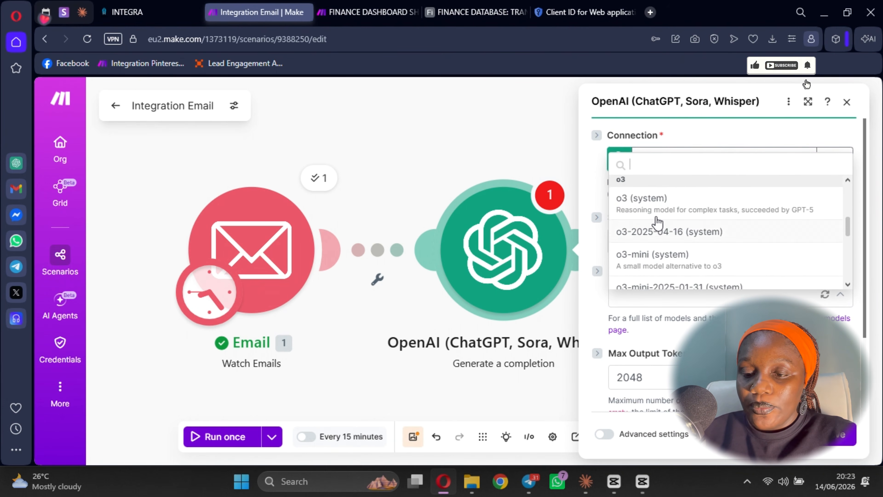
scroll(676, 253, "up", 3)
left_click(663, 256)
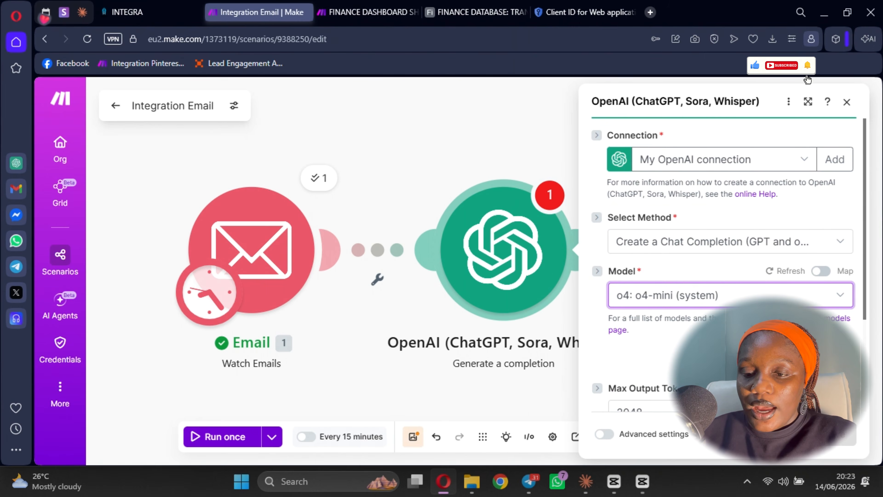
scroll(662, 243, "down", 3)
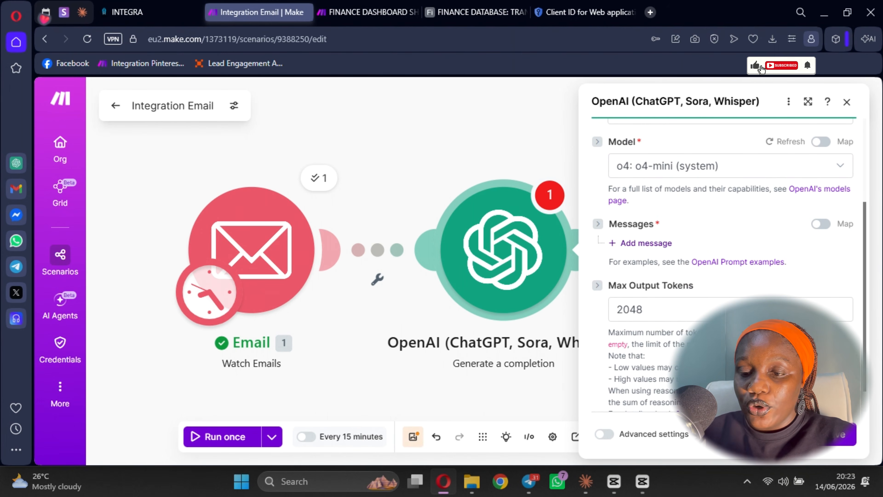
left_click(644, 244)
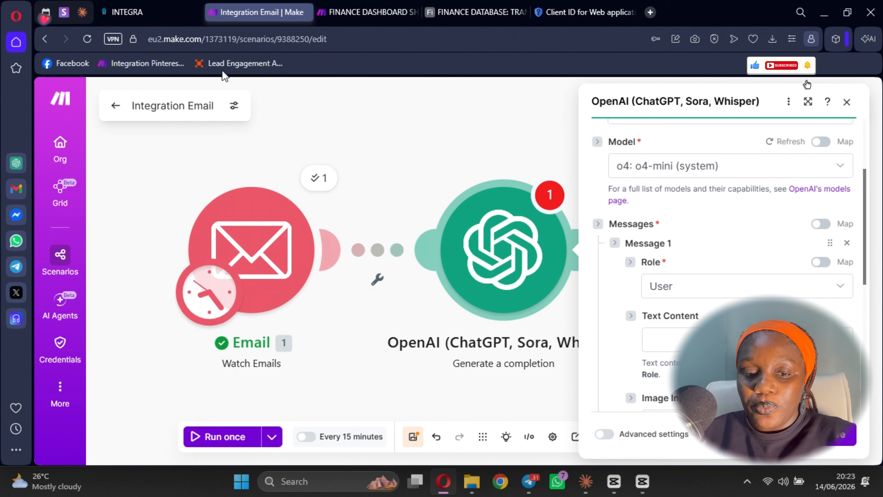
Copy the full prompt from the TAG FIELDS module's Message 1 in the FINANCE DASHBOARD SHORT scenario
left_click(342, 14)
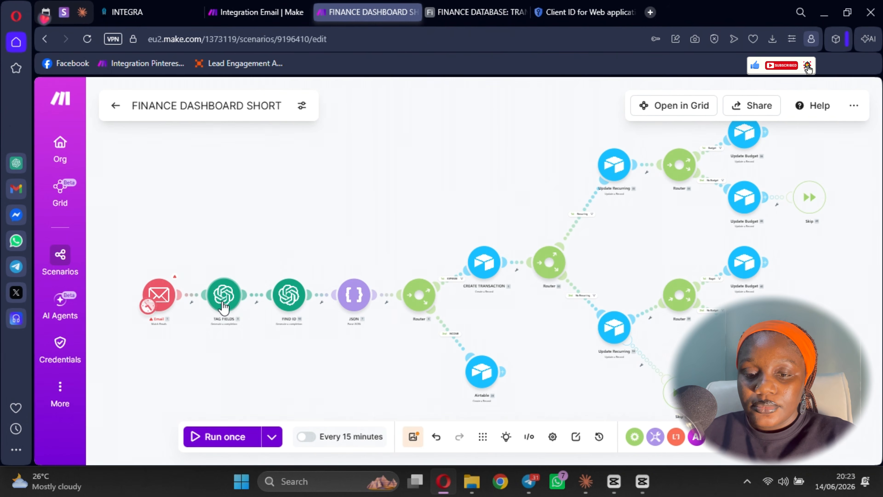
left_click(223, 295)
scroll(358, 276, "down", 4)
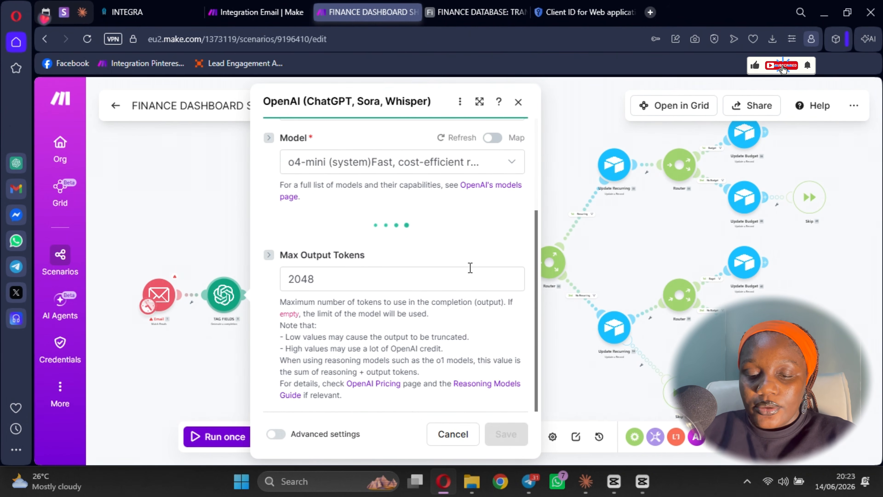
scroll(330, 325, "down", 2)
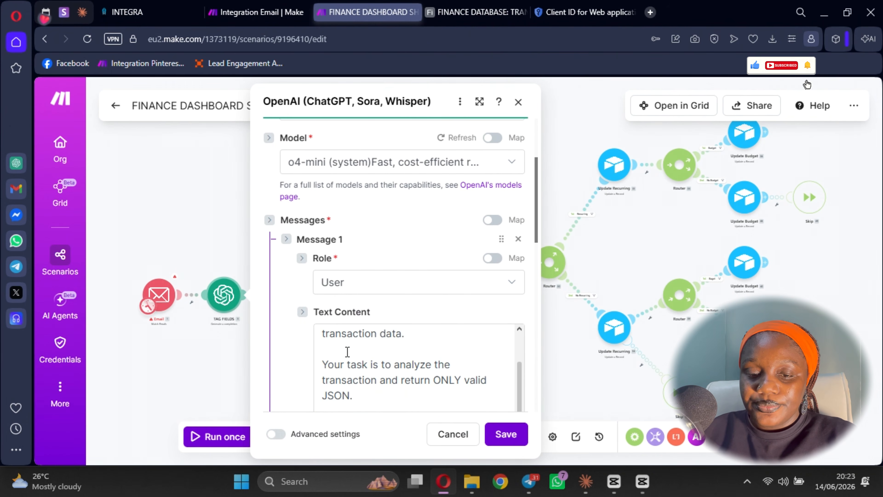
scroll(347, 351, "up", 2)
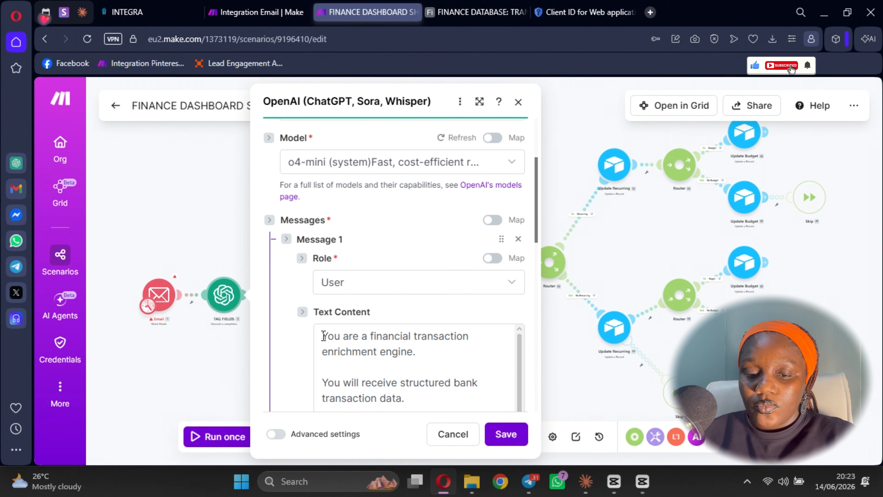
left_click_drag(323, 336, 456, 352)
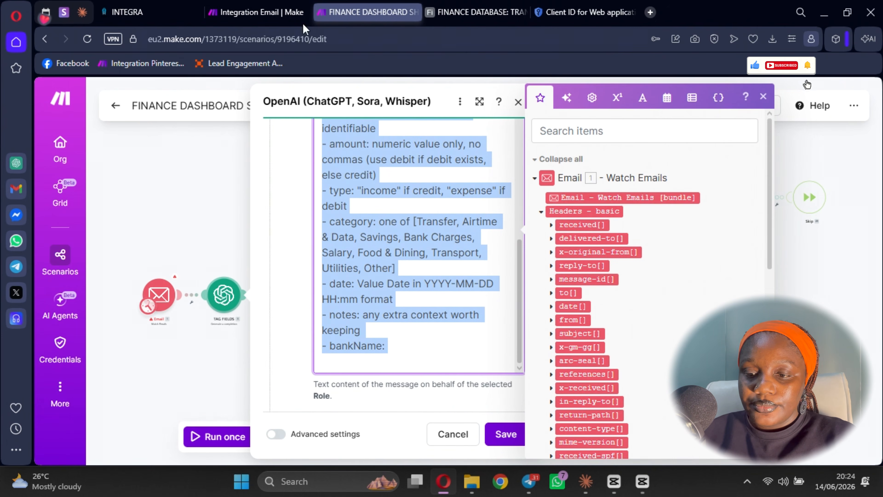
Paste the copied prompt into Message 1's text content in the Integration Email scenario's OpenAI module
left_click(257, 14)
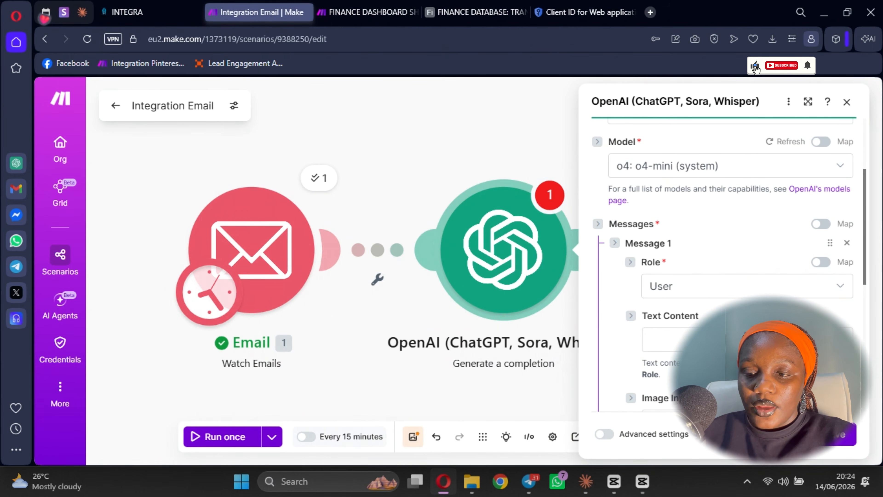
left_click(660, 339)
key("ctrl+v")
Delete the word "structured" from the prompt sentence about receiving bank transaction data
scroll(703, 253, "up", 5)
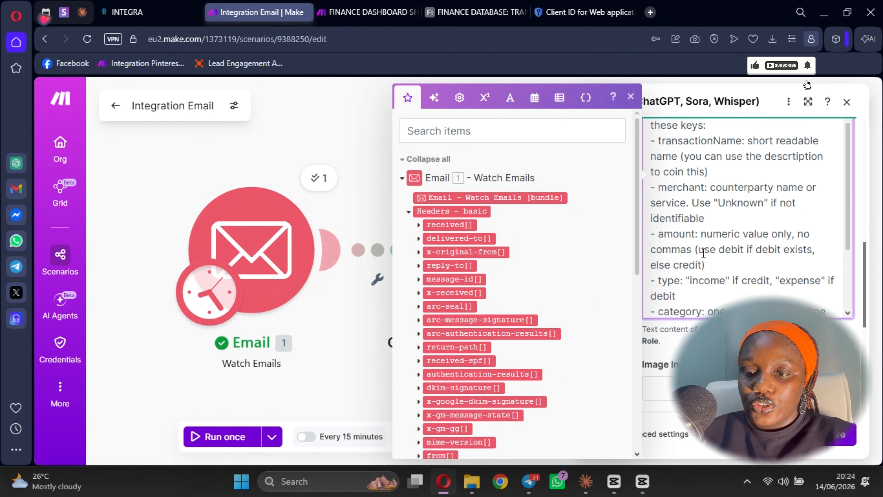
scroll(703, 253, "up", 5)
scroll(699, 183, "up", 2)
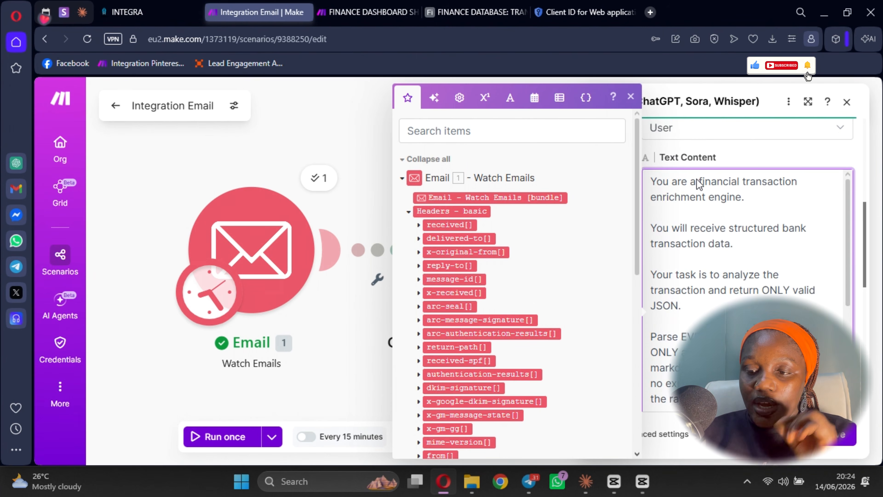
scroll(699, 185, "up", 1)
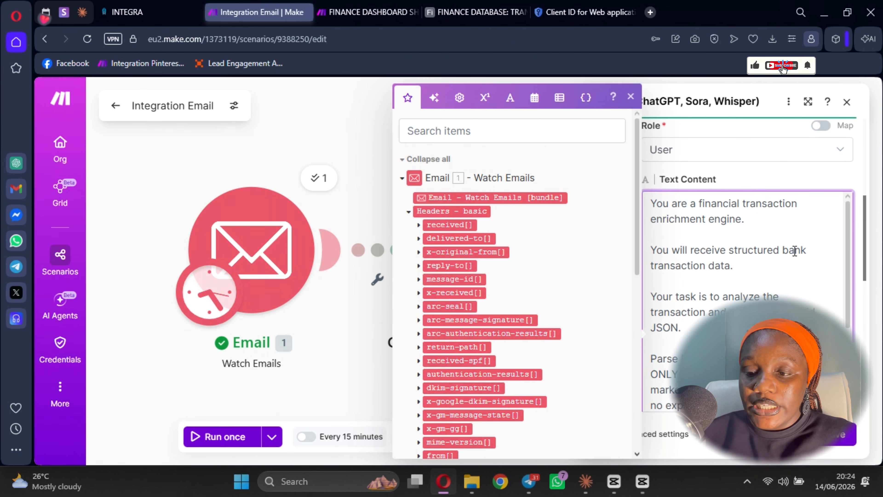
double_click(749, 250)
key("BackSpace")
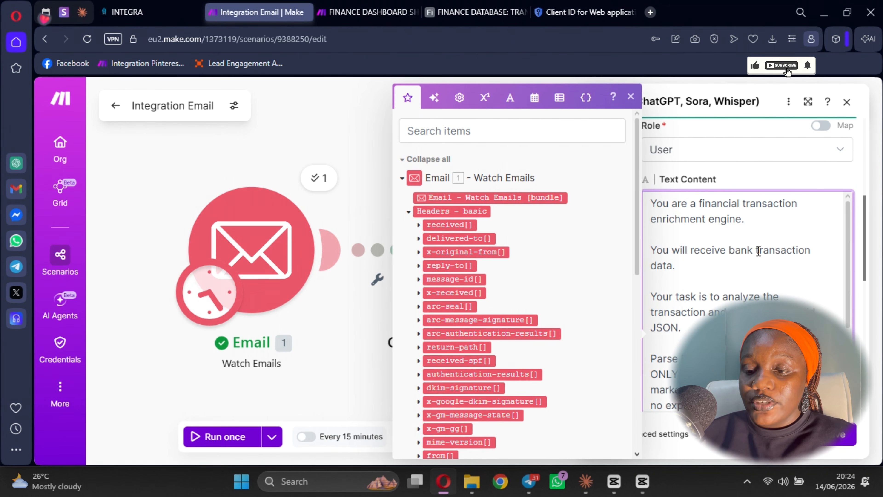
Review the prompt's JSON output rules and required keys, comparing them with the TRANSACTIONS table columns in Airtable's FINANCE DATABASE
scroll(695, 266, "down", 2)
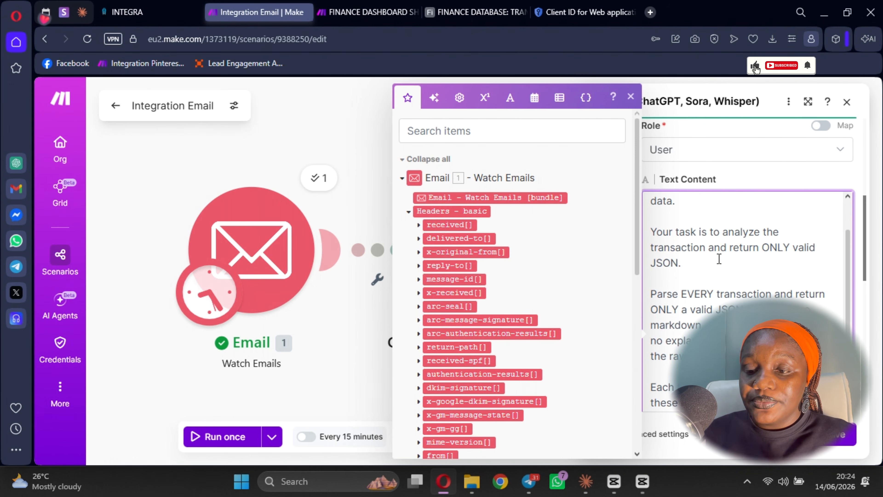
scroll(762, 288, "down", 2)
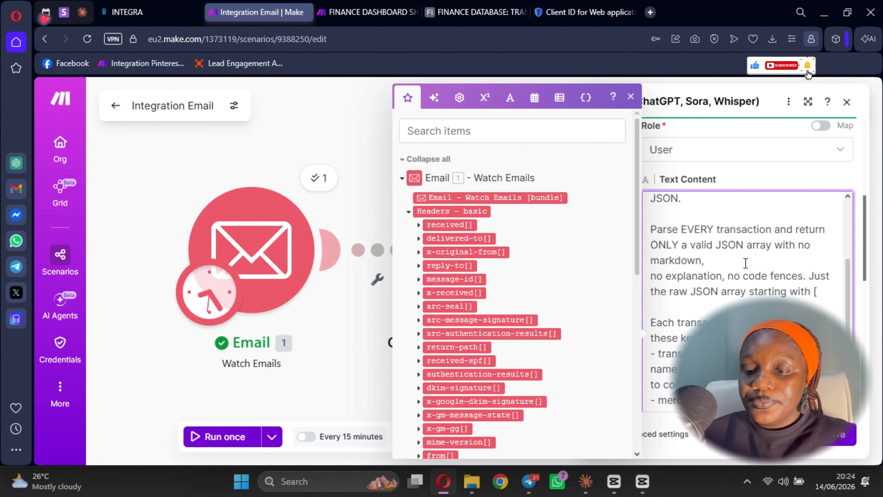
scroll(745, 263, "up", 2)
scroll(701, 267, "down", 4)
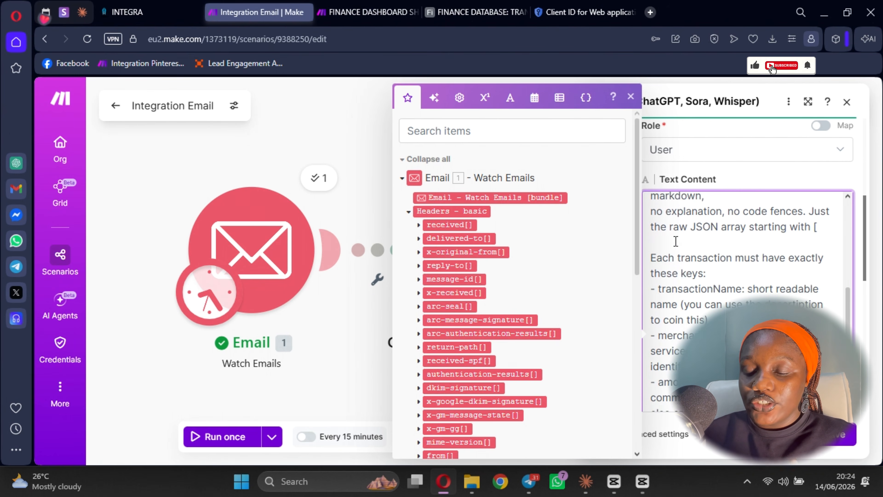
scroll(720, 258, "up", 2)
scroll(683, 295, "down", 2)
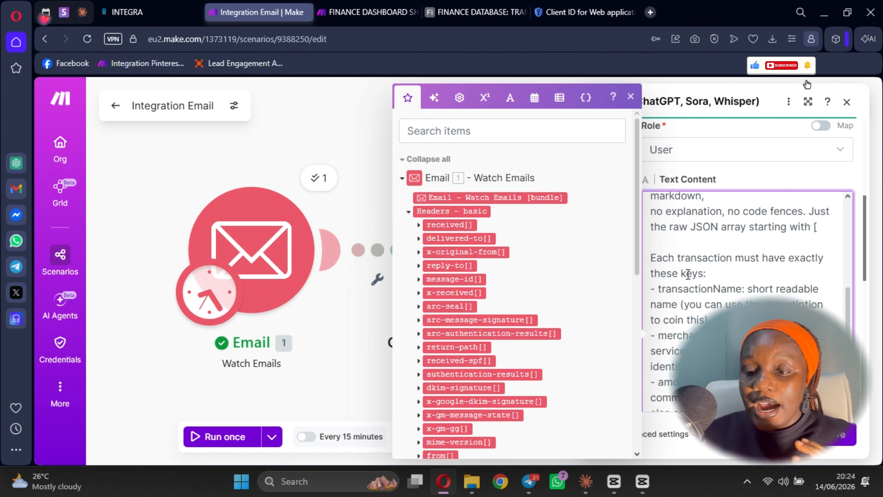
scroll(686, 284, "down", 2)
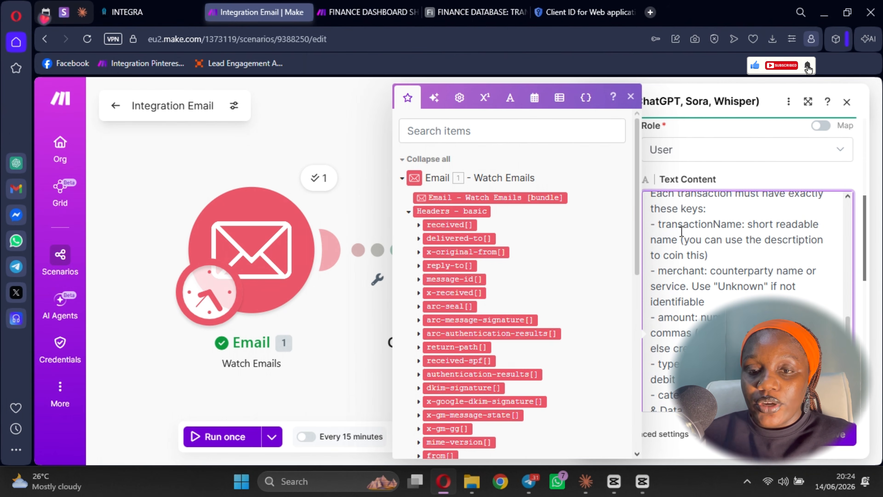
left_click(476, 12)
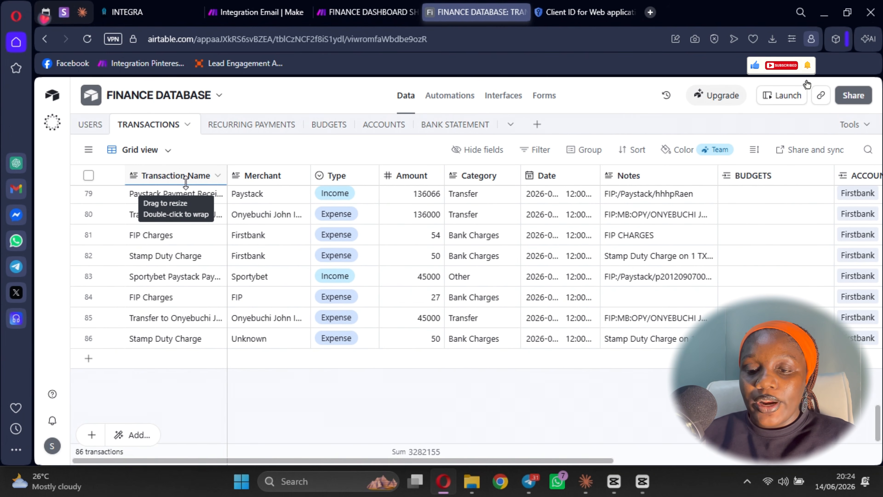
left_click(246, 12)
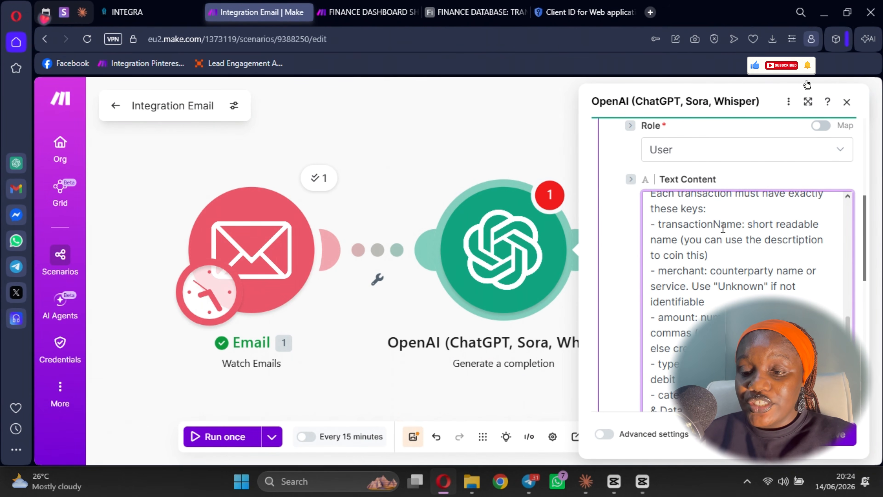
scroll(683, 278, "down", 3)
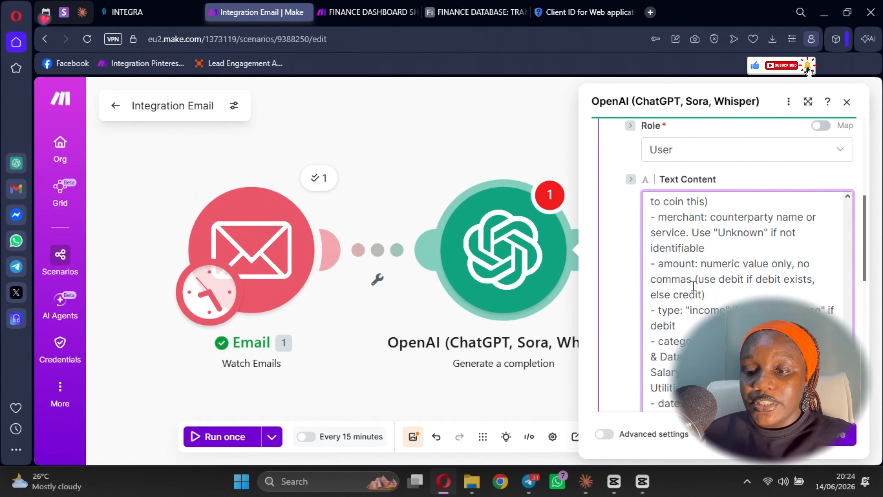
scroll(687, 288, "down", 5)
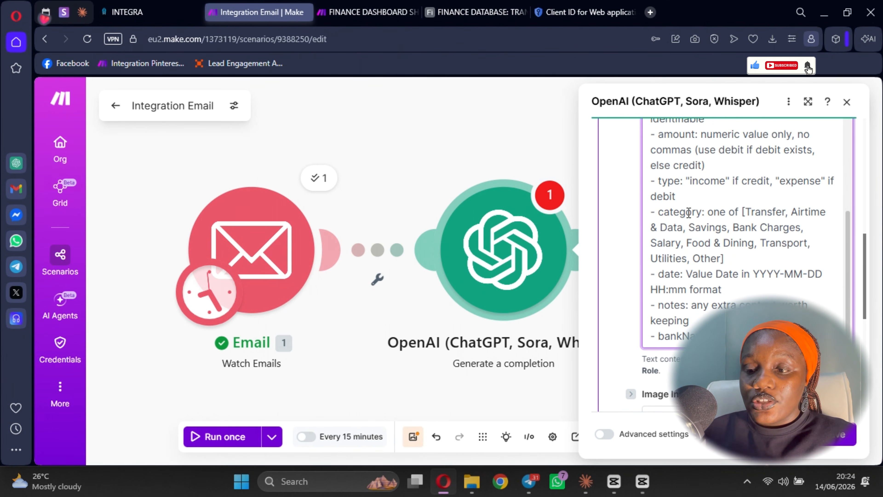
scroll(683, 258, "down", 3)
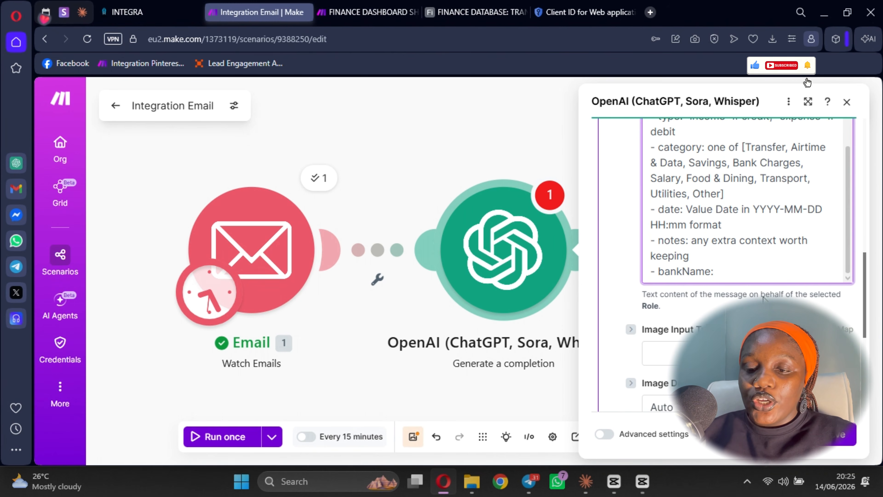
Add a second User message to the OpenAI module with the text "Bank Data" followed by the email's mapped Text content
scroll(763, 298, "down", 7)
scroll(675, 265, "up", 2)
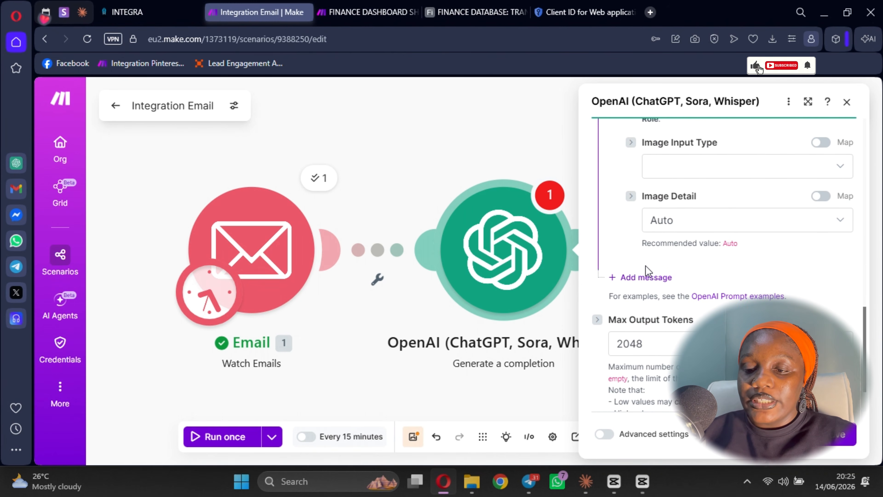
left_click(646, 278)
scroll(675, 292, "down", 2)
left_click(675, 310)
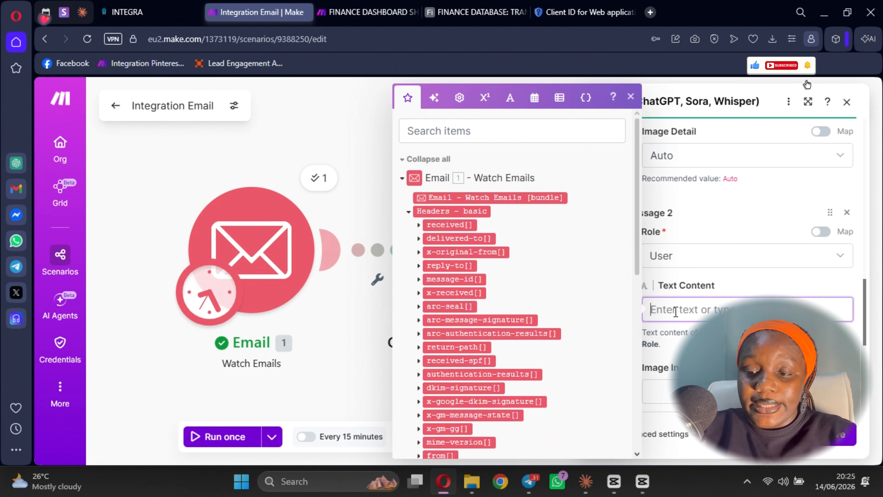
type("Bank")
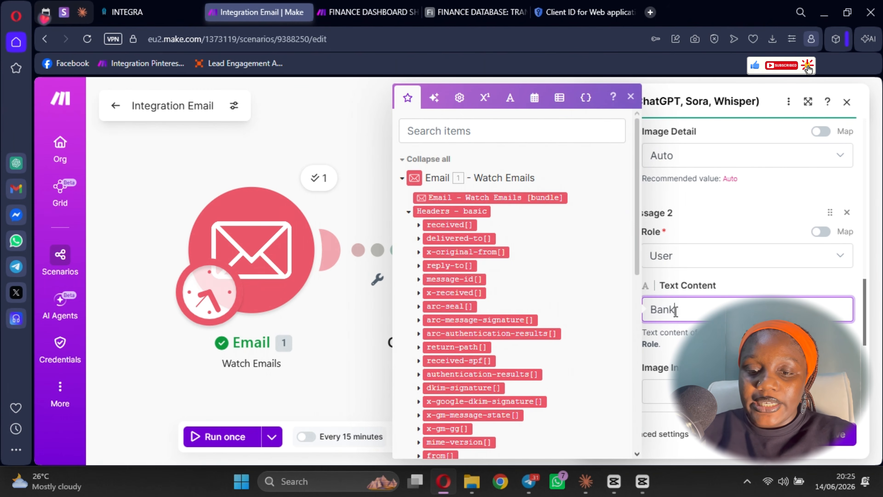
type(" Data")
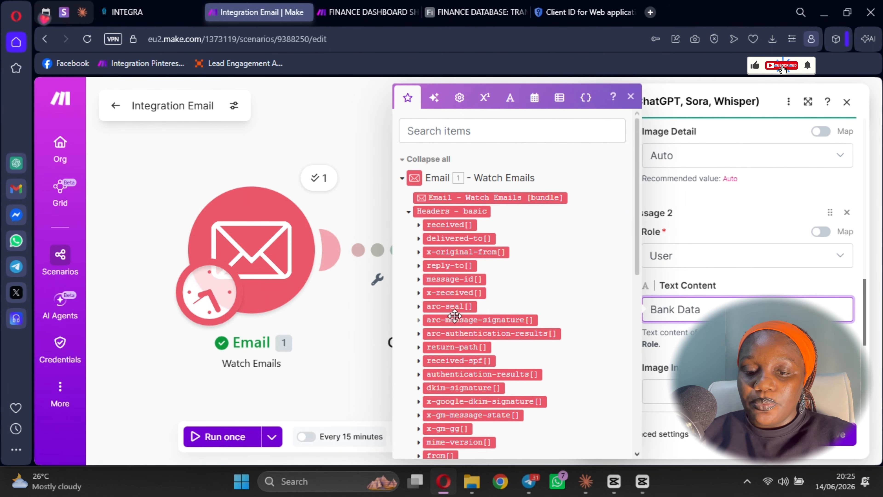
scroll(455, 316, "down", 5)
scroll(455, 368, "down", 5)
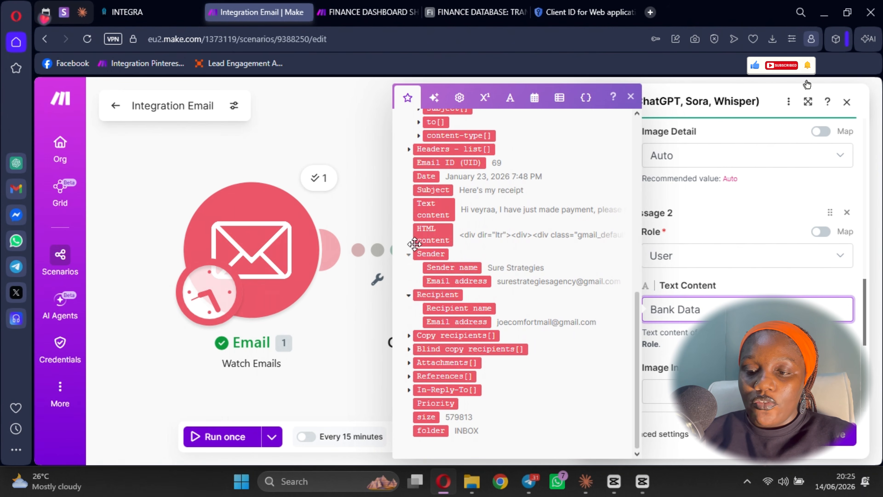
left_click(429, 217)
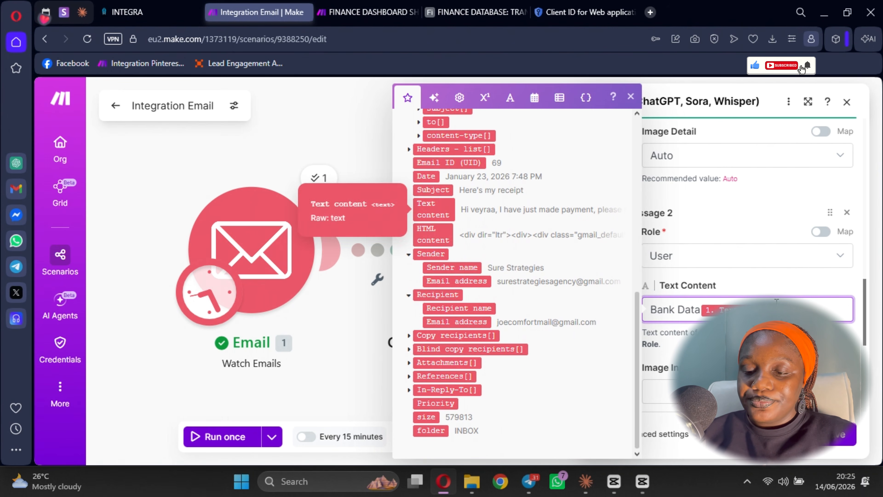
Save the OpenAI module's settings and the Integration Email scenario
left_click(770, 279)
scroll(769, 280, "down", 4)
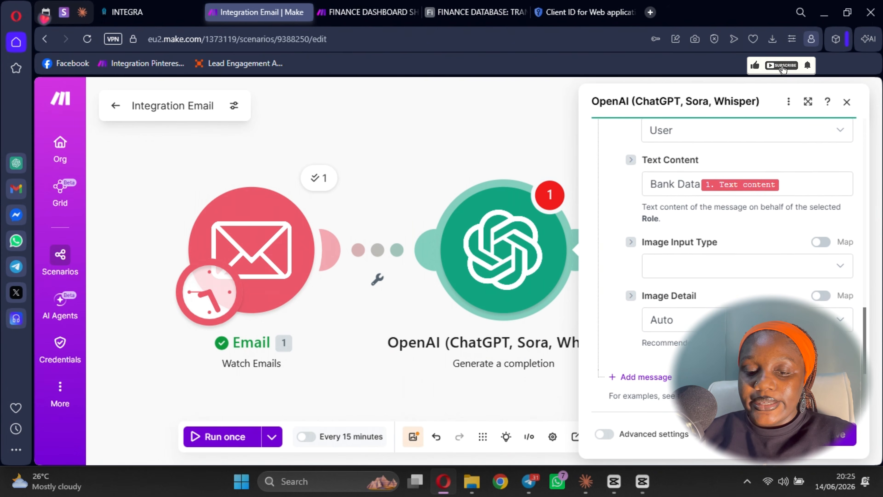
left_click(836, 439)
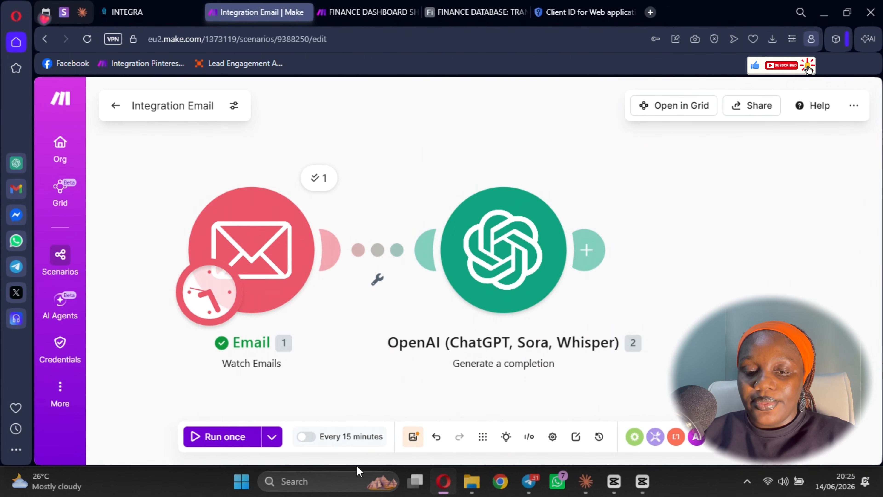
left_click(424, 441)
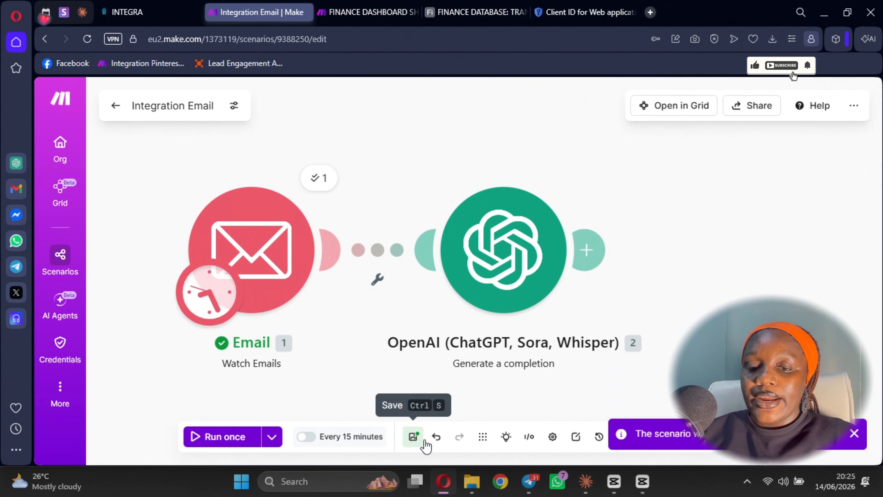
Set up a filter between the Email and OpenAI modules labelled "Transaction", with the email's Text content as its condition field
left_click(379, 280)
left_click(499, 181)
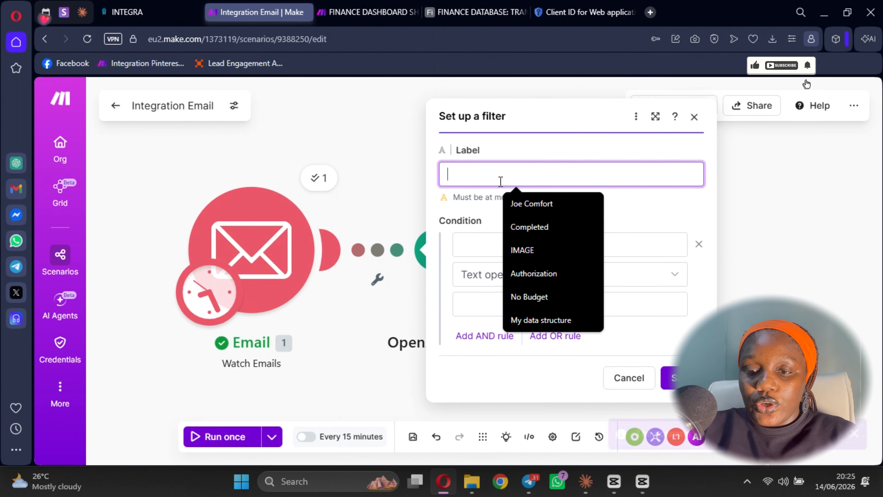
type("Trans")
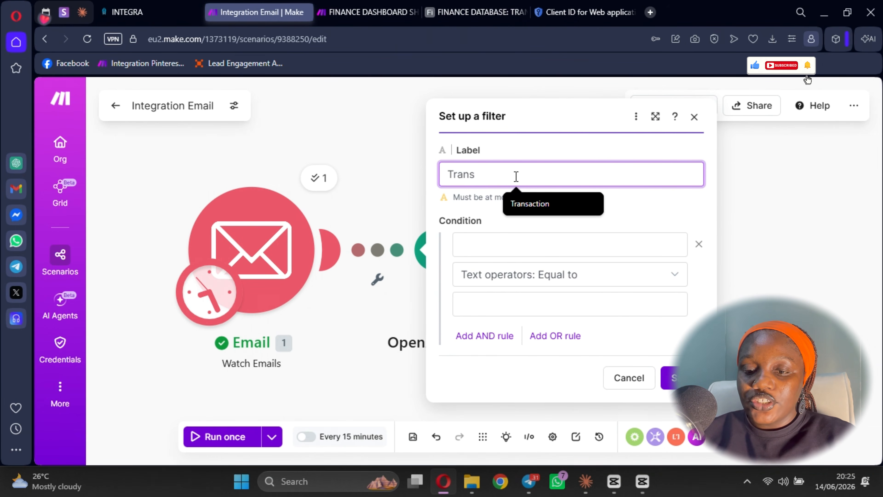
left_click(557, 205)
left_click(510, 244)
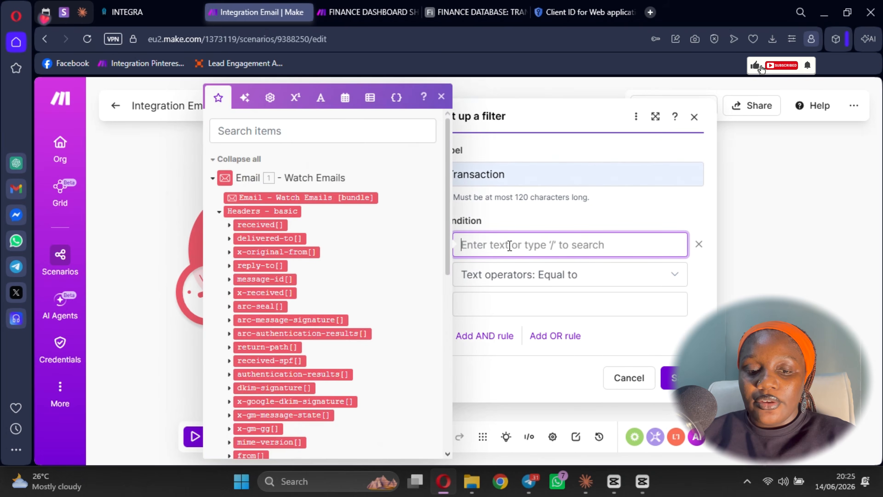
scroll(227, 203, "down", 10)
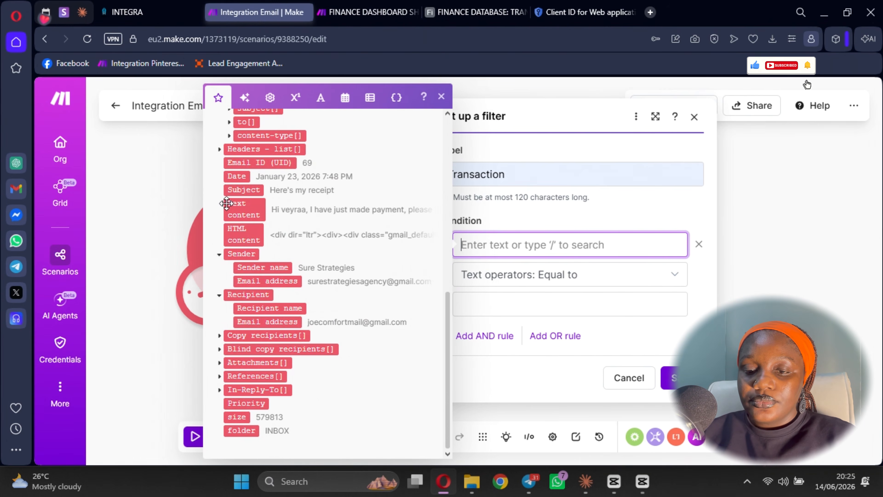
left_click(226, 205)
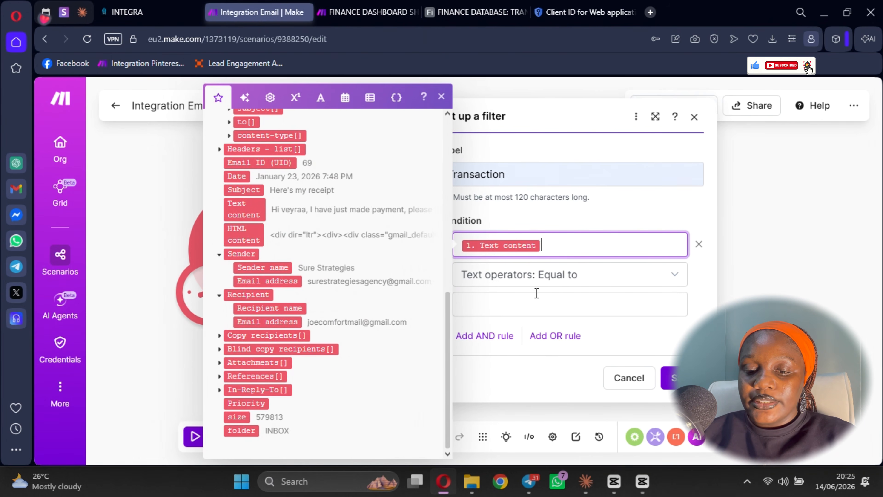
Make the filter condition "Contains (case insensitive)" with the value "Transaction", and save the filter and the scenario
left_click(538, 278)
scroll(510, 390, "down", 3)
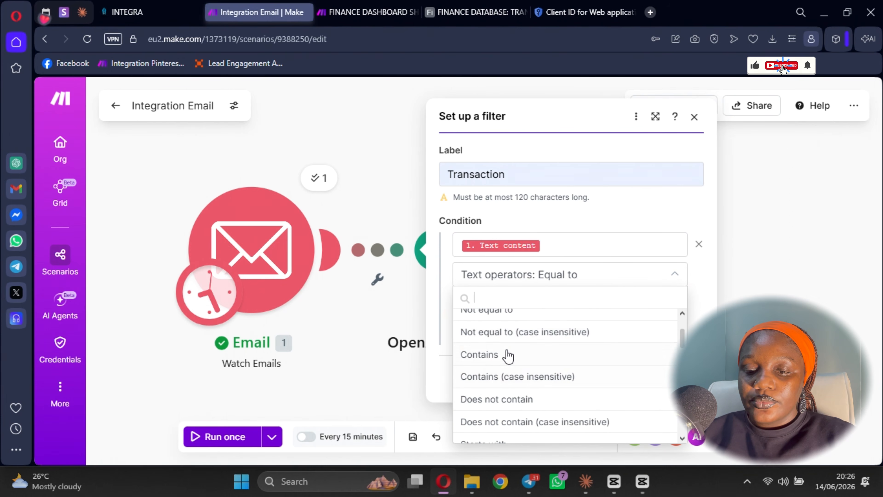
left_click(521, 375)
left_click(517, 300)
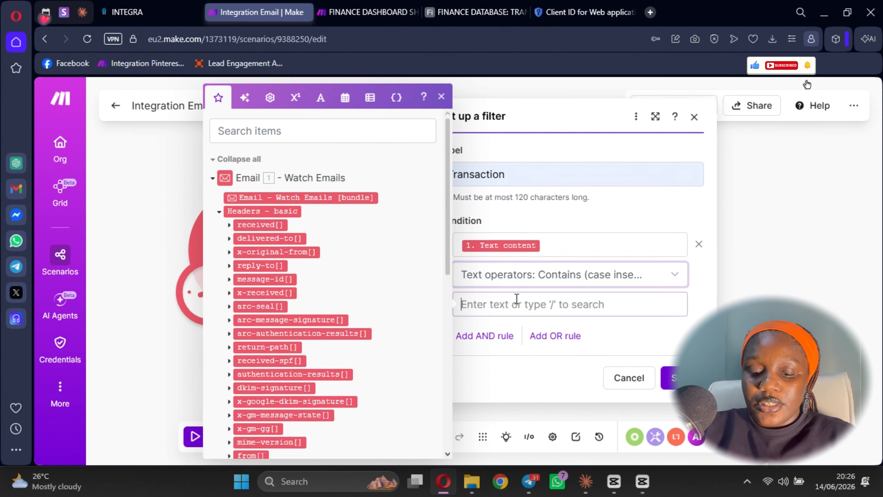
type("Tras")
type("na")
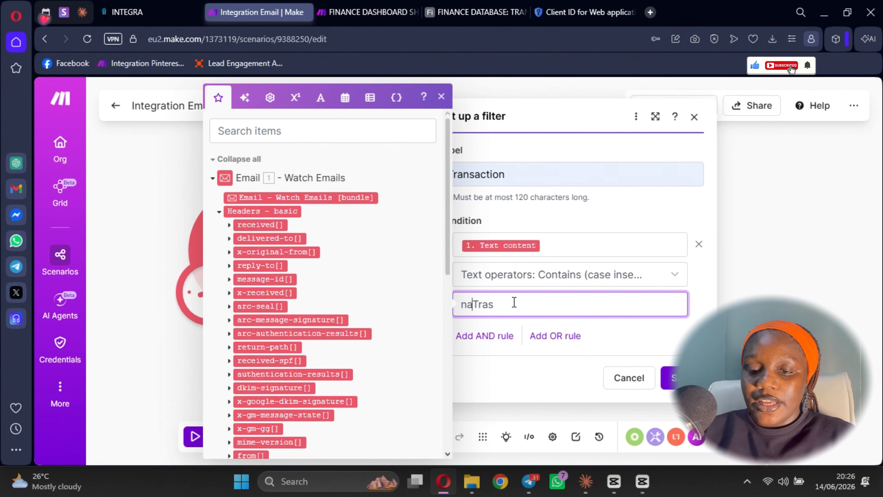
key("BackSpace")
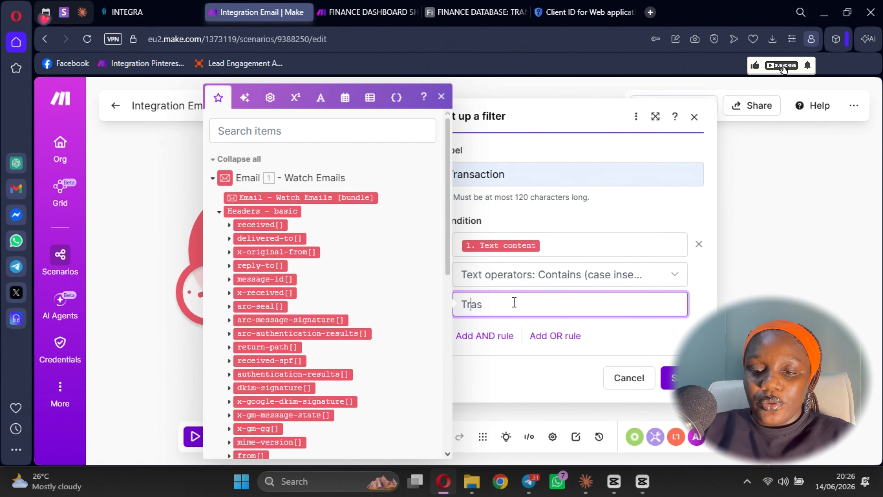
type("nsaction")
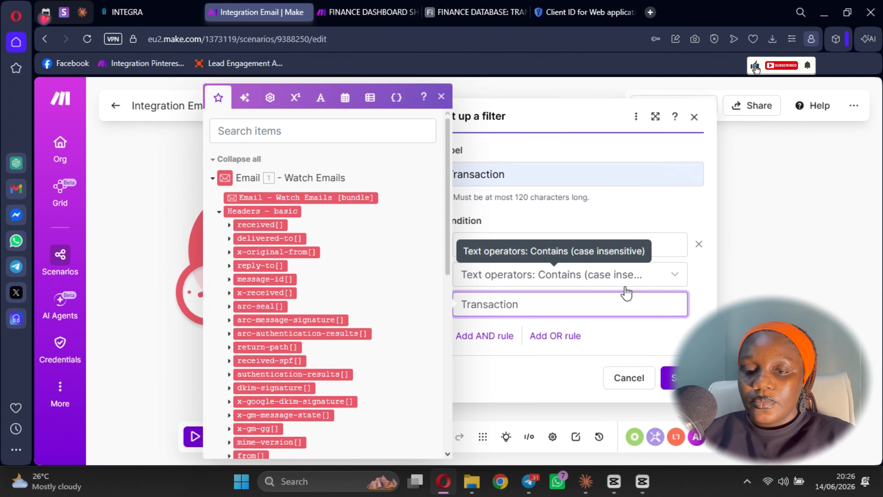
left_click(681, 378)
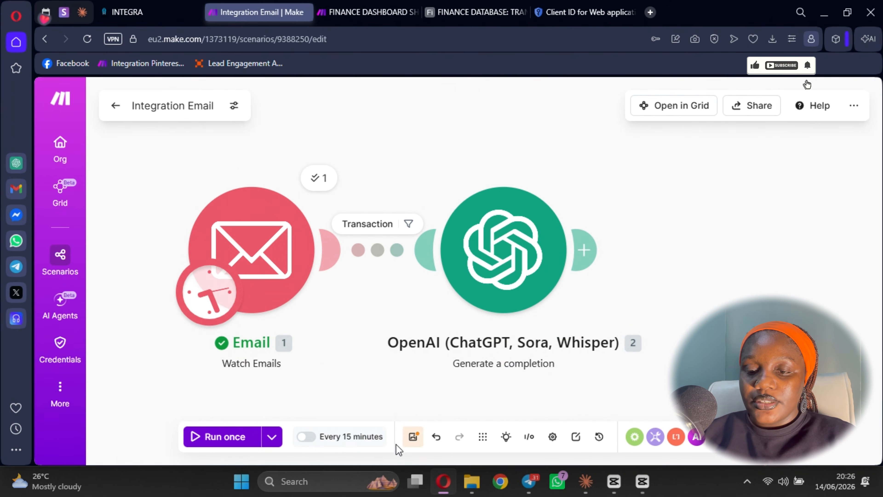
left_click(416, 436)
Set the Email module's starting point to emails from after a specific date, choosing June 14, 2026
scroll(656, 350, "down", 3)
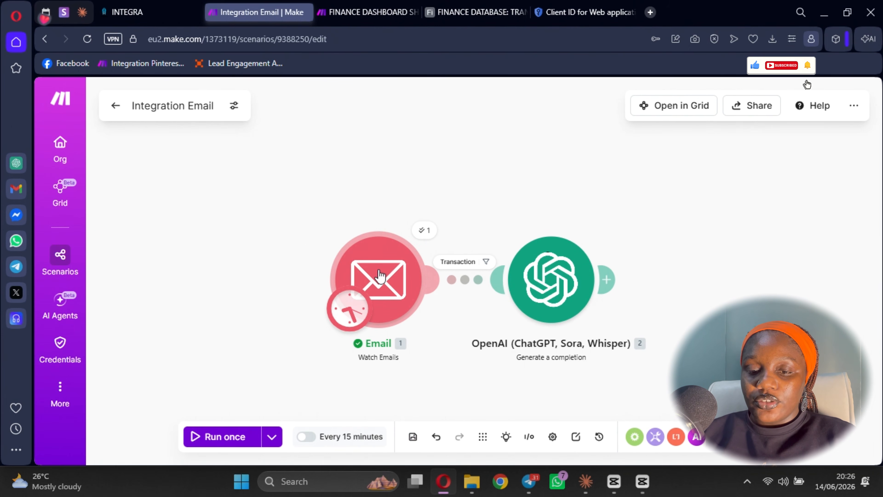
right_click(377, 289)
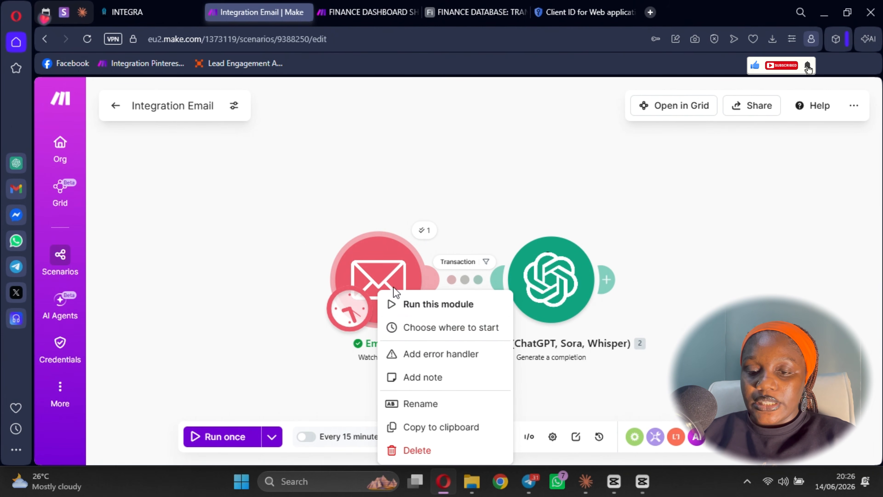
left_click(432, 328)
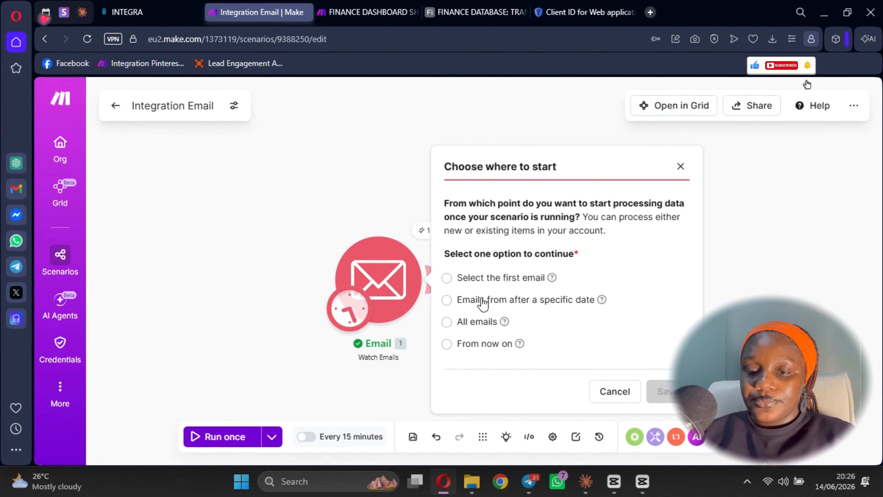
left_click(500, 305)
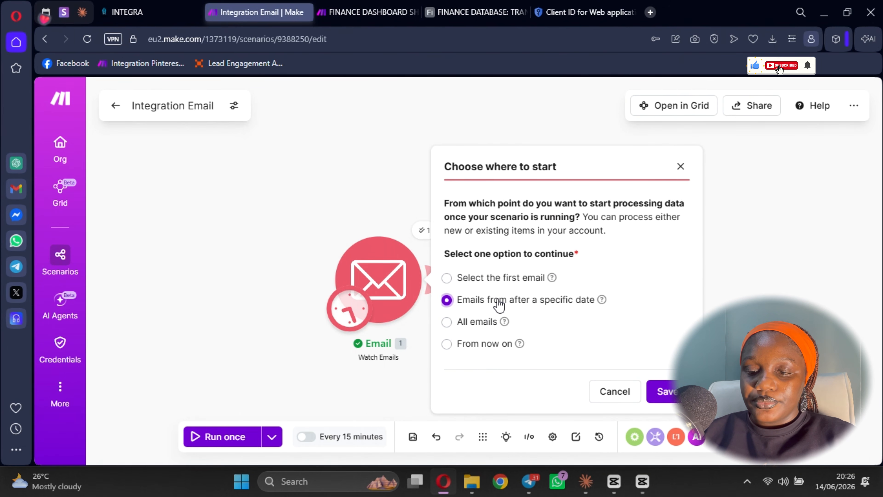
left_click(500, 306)
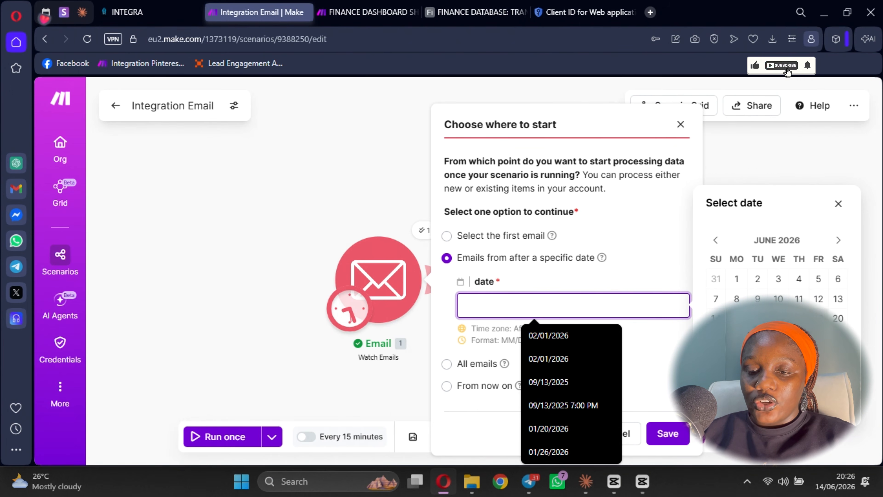
left_click(716, 318)
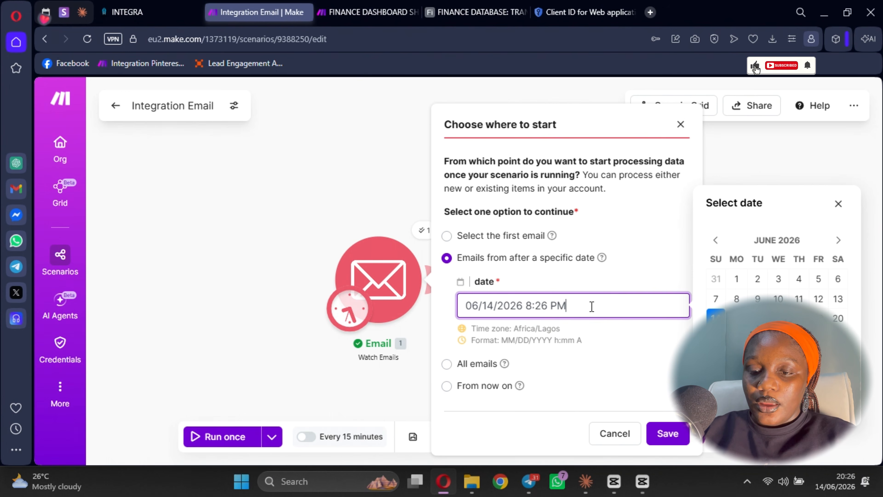
Change the starting time on 06/14/2026 to 8:00 AM and save the Email module's starting point
key("BackSpace")
key("BackSpace")
key("BackSpace")
key("BackSpace")
key("BackSpace")
key("BackSpace")
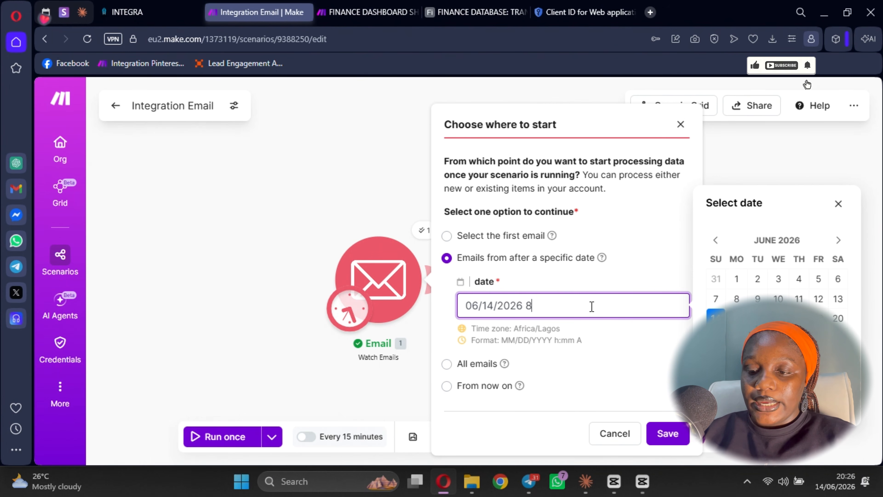
left_click(813, 401)
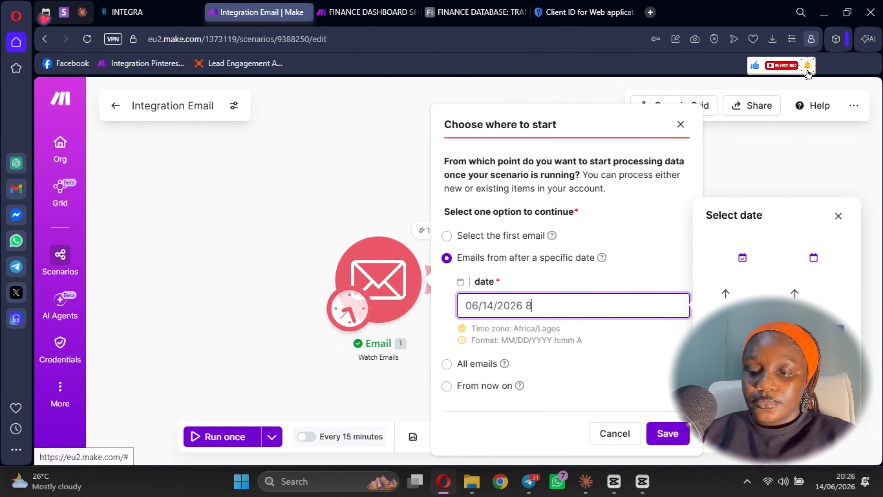
left_click(795, 331)
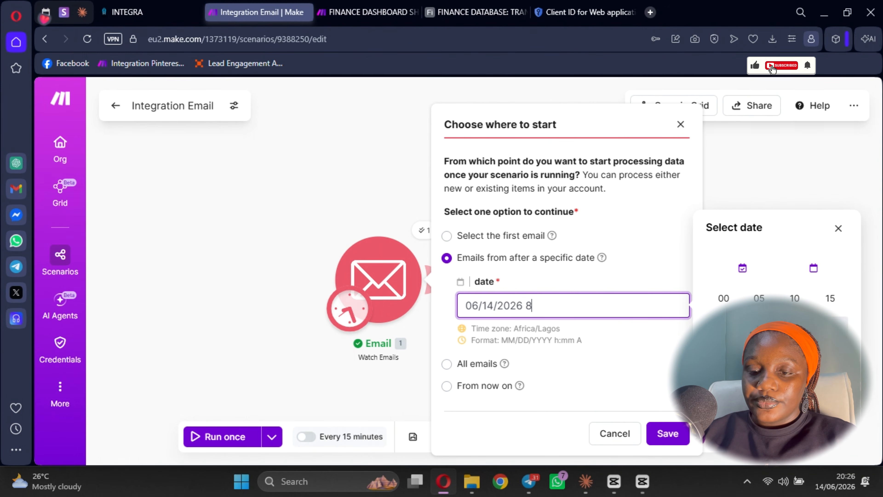
left_click(730, 305)
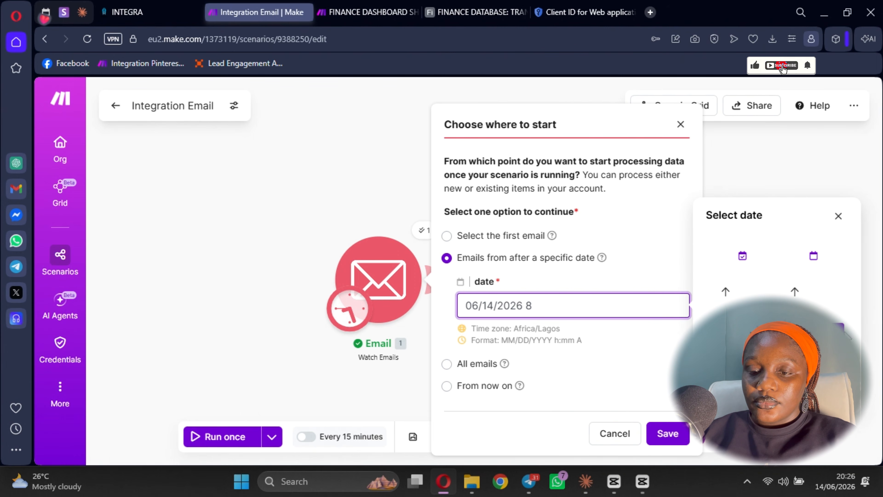
left_click(829, 334)
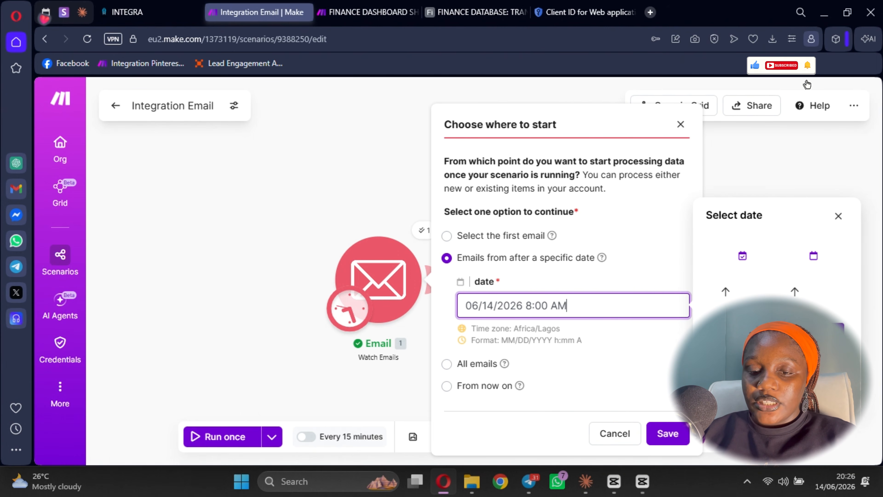
left_click(662, 431)
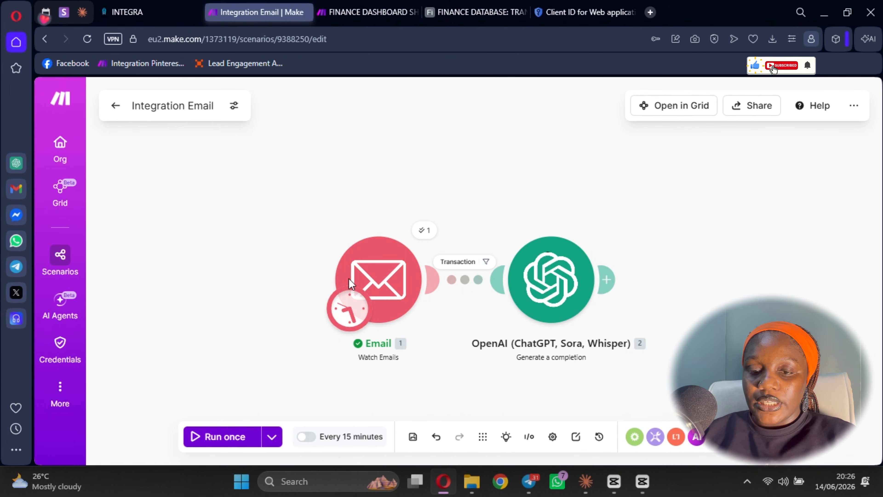
Run only the Email module and check the email bundle in its output
right_click(369, 279)
left_click(424, 294)
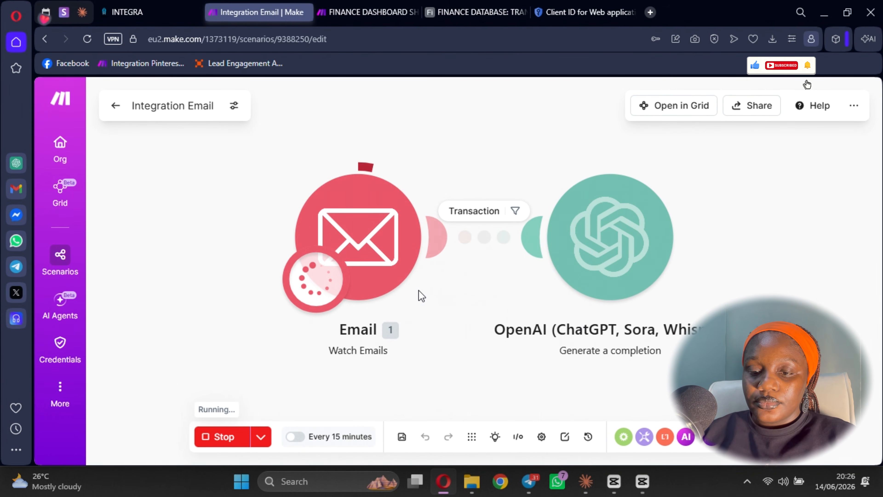
scroll(578, 376, "down", 4)
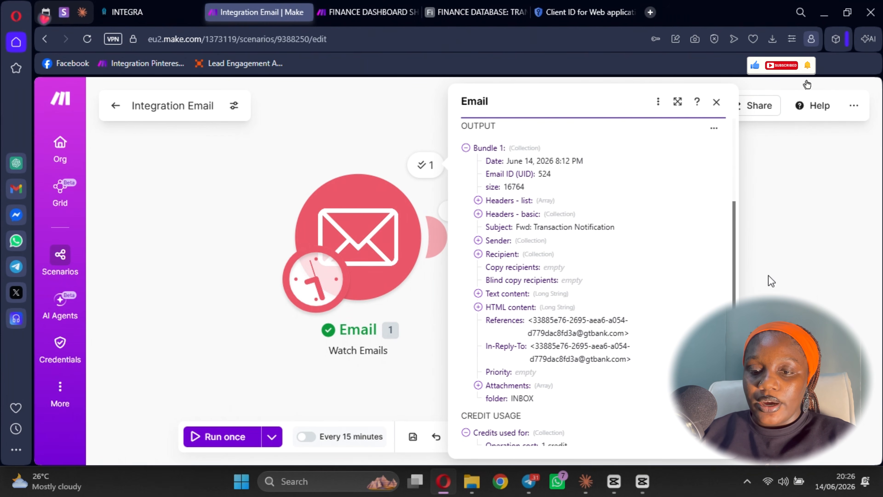
left_click(815, 234)
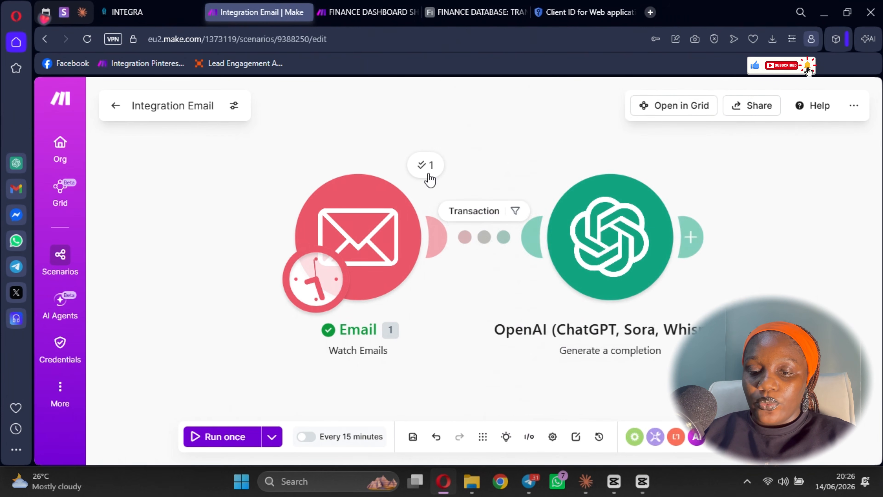
Examine the Email module's output bundle, including the sender and the full text content of the transaction email
left_click(427, 170)
scroll(523, 364, "down", 3)
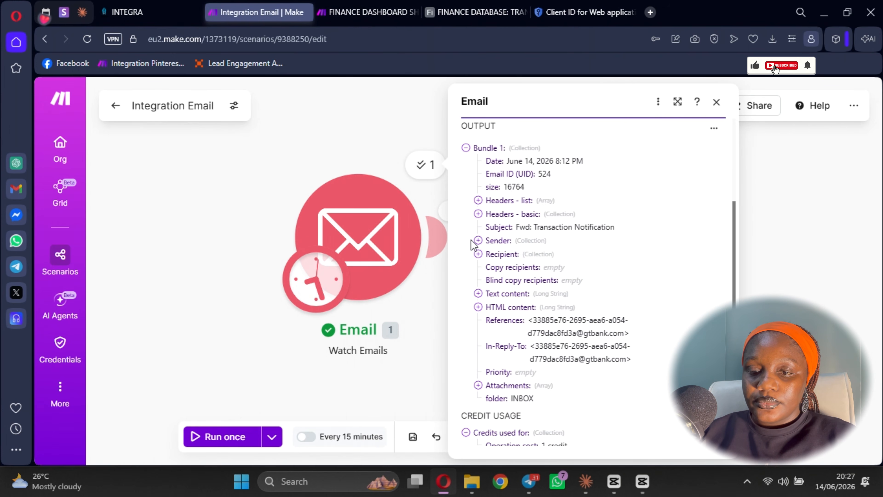
left_click(478, 240)
left_click(478, 240)
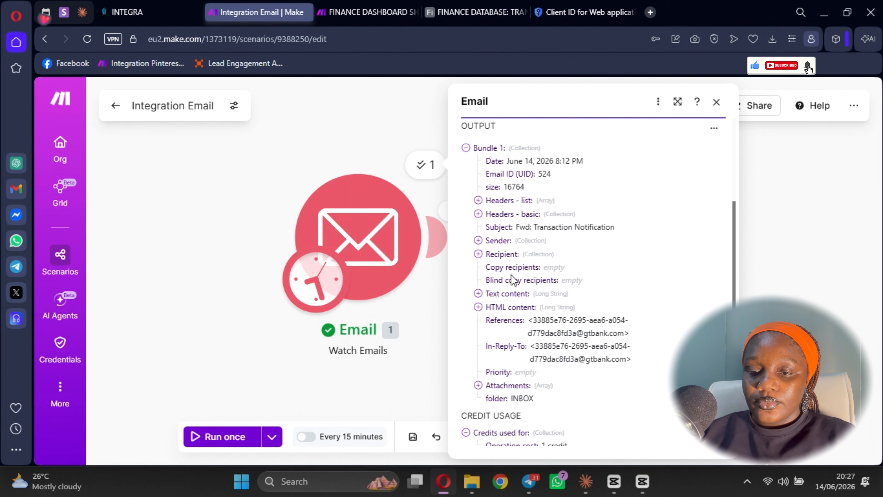
left_click(478, 293)
scroll(522, 299, "down", 5)
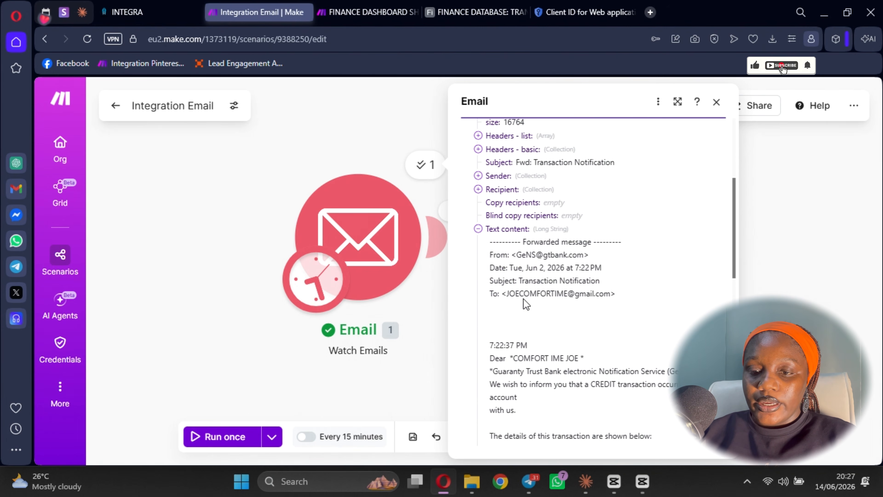
scroll(512, 320, "down", 3)
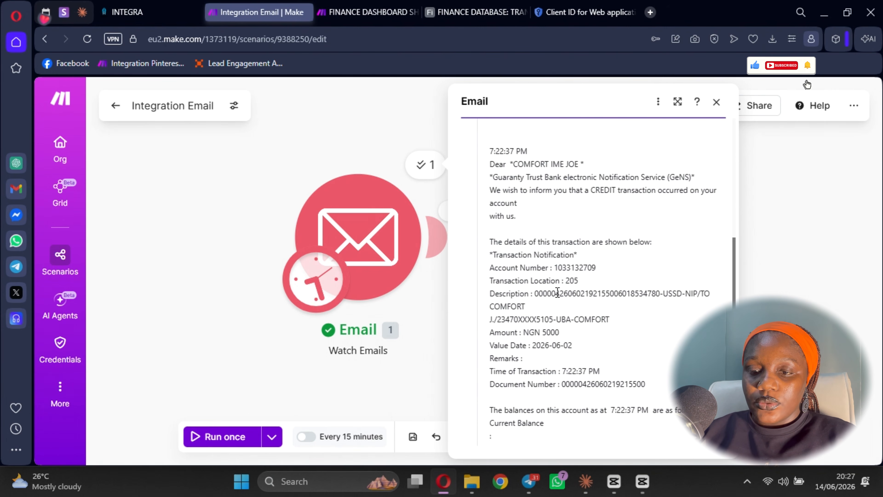
scroll(613, 348, "down", 4)
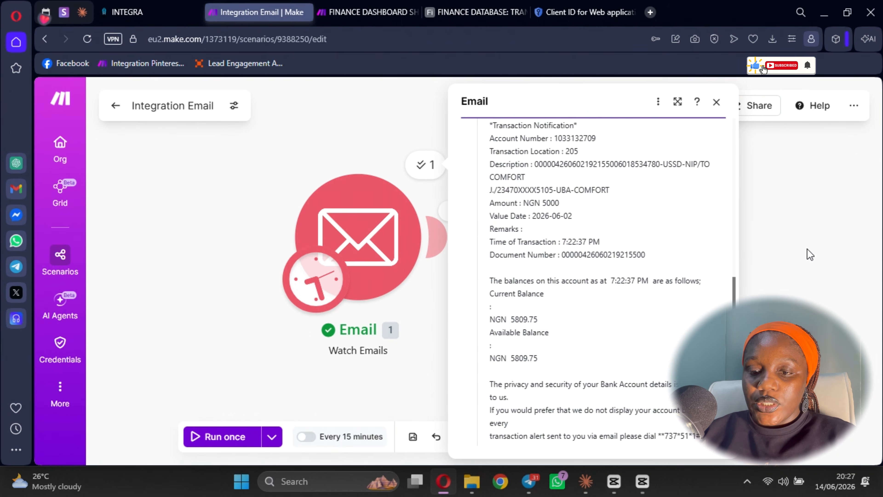
scroll(598, 311, "down", 3)
left_click(796, 286)
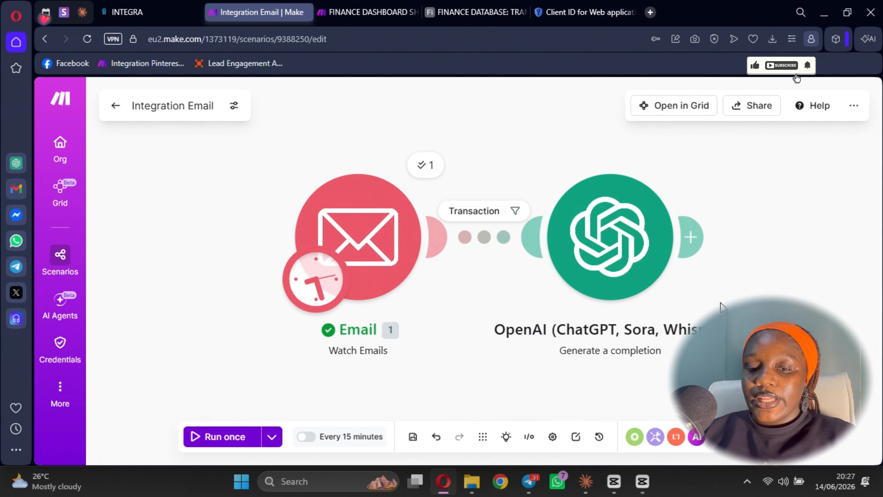
Run the scenario with existing data from the 6/14/2026 8:22:26 PM run
left_click(694, 240)
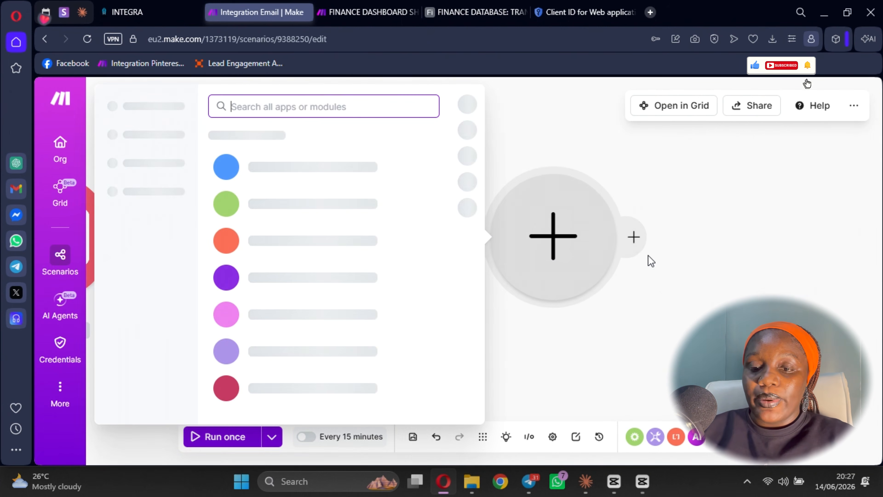
left_click(616, 321)
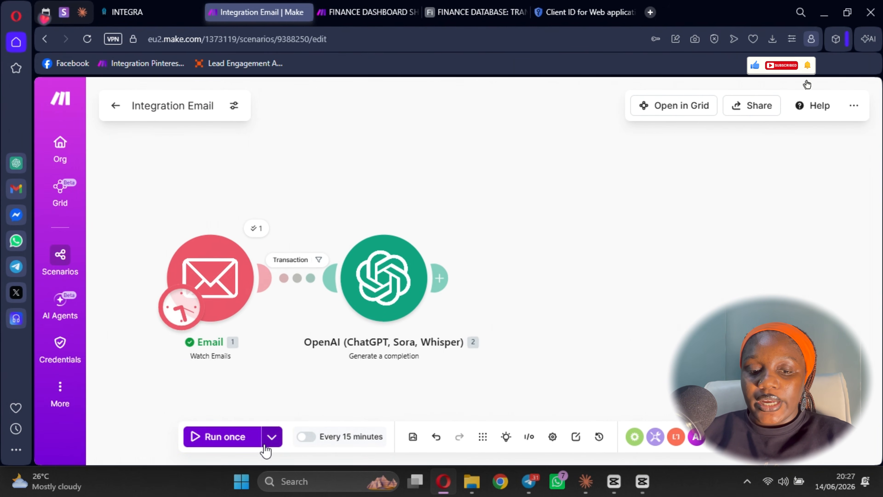
left_click(272, 437)
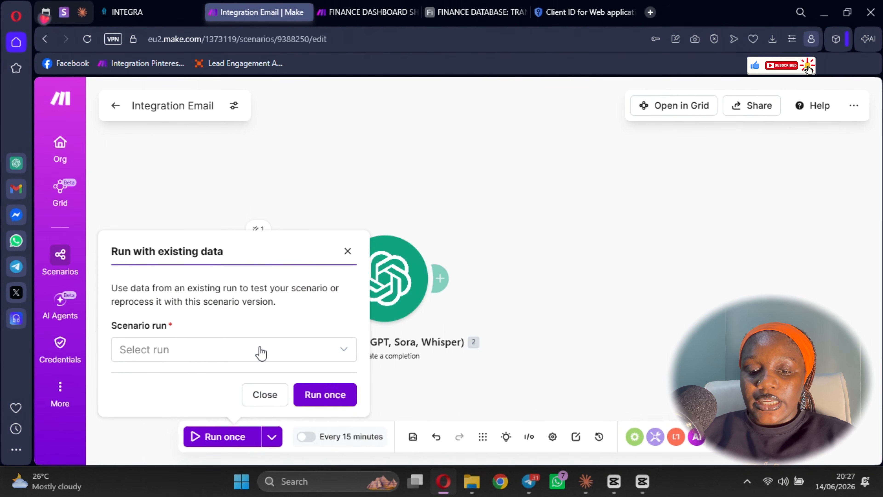
left_click(258, 349)
left_click(234, 388)
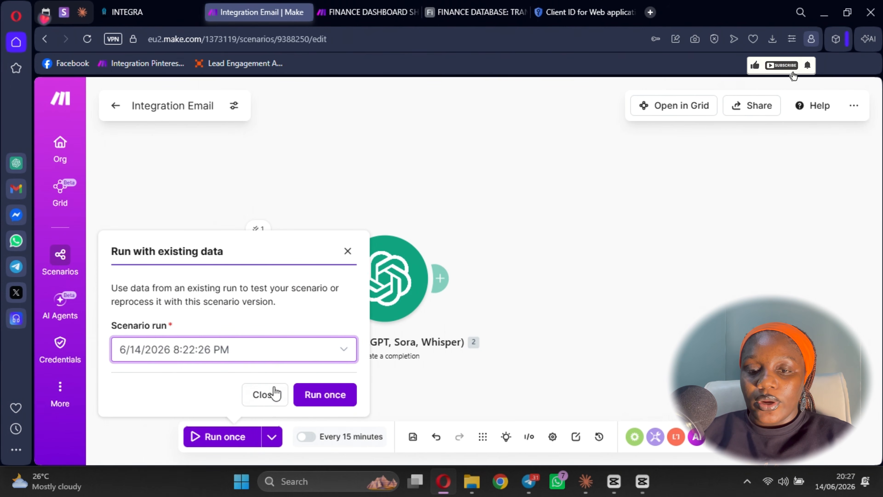
left_click(317, 397)
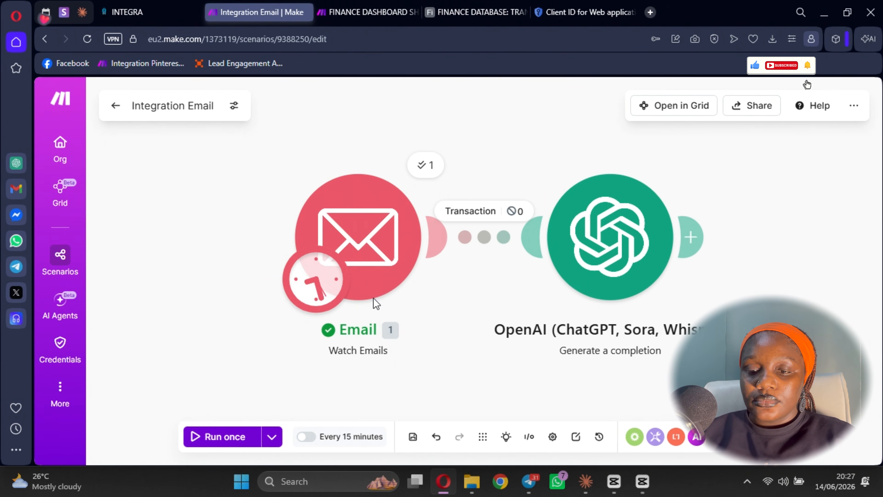
Check which email the Email module output in the run with existing data
left_click(428, 165)
scroll(518, 275, "down", 3)
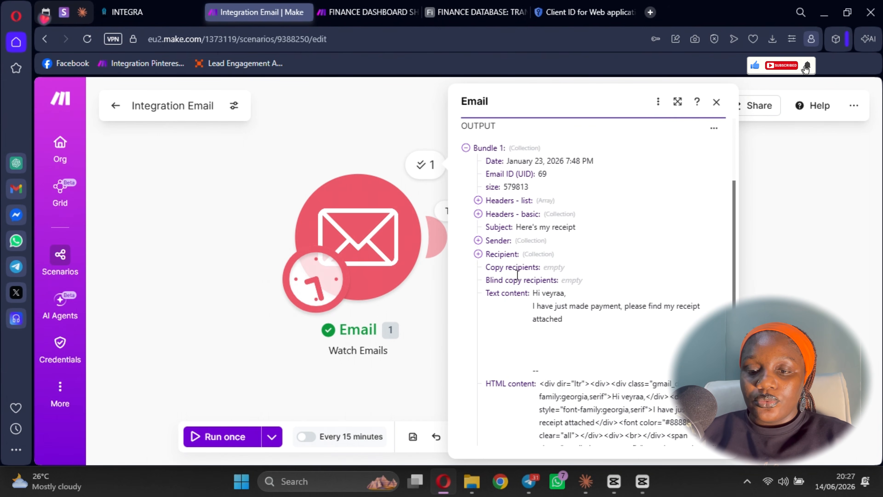
left_click(375, 231)
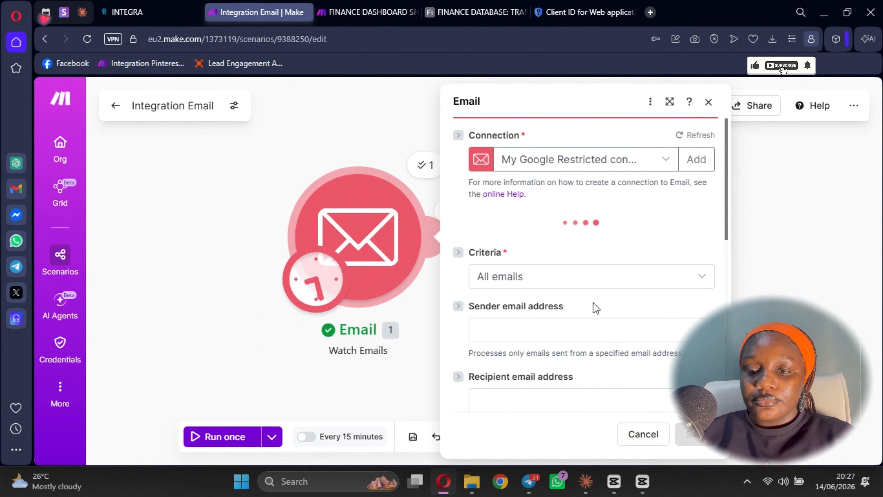
left_click(437, 368)
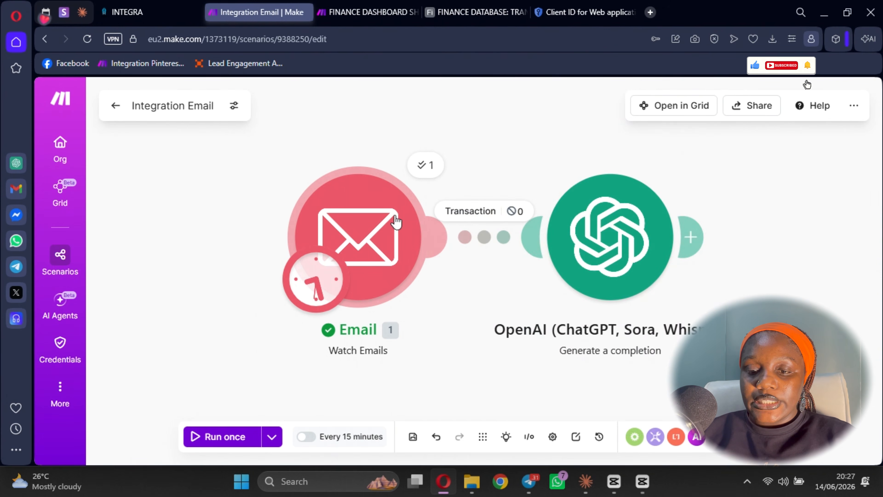
Set the Email module's starting point to emails from after 06/14/2026 8:00 PM and save it
right_click(396, 221)
left_click(468, 281)
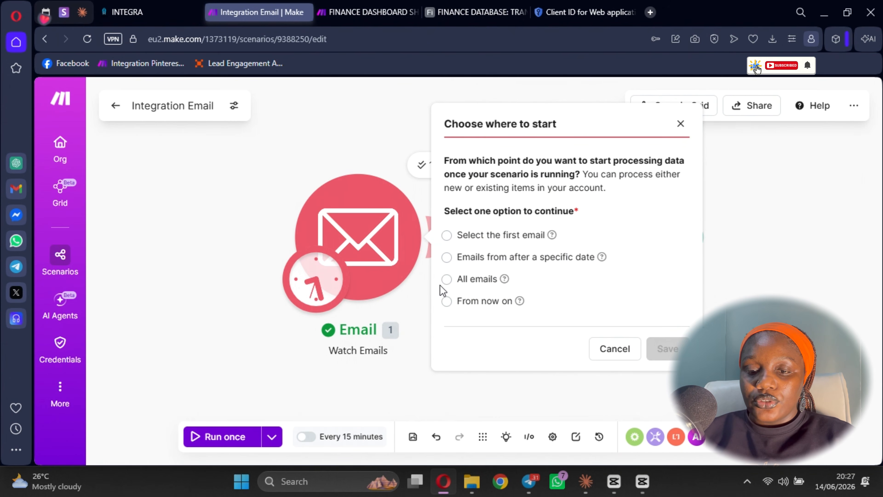
left_click(447, 278)
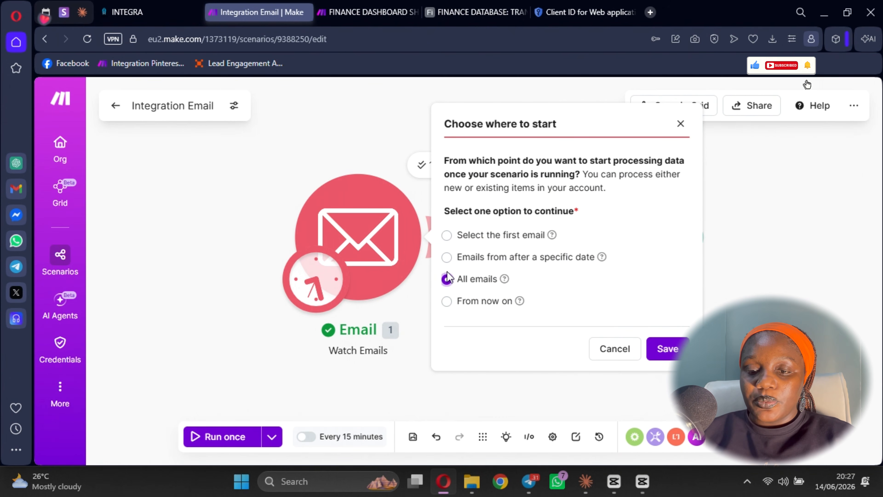
left_click(447, 257)
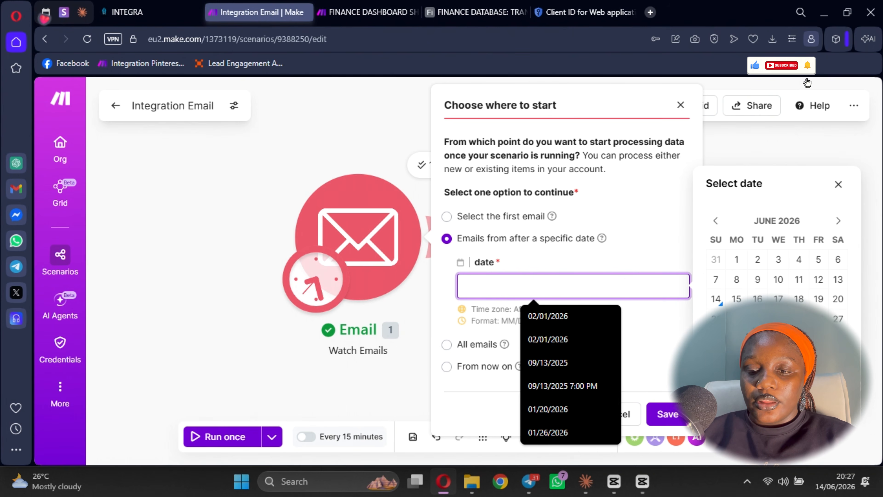
left_click(715, 299)
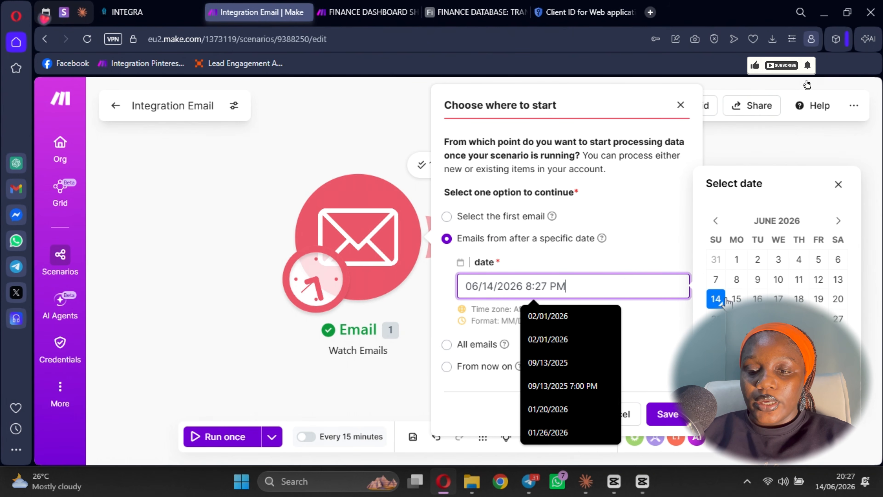
left_click(549, 285)
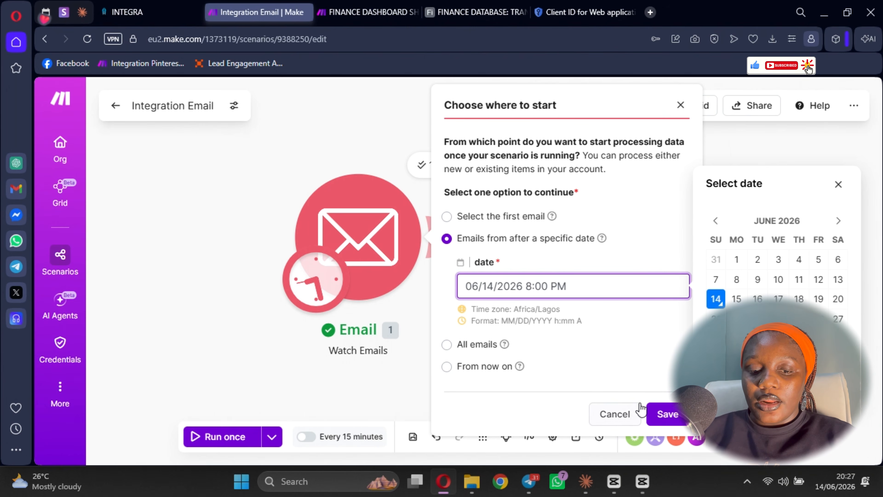
left_click(668, 413)
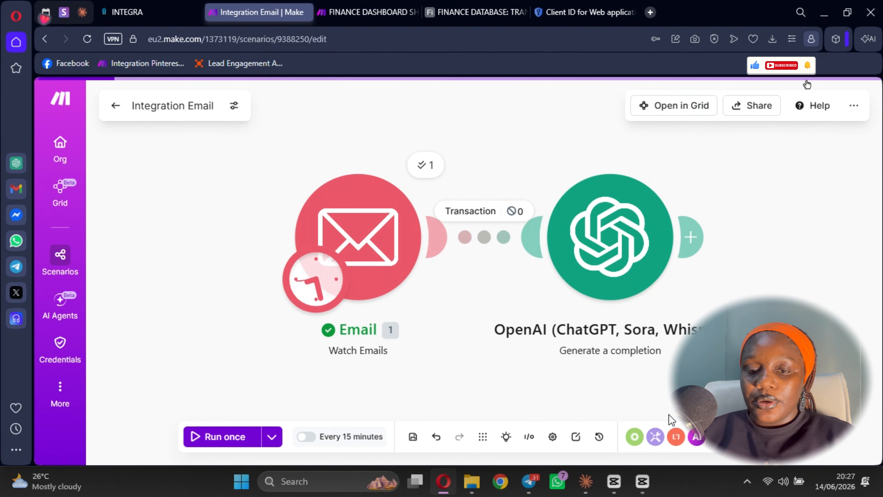
Run the whole scenario once and check the result in the OpenAI module's output bundle
left_click(206, 440)
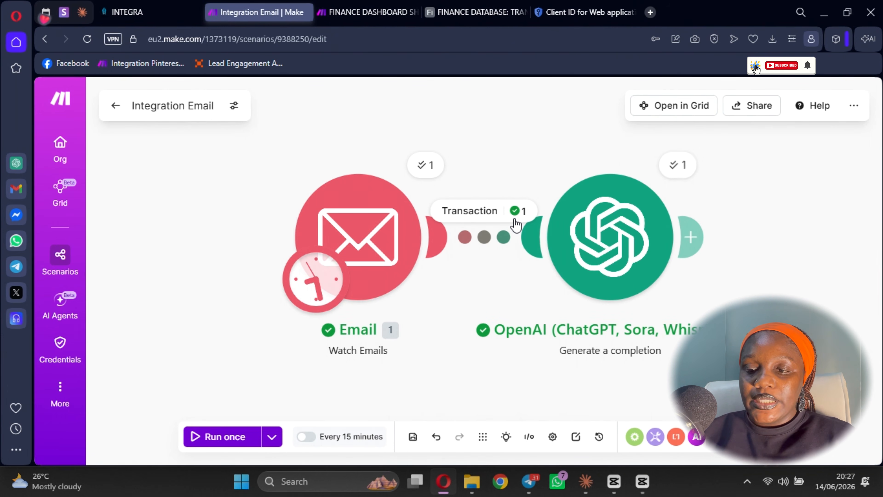
left_click(678, 165)
scroll(443, 356, "down", 5)
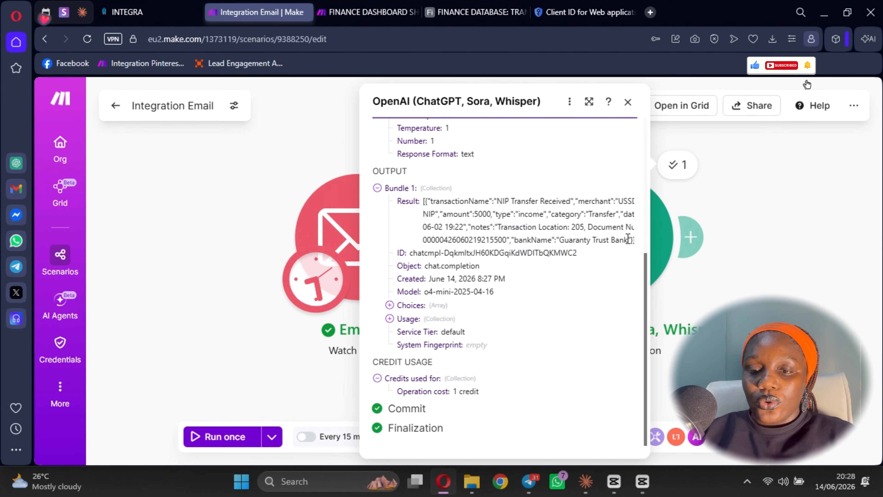
Copy the complete JSON array from the Result of the OpenAI module's output and close the output
left_click_drag(627, 238, 426, 197)
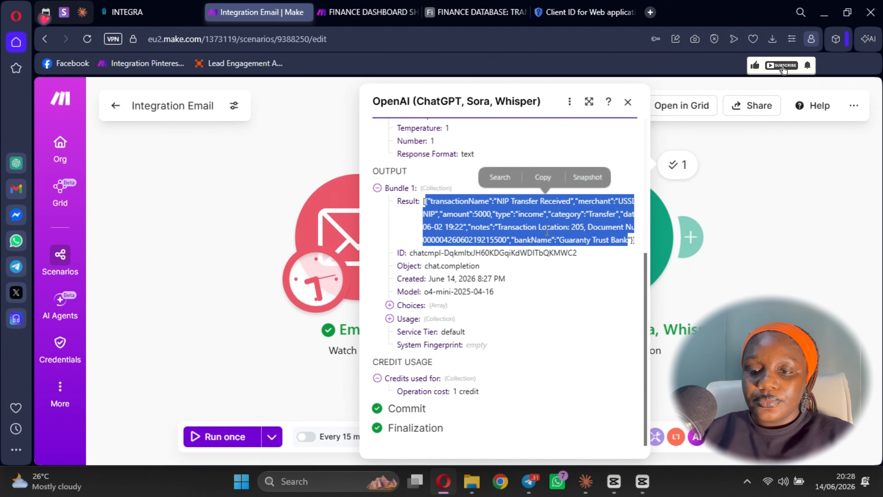
left_click(634, 242)
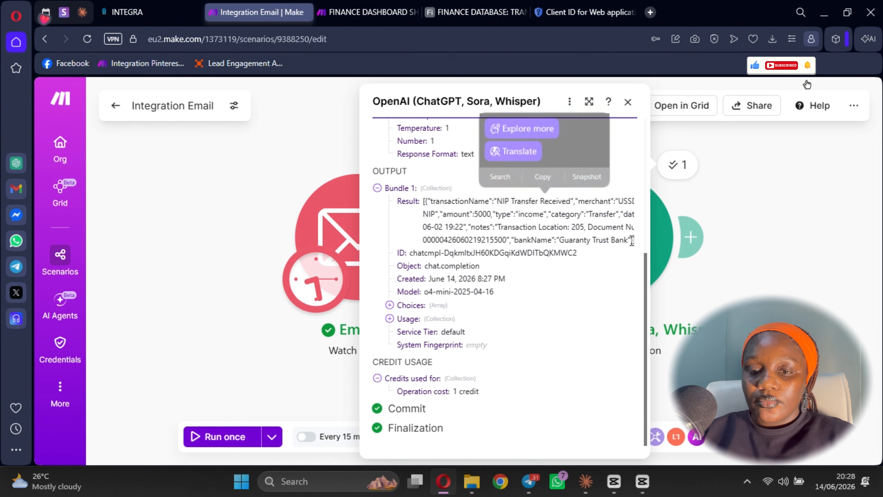
left_click_drag(633, 240, 425, 201)
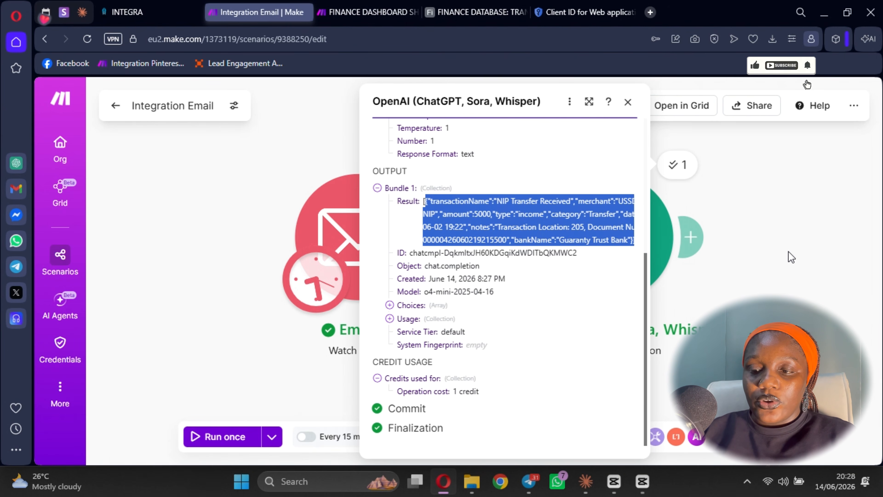
left_click(791, 258)
Add a JSON module with the Parse JSON action after the OpenAI module
left_click(694, 237)
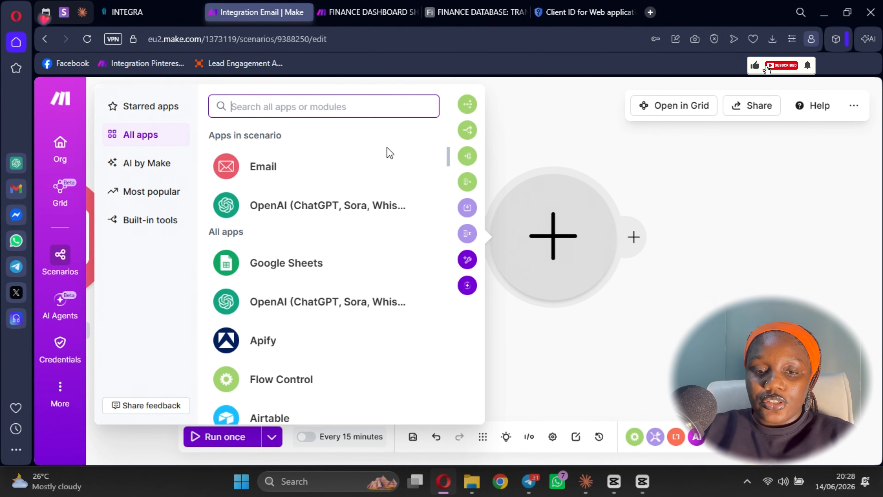
type("json")
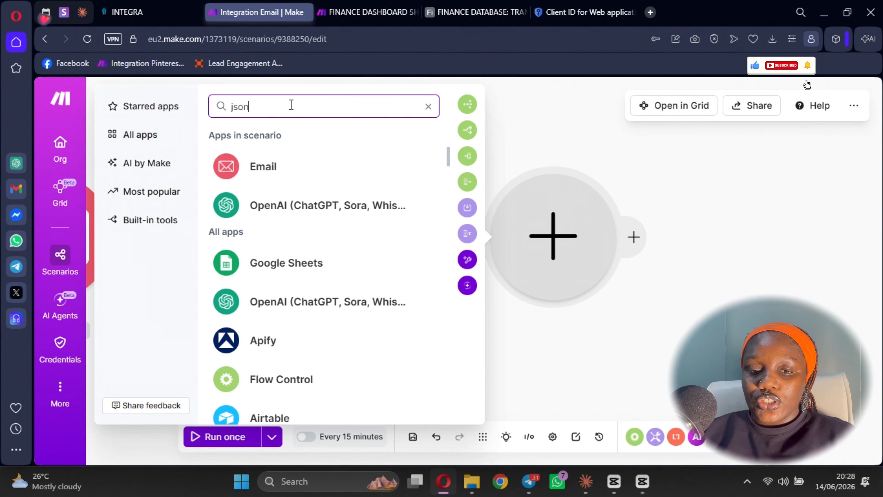
left_click(282, 195)
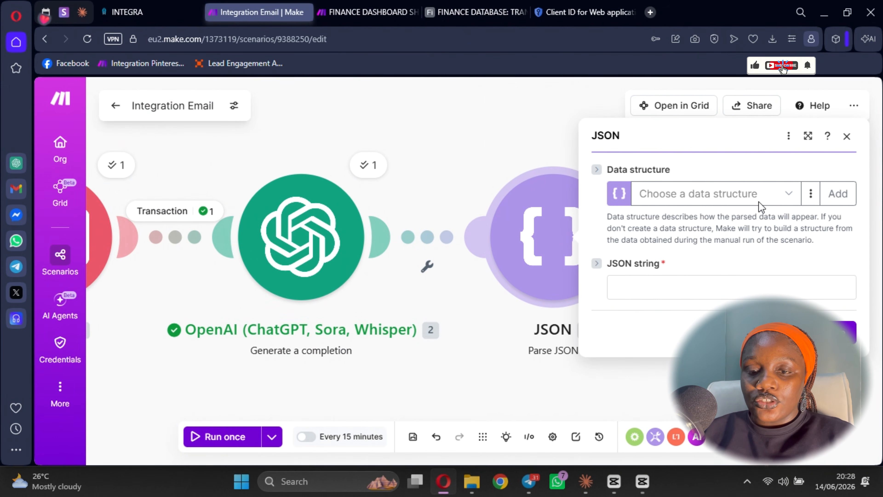
Add a new data structure for the JSON module and name it "My Money data structure"
left_click(838, 194)
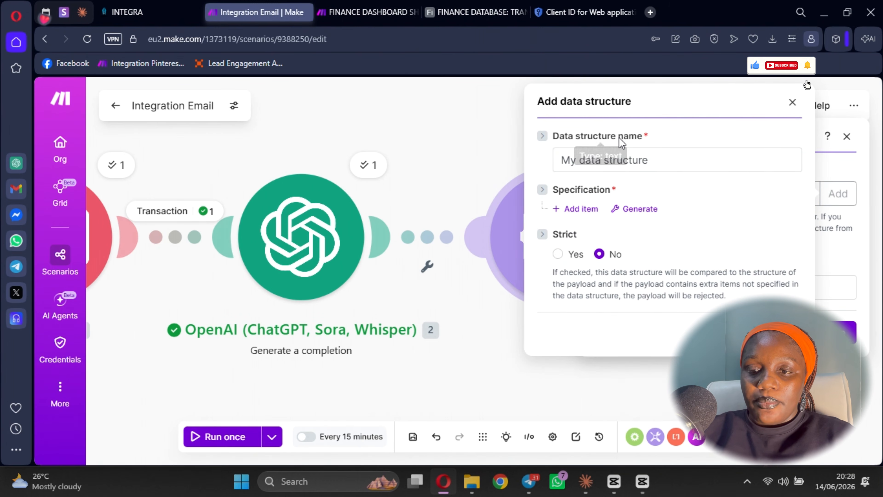
left_click(572, 160)
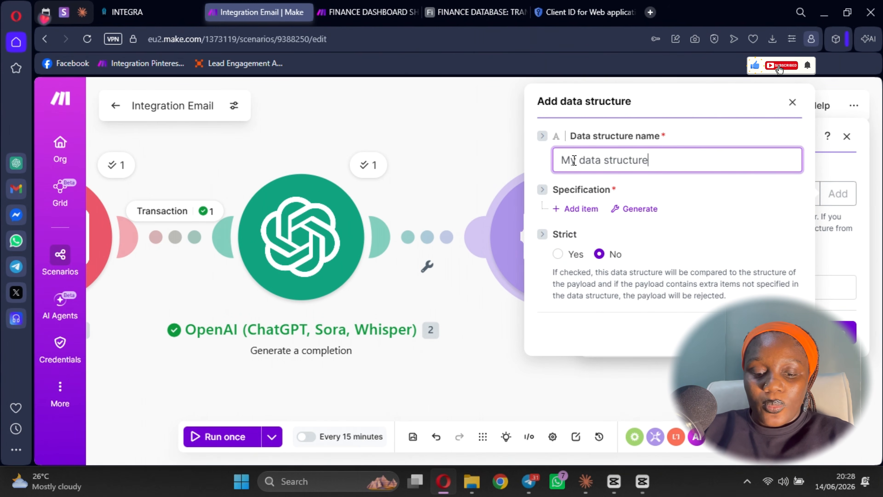
key("BackSpace")
key("BackSpace")
key("BackSpace")
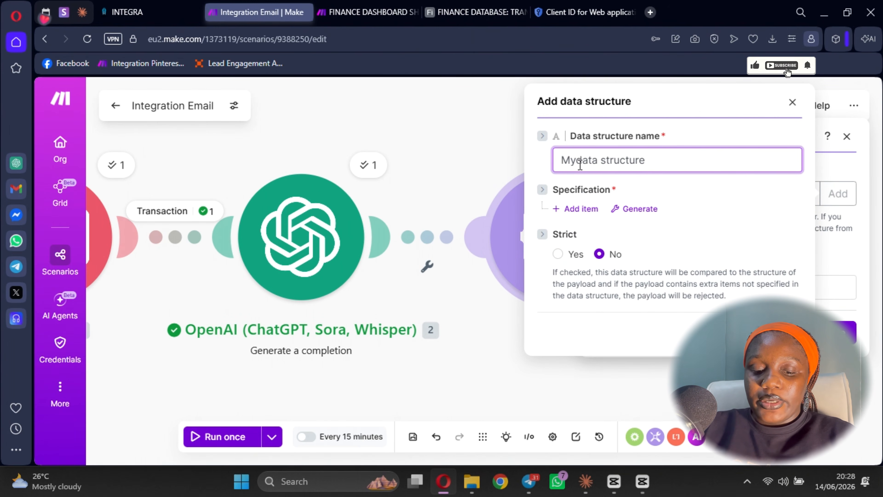
type("My M")
type("oney")
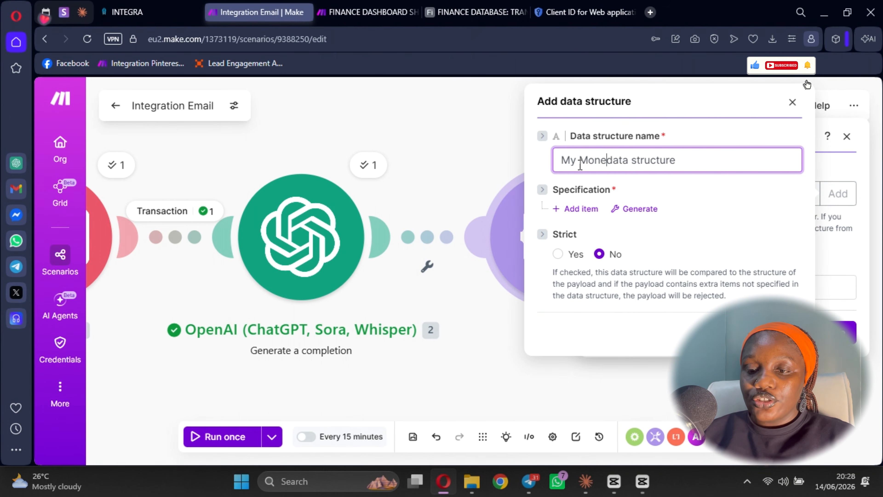
Generate the data structure's specification with content type JSON, using the copied JSON array as sample data
left_click(638, 208)
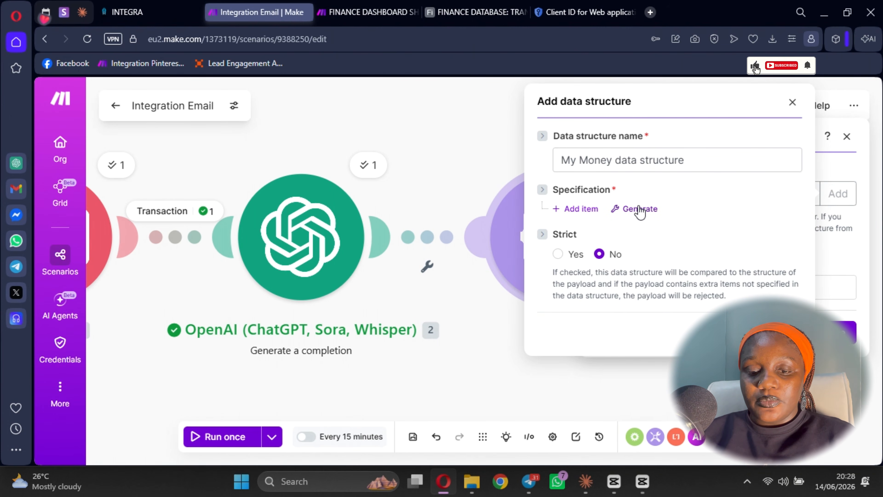
left_click(461, 225)
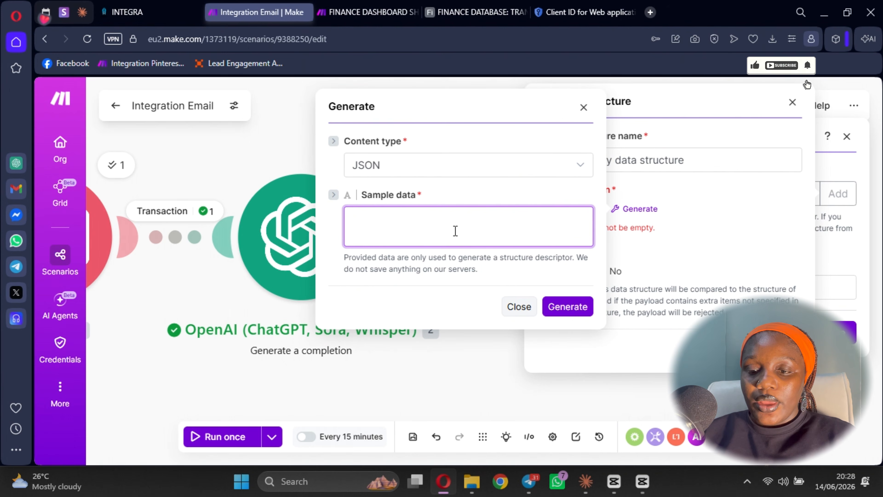
key("ctrl+v")
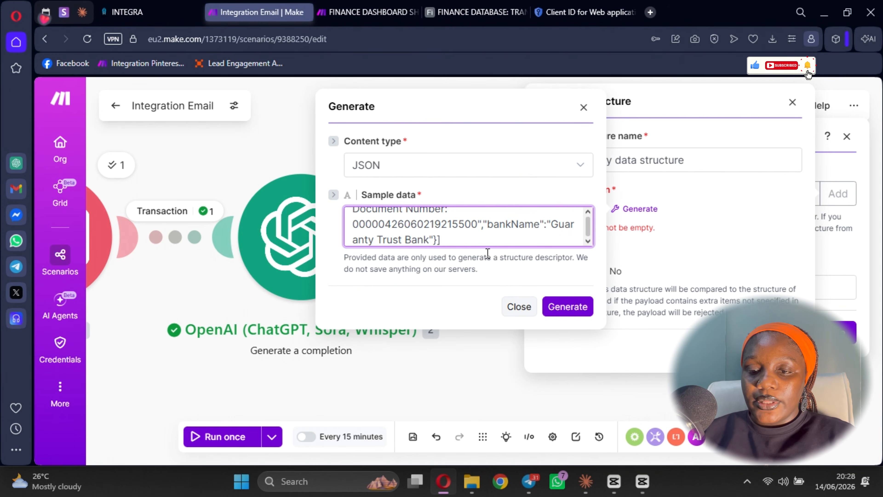
left_click(564, 306)
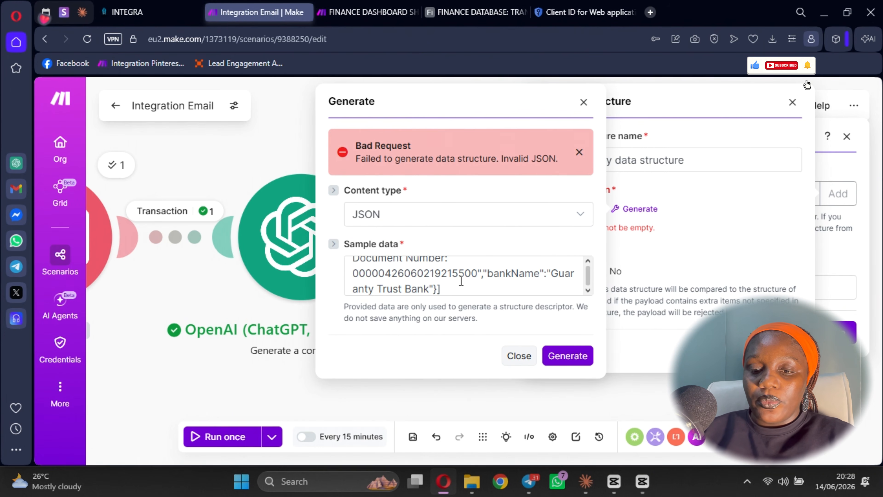
left_click(449, 289)
scroll(438, 280, "up", 10)
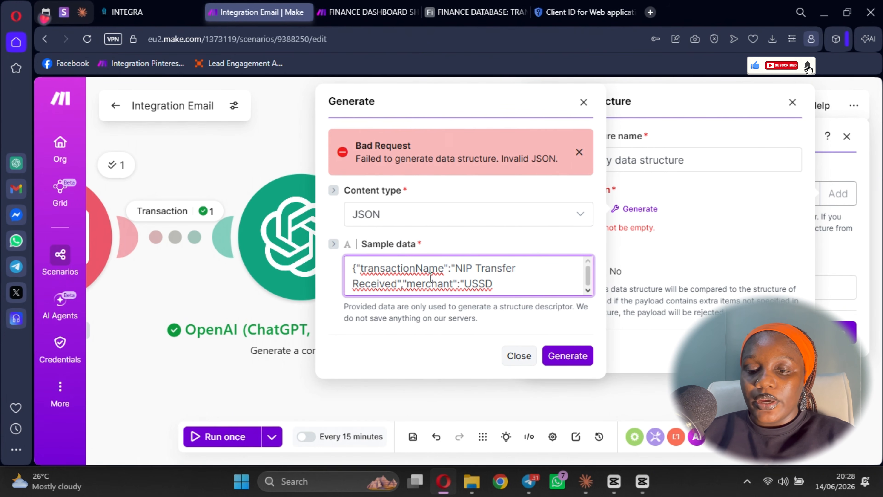
left_click(566, 356)
Review the generated specification fields through to the end and save the data structure
scroll(630, 257, "down", 5)
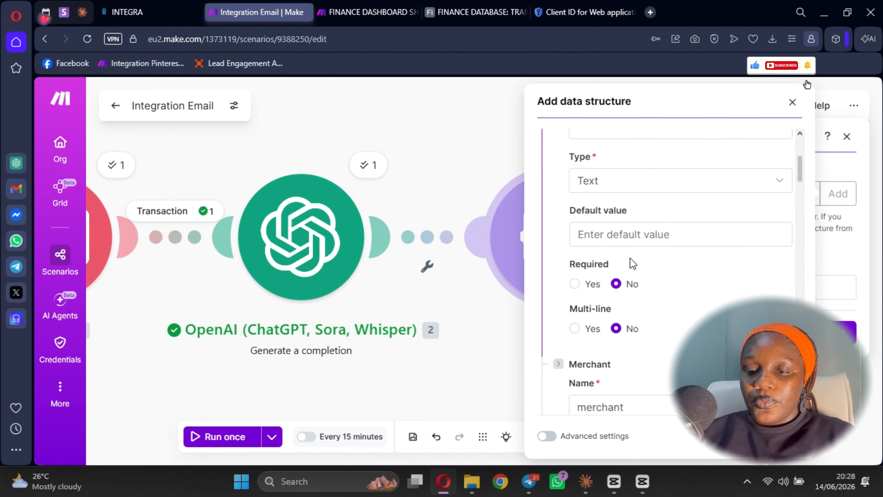
scroll(629, 257, "down", 10)
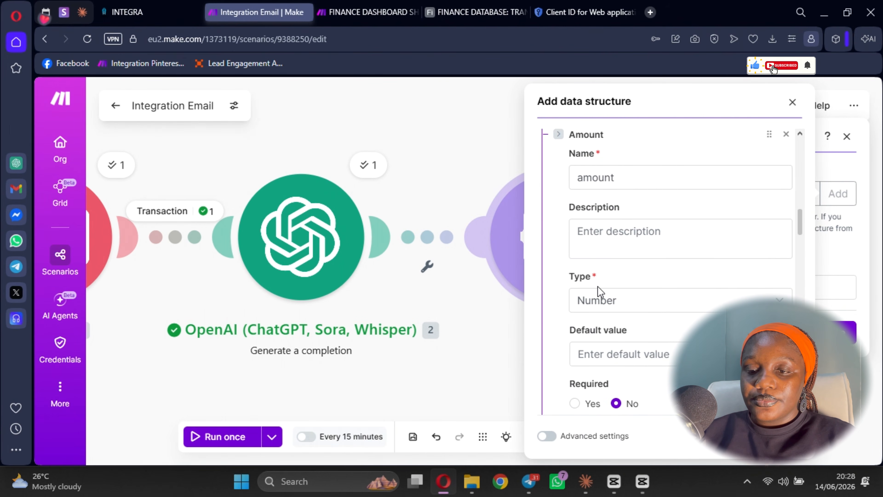
scroll(597, 285, "down", 6)
scroll(614, 304, "up", 1)
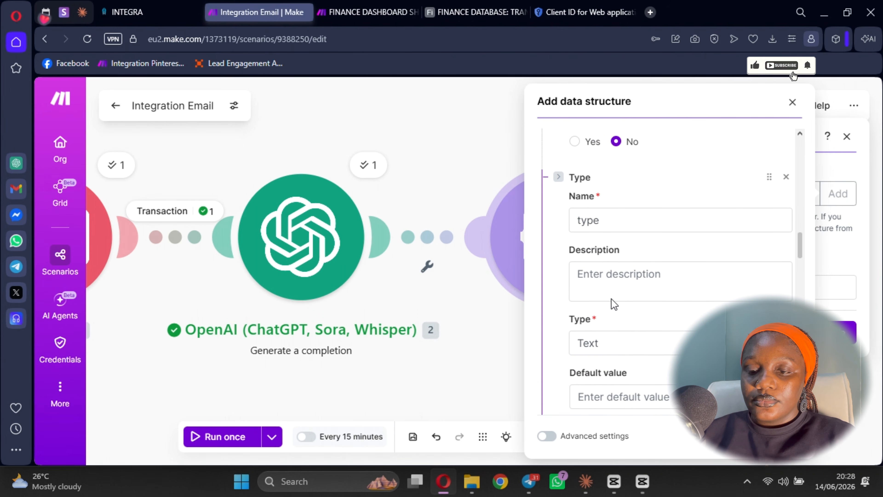
scroll(614, 303, "down", 12)
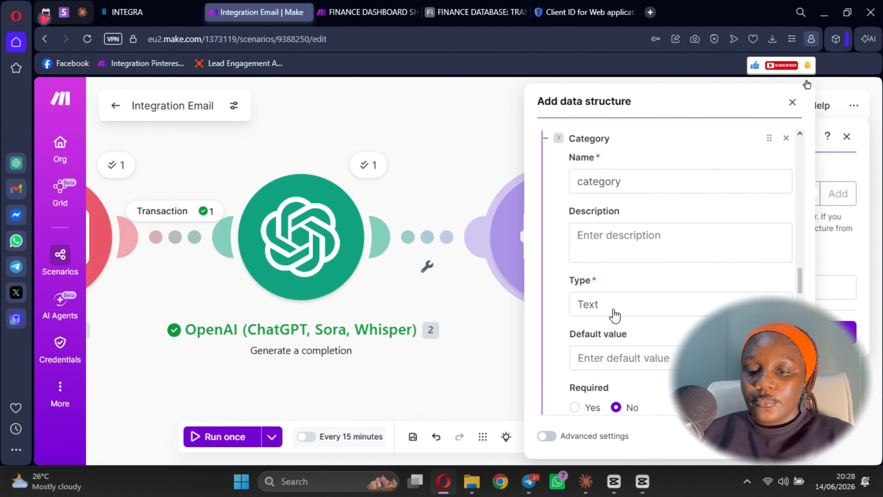
scroll(616, 320, "down", 5)
scroll(620, 322, "down", 15)
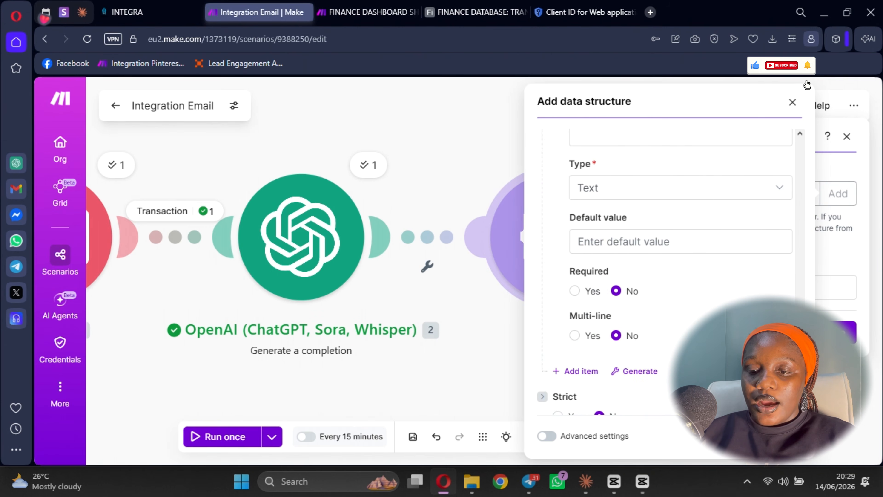
left_click(782, 435)
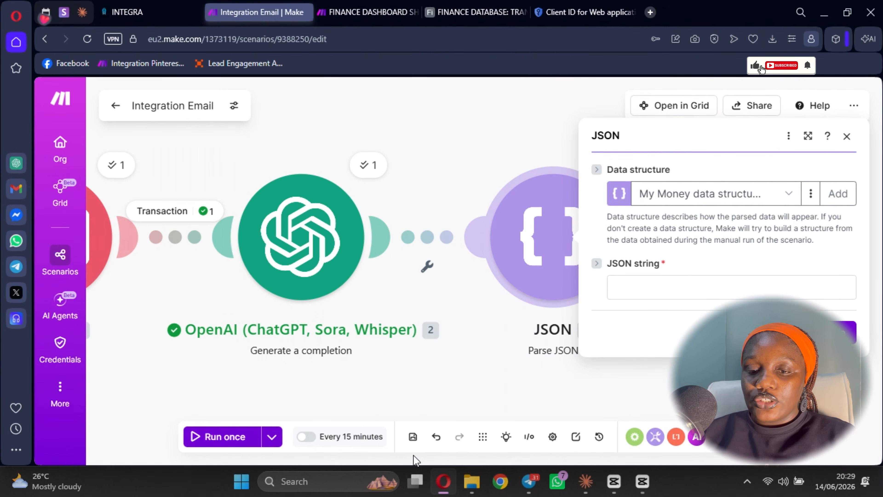
Map the OpenAI module's Result as the JSON string, and save the module and the scenario despite the warning
left_click(621, 292)
left_click(395, 231)
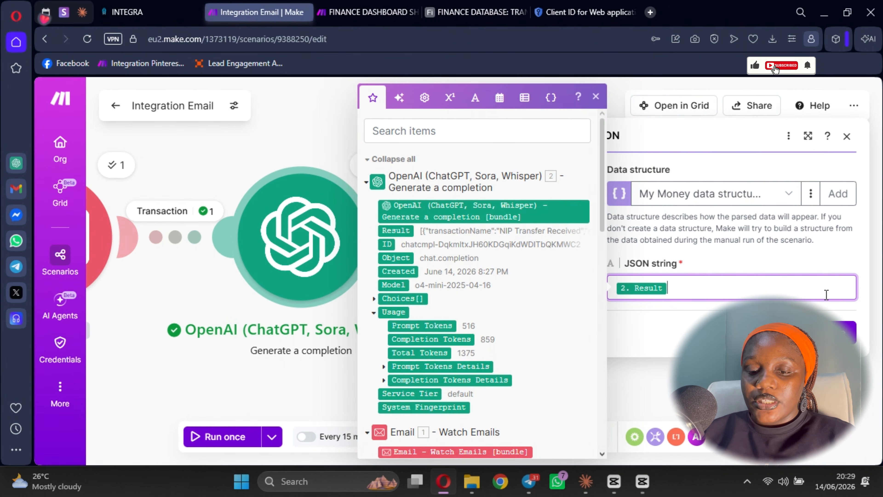
left_click(832, 332)
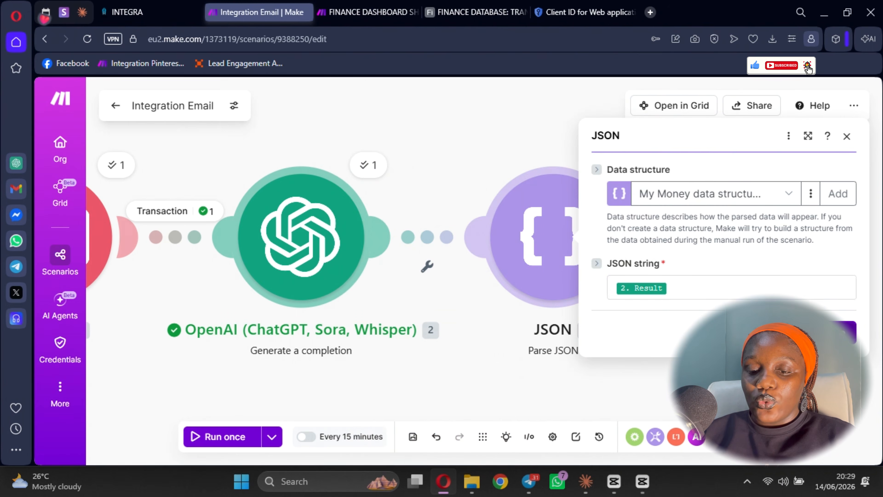
left_click(420, 440)
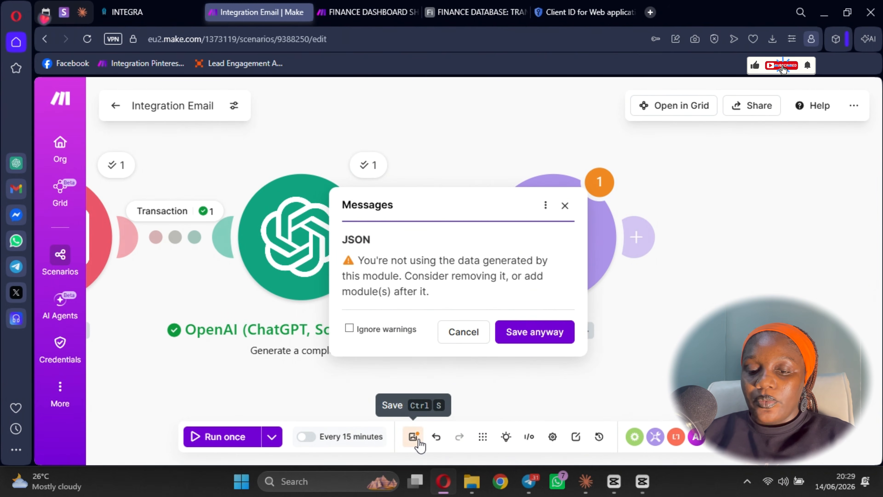
left_click(538, 333)
Add a Router after the JSON module and label the filter on its first route "Expense"
left_click(642, 237)
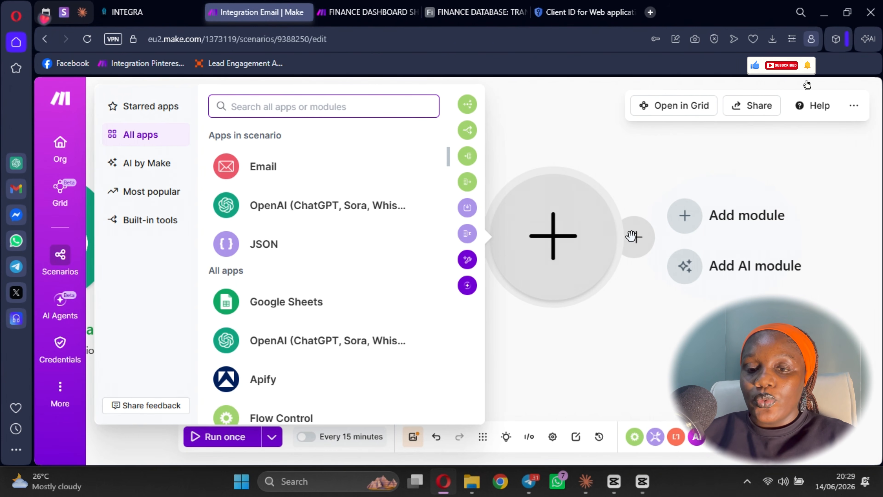
left_click(472, 110)
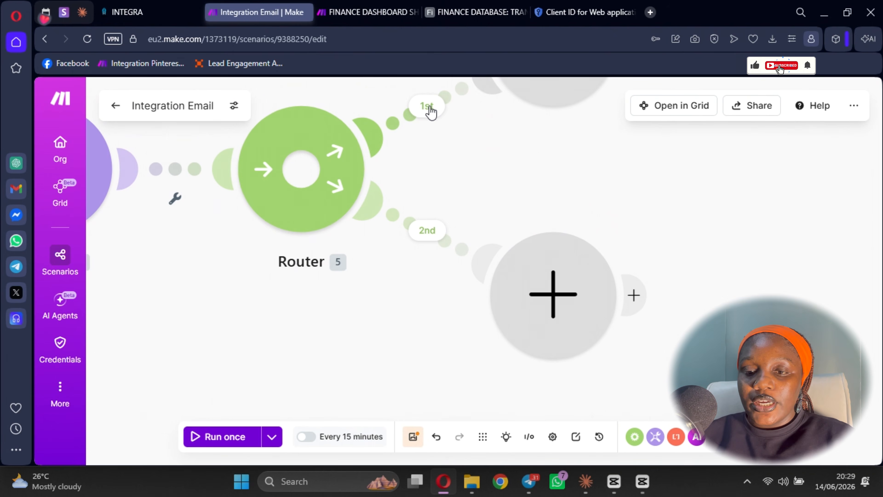
left_click(428, 111)
left_click(533, 172)
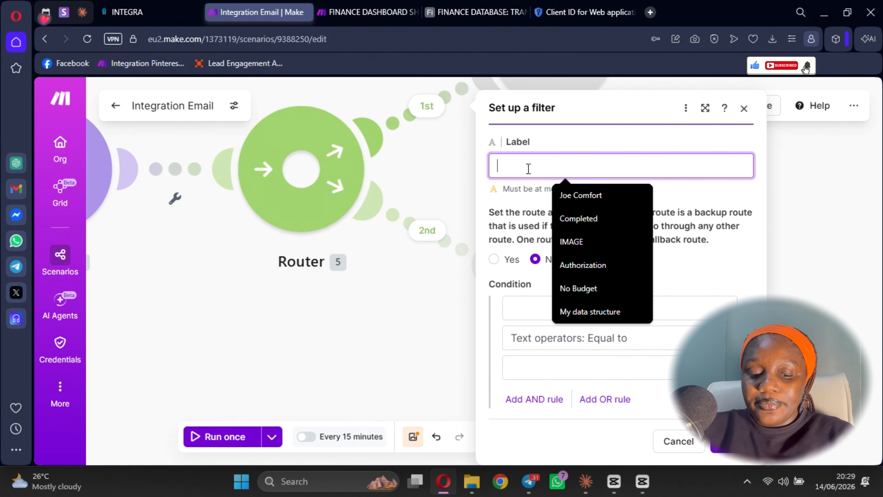
type("Exp")
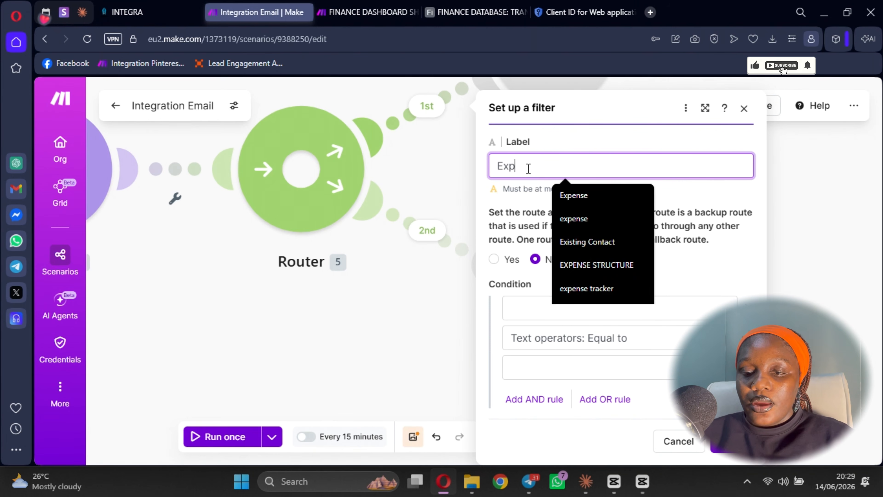
type("ense")
Set the Expense filter's condition to the parsed JSON Type Equal to "Expense" and save the filter
left_click(530, 307)
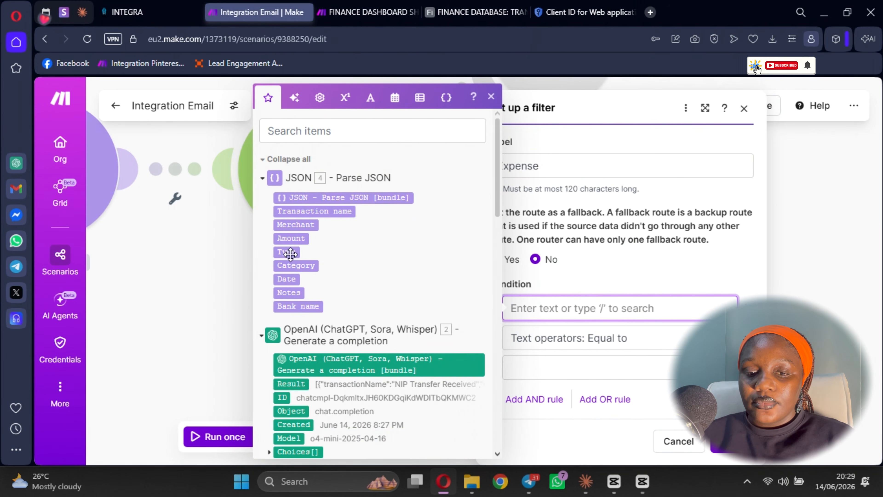
left_click(288, 252)
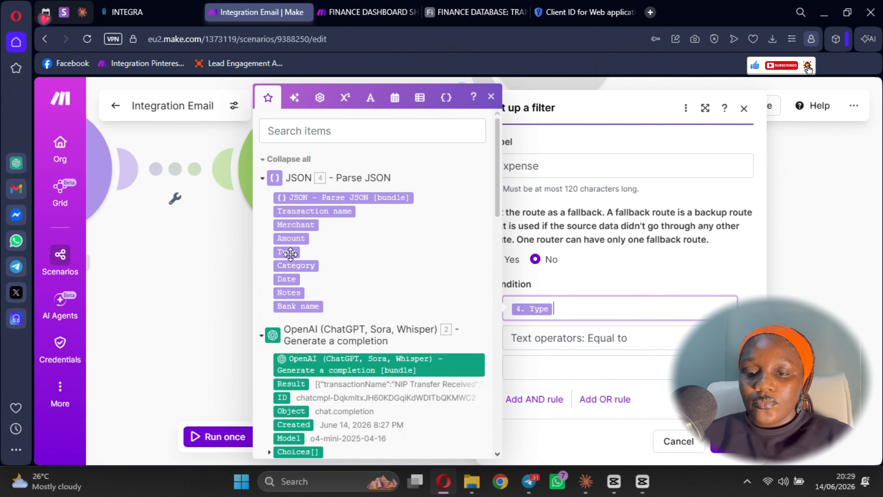
left_click(588, 345)
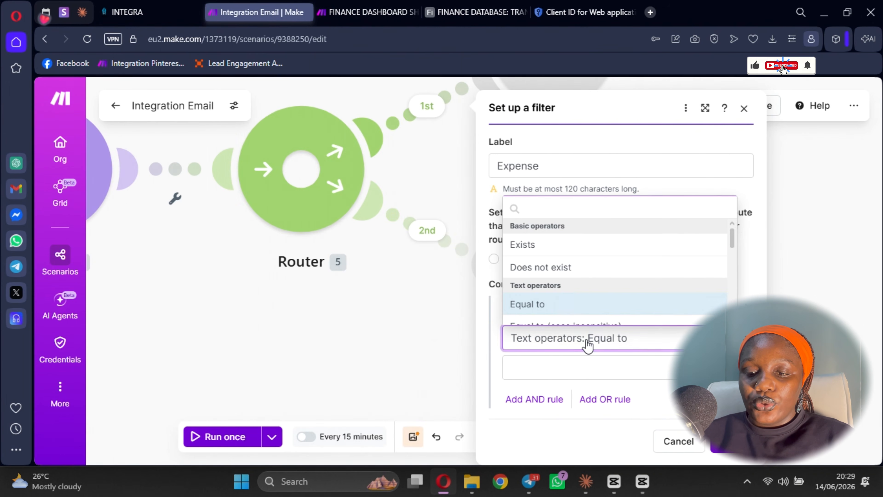
left_click(566, 371)
type("Expense")
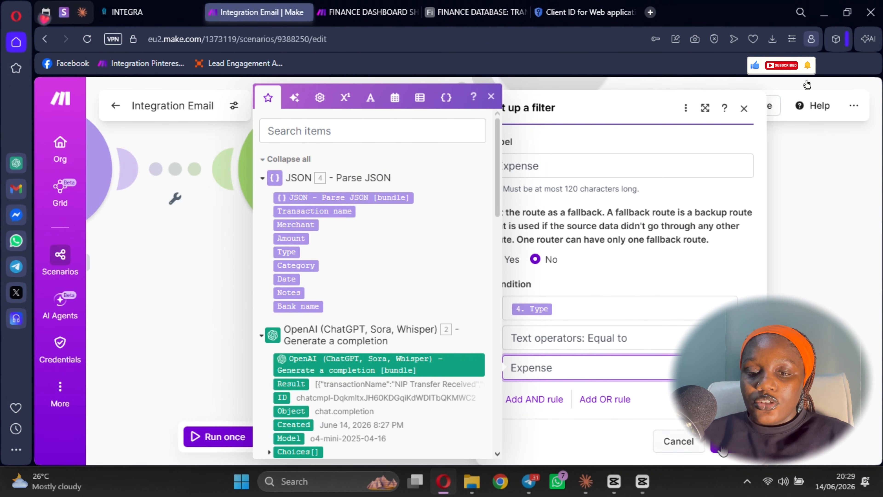
left_click(721, 448)
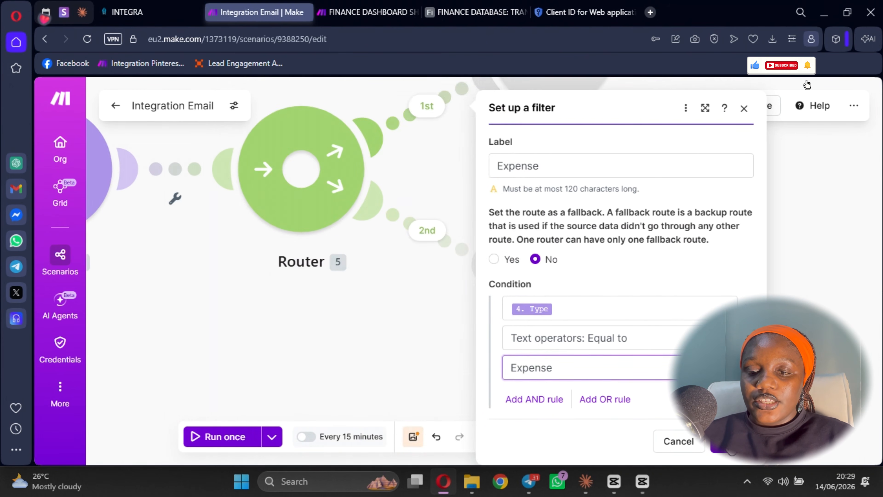
Set up a filter labelled "Income" on the router's second route, comparing the parsed JSON Type with "Income"
left_click(426, 230)
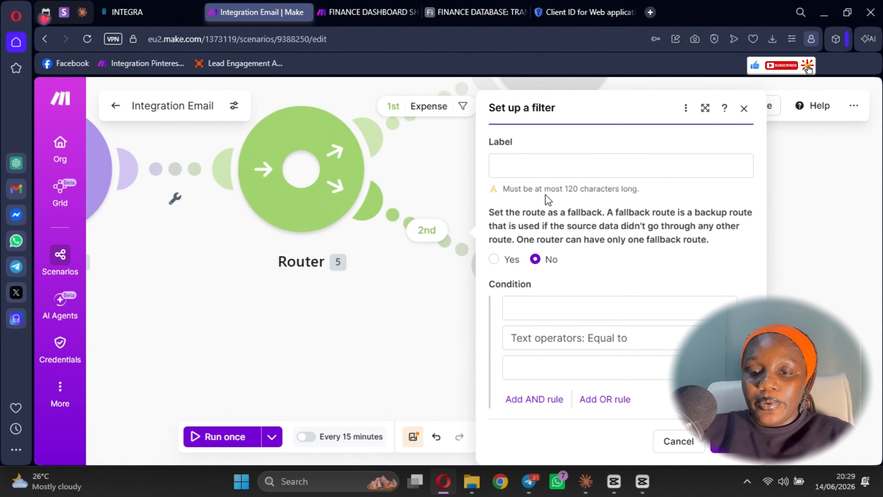
left_click(546, 163)
type("Income")
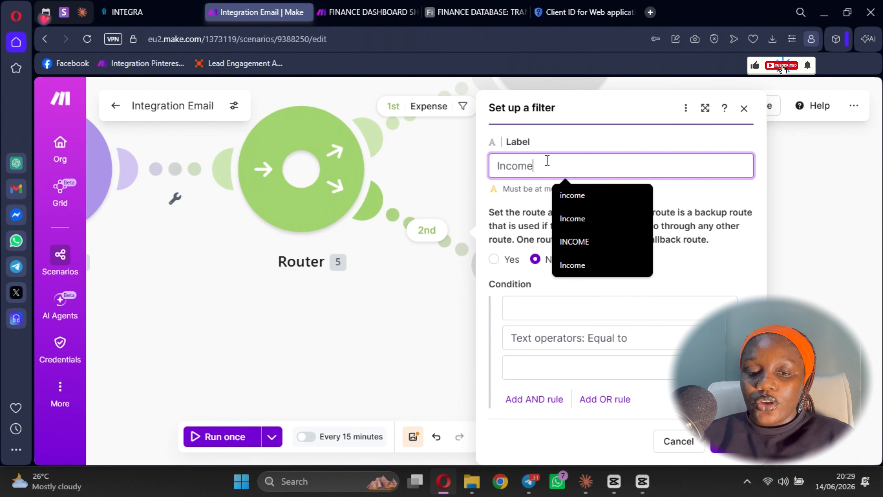
left_click(546, 312)
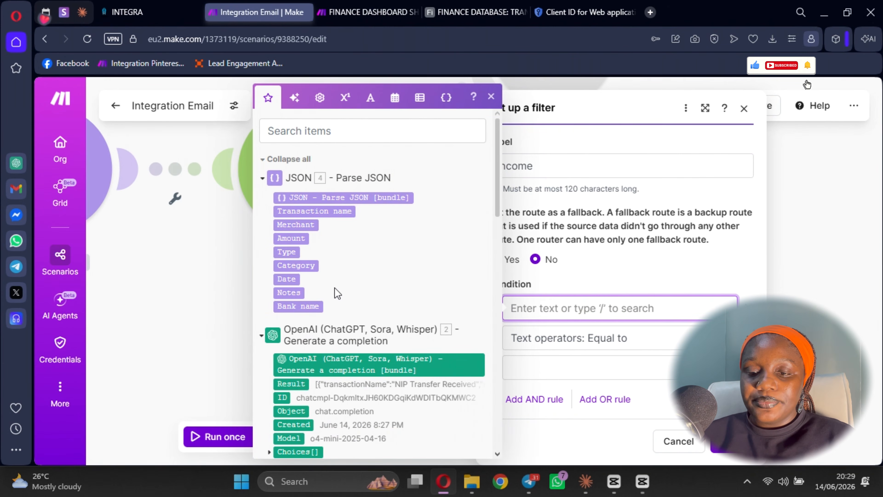
left_click(287, 252)
left_click(562, 343)
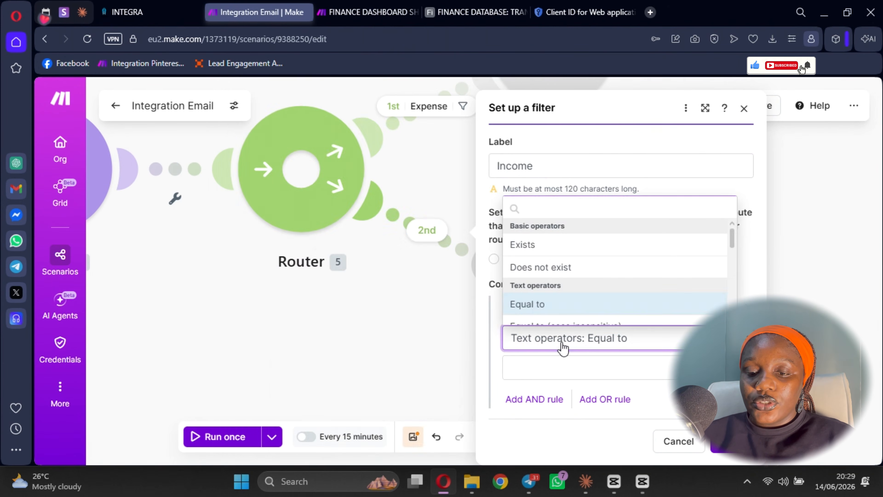
left_click(573, 369)
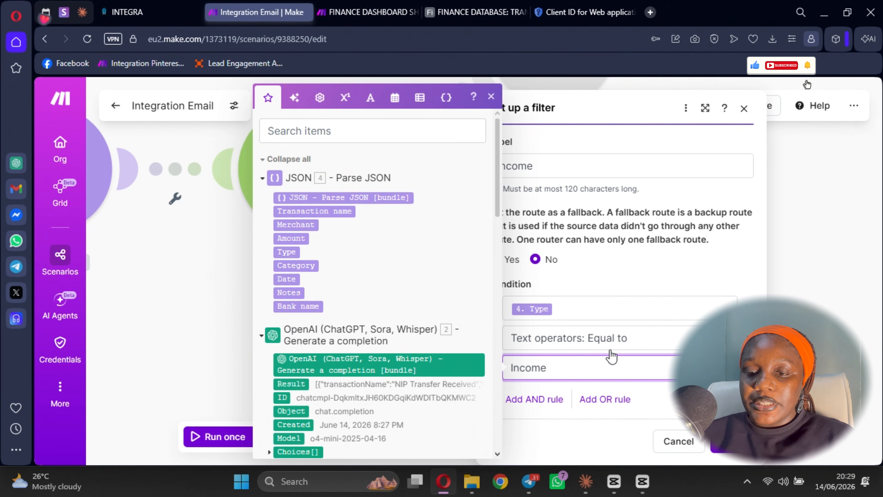
Set the Income filter's text operator to Contains (case insensitive) and save the filter
left_click(605, 339)
scroll(601, 264, "down", 2)
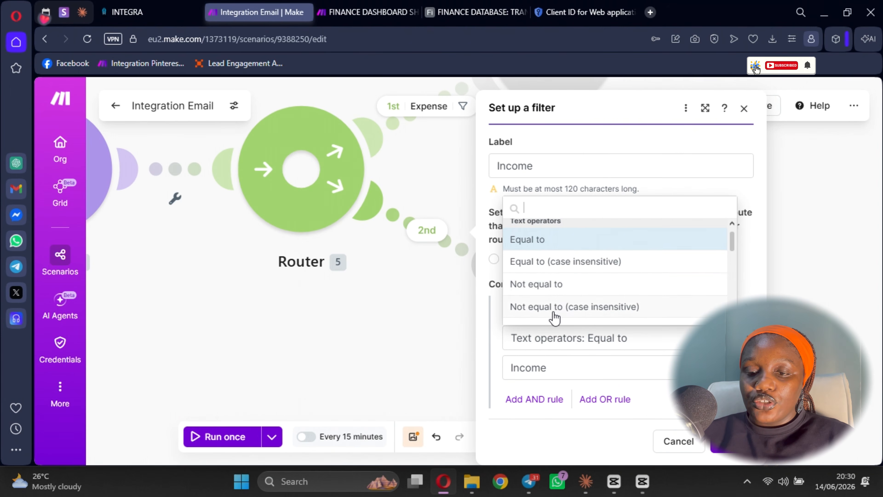
scroll(584, 309, "down", 2)
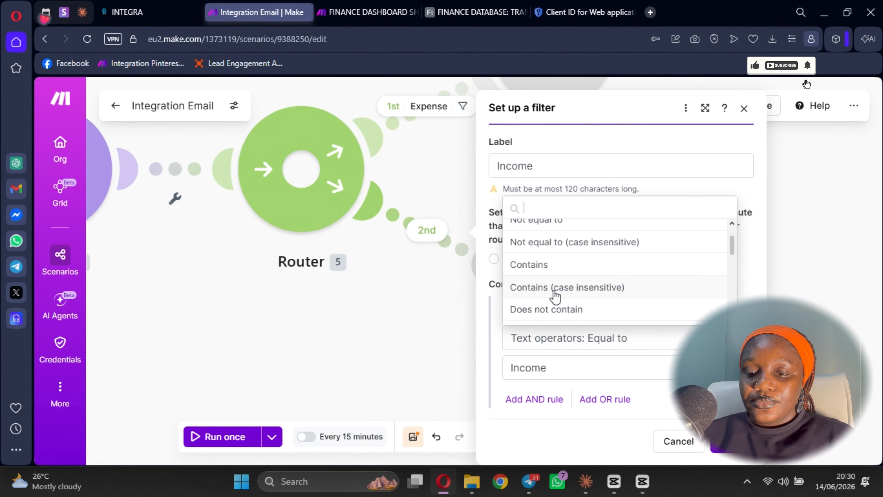
left_click(554, 288)
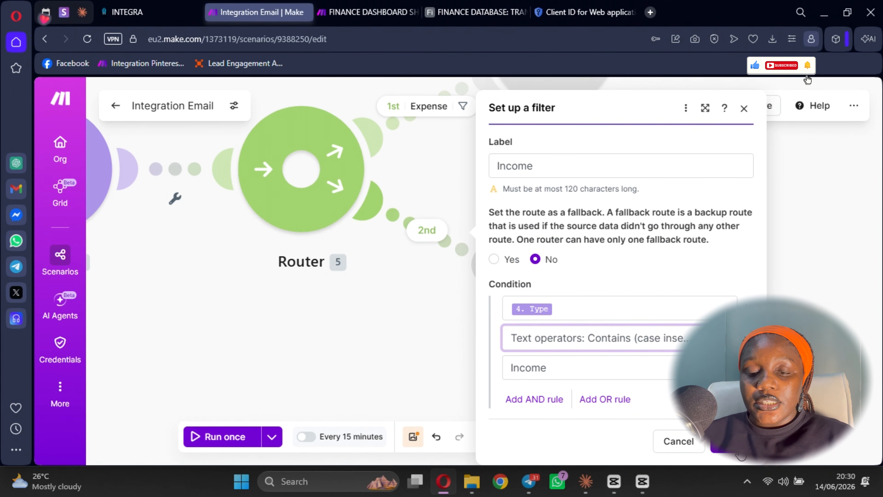
left_click(730, 441)
Set the text operator of the Expense route's filter to Equal to (case insensitive)
left_click(435, 133)
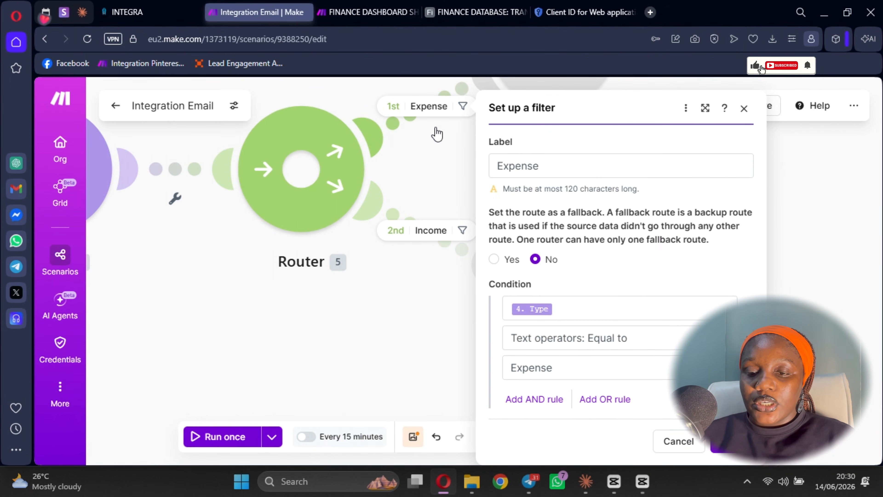
left_click(610, 337)
scroll(577, 265, "down", 3)
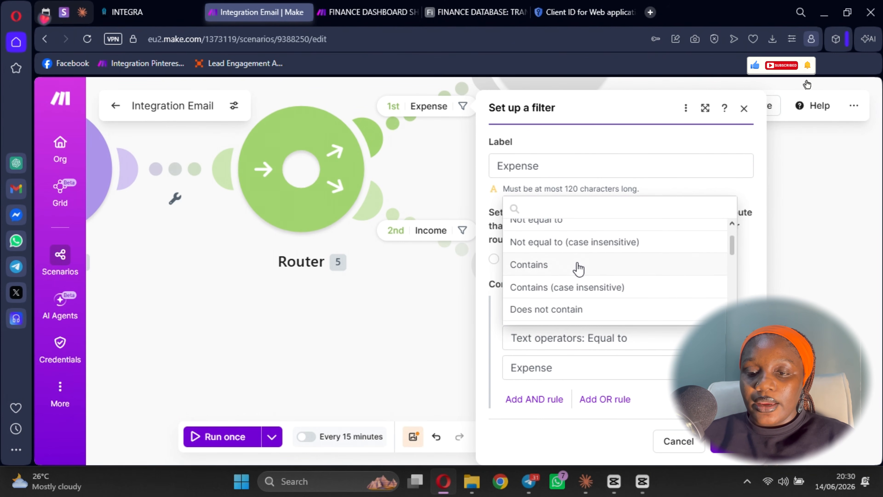
scroll(578, 268, "up", 2)
scroll(600, 283, "down", 2)
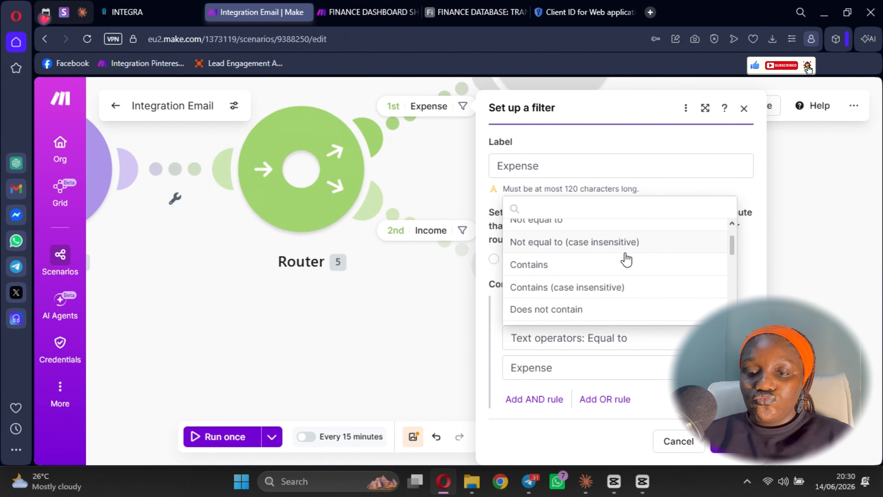
scroll(609, 264, "up", 2)
scroll(609, 276, "down", 2)
scroll(585, 274, "up", 2)
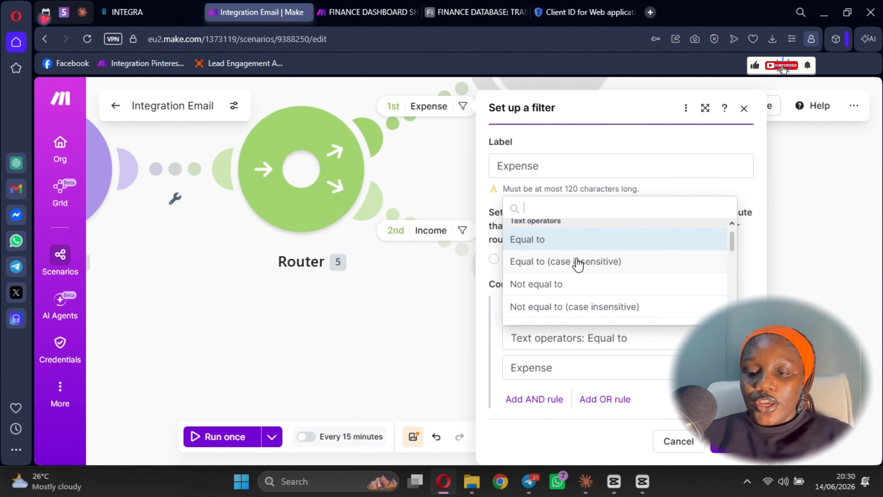
left_click(571, 267)
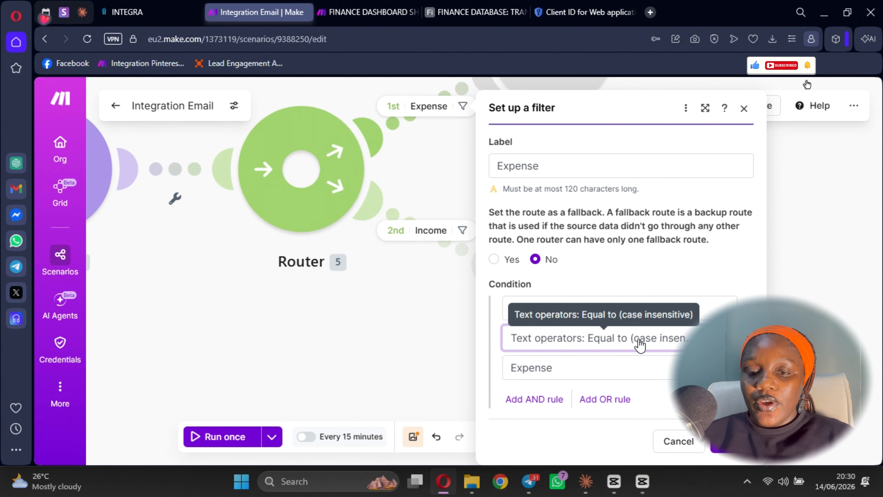
left_click(462, 300)
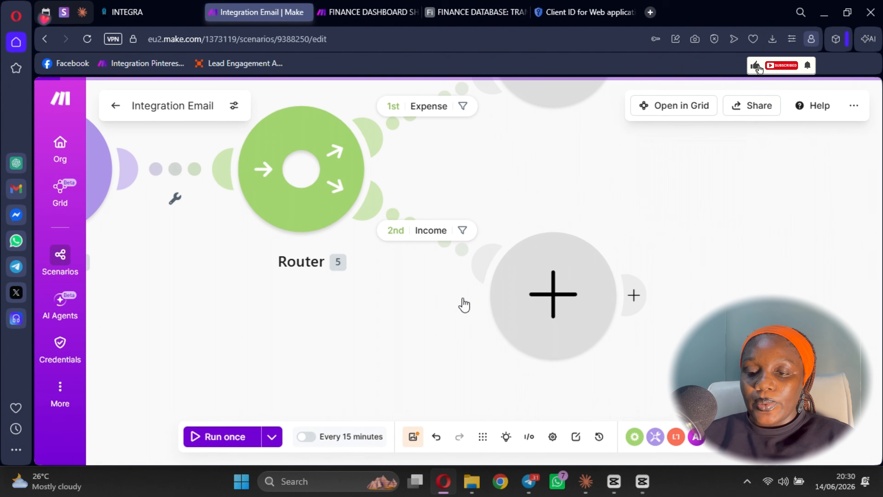
Set the Income route filter's text operator to Equal to (case insensitive) and save the filter
left_click(424, 237)
left_click(671, 339)
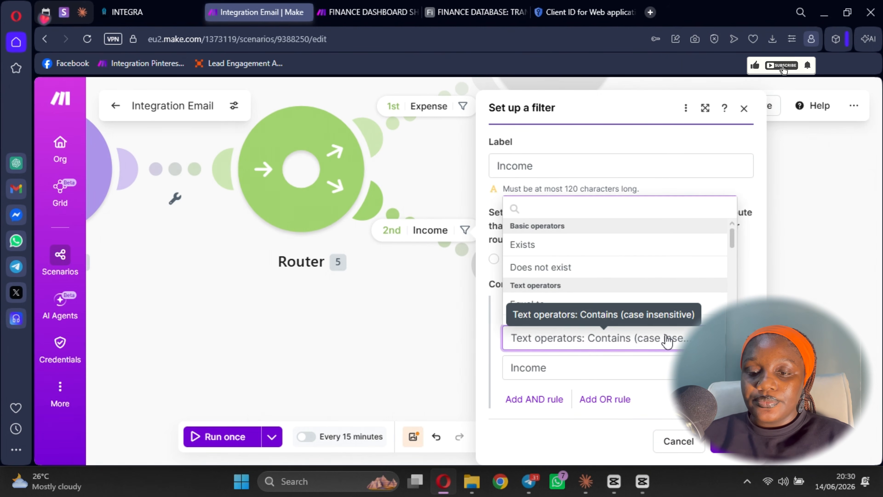
scroll(622, 285, "down", 2)
scroll(584, 247, "down", 2)
scroll(600, 261, "up", 3)
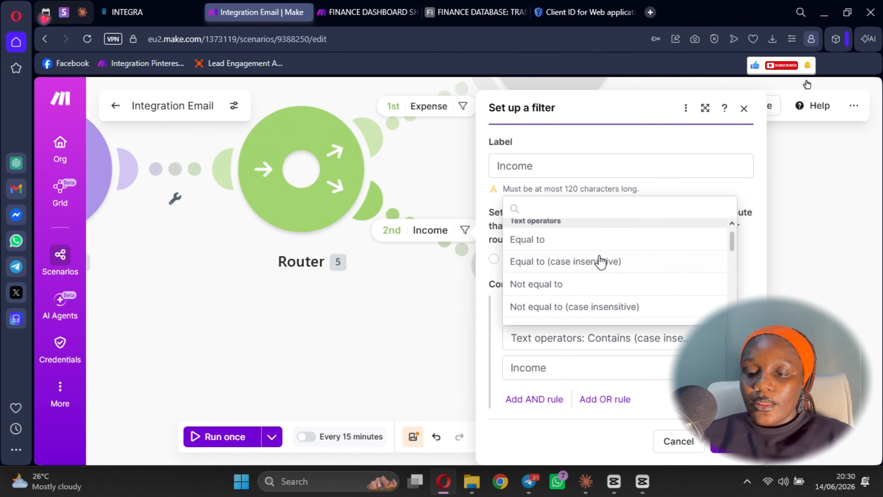
left_click(591, 267)
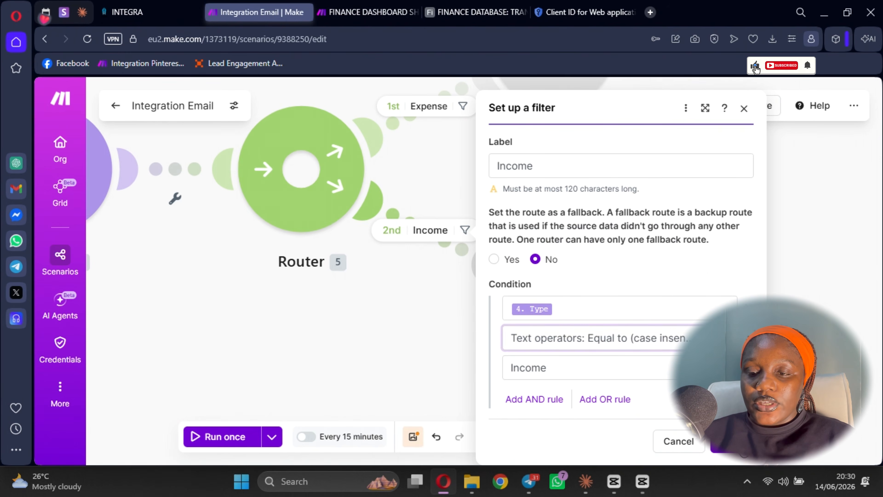
left_click(730, 441)
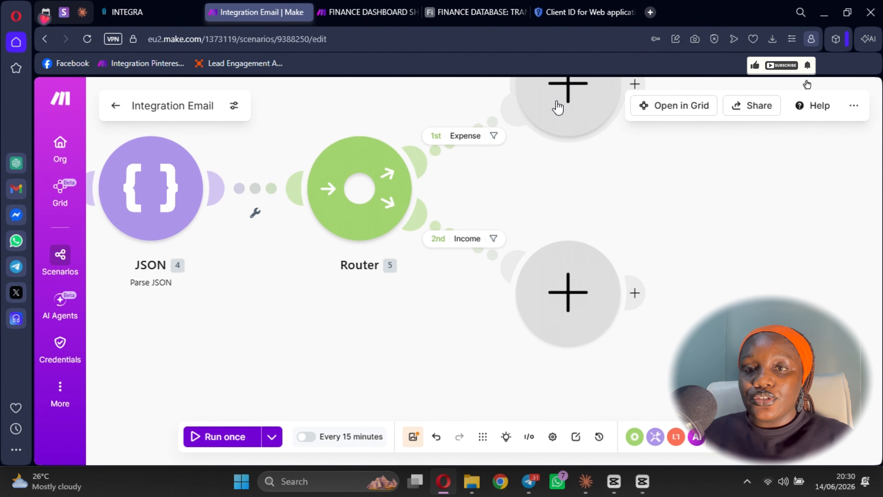
Find Airtable and add its Create a Record module to the router's Expense route
left_click(562, 100)
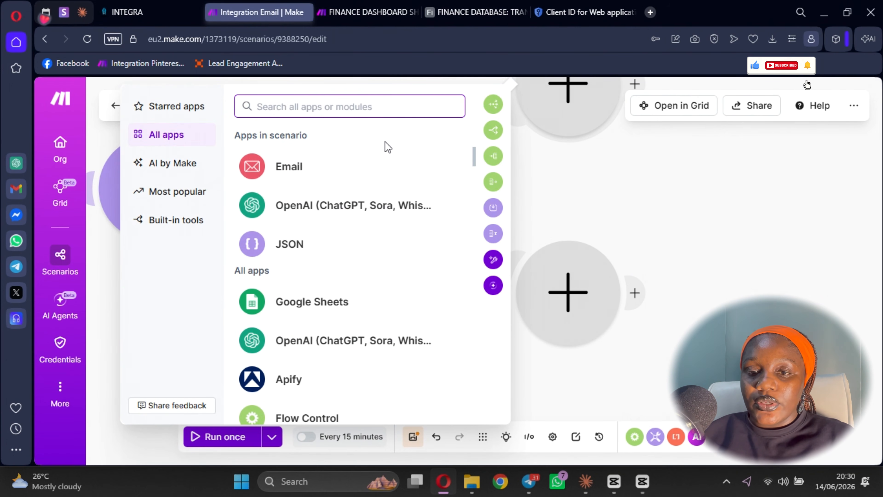
left_click(459, 11)
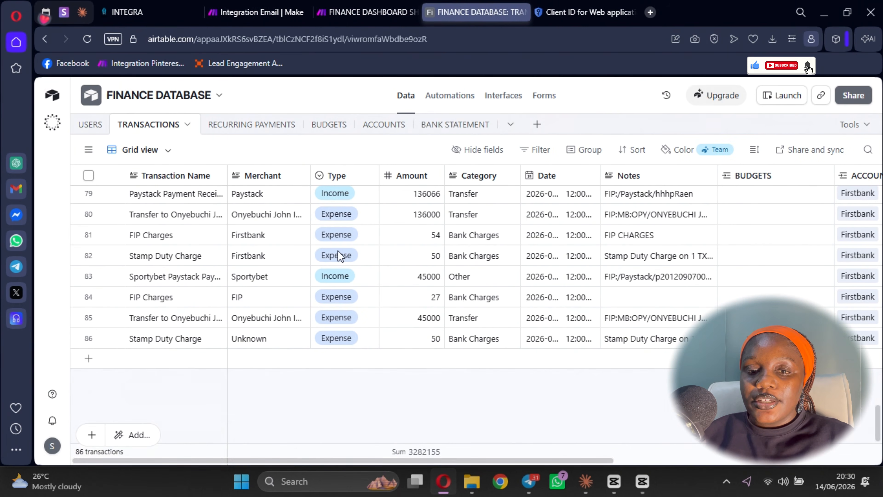
left_click(239, 10)
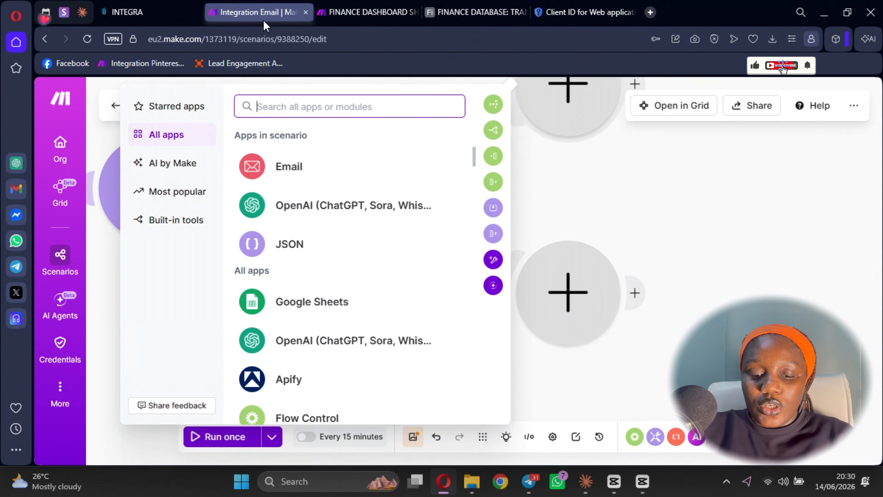
type("airta")
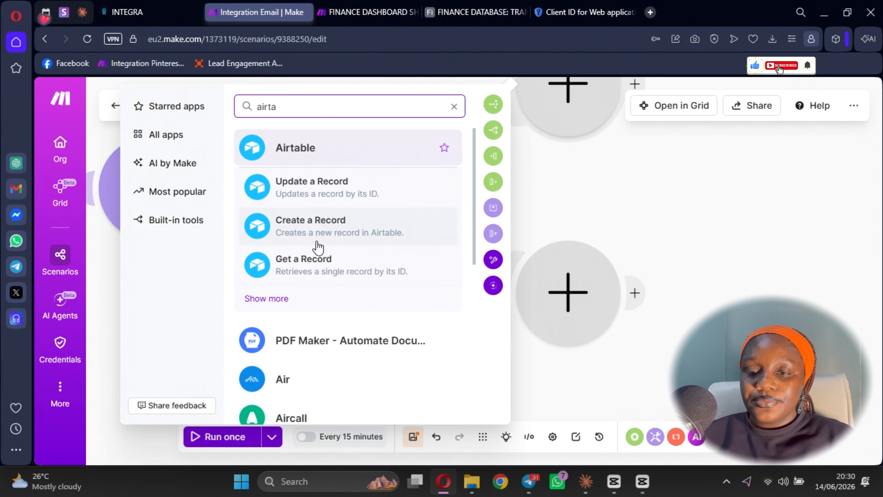
left_click(315, 232)
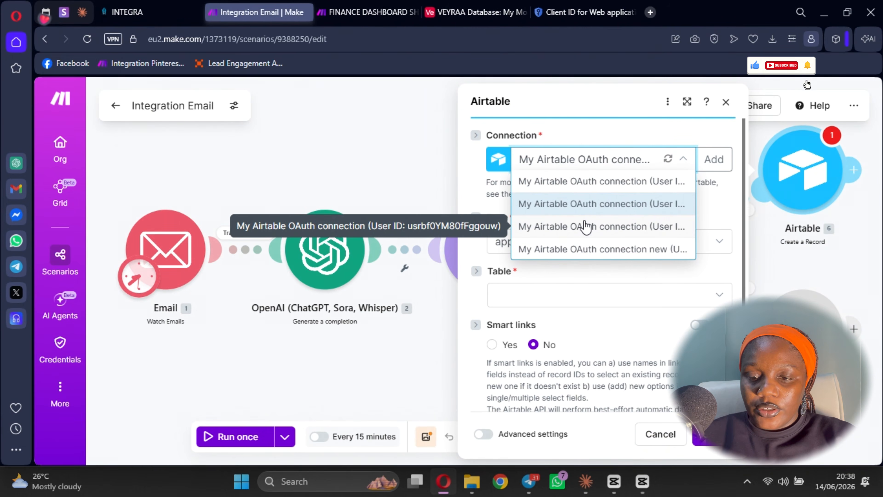
left_click(586, 226)
left_click(570, 244)
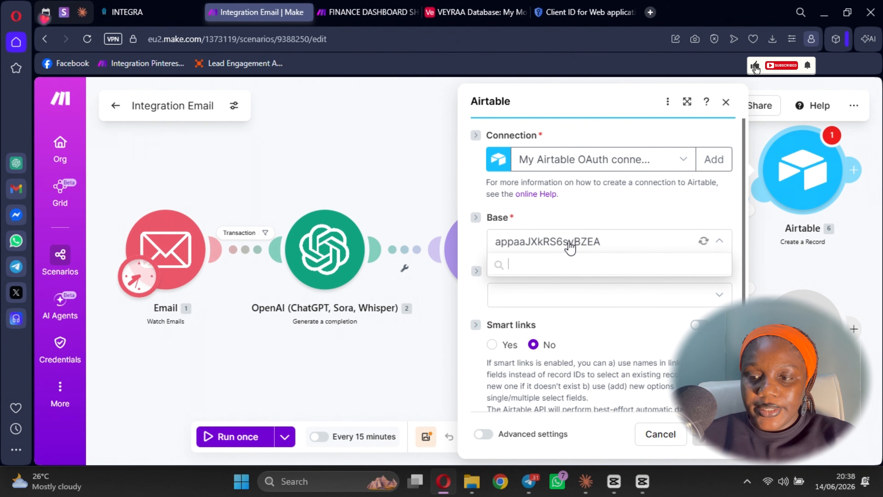
left_click(570, 145)
Select the connection "My Airtable OAuth connection new" and choose VEYRAA Database as the base
left_click(570, 161)
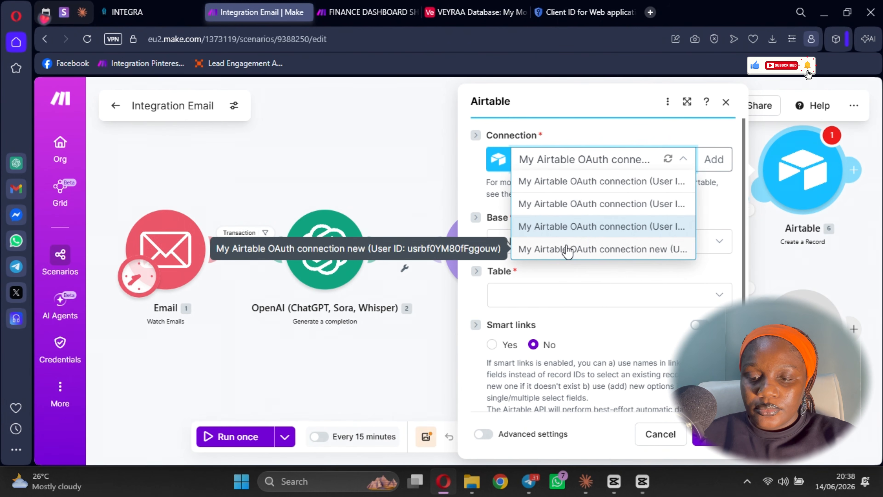
left_click(556, 248)
left_click(564, 244)
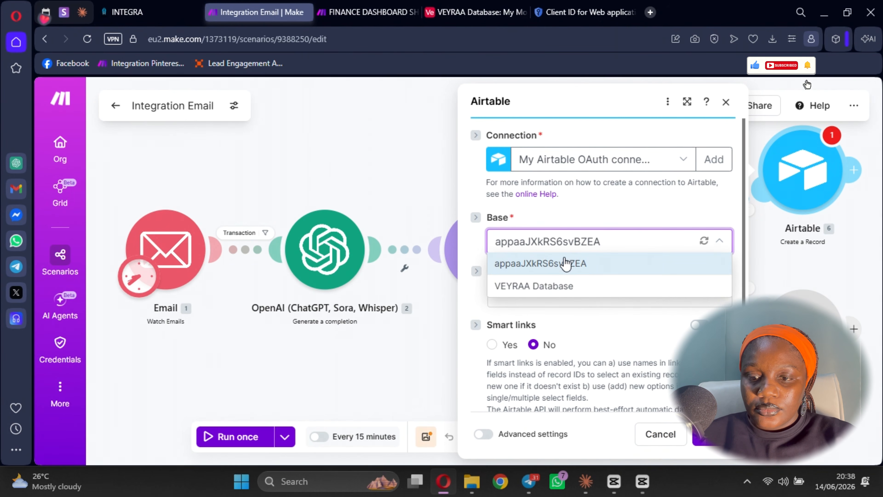
left_click(557, 288)
Choose My Money as the table in which the Airtable module creates records
scroll(591, 216, "down", 2)
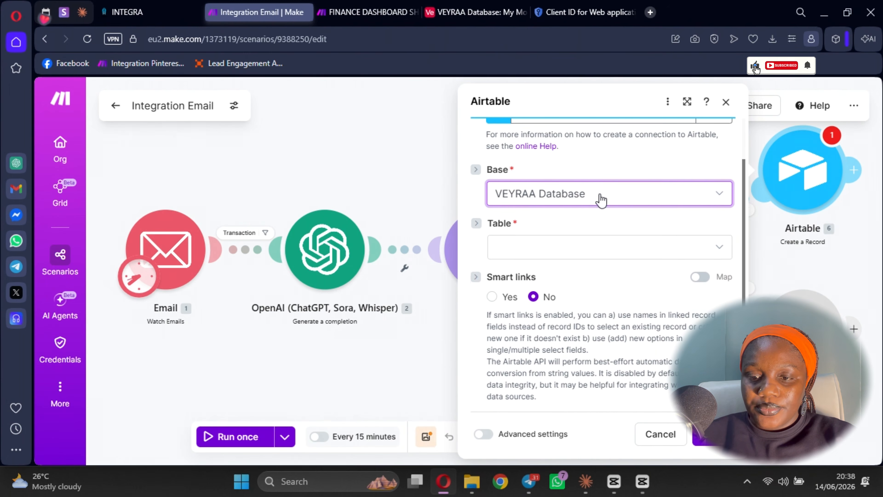
left_click(548, 243)
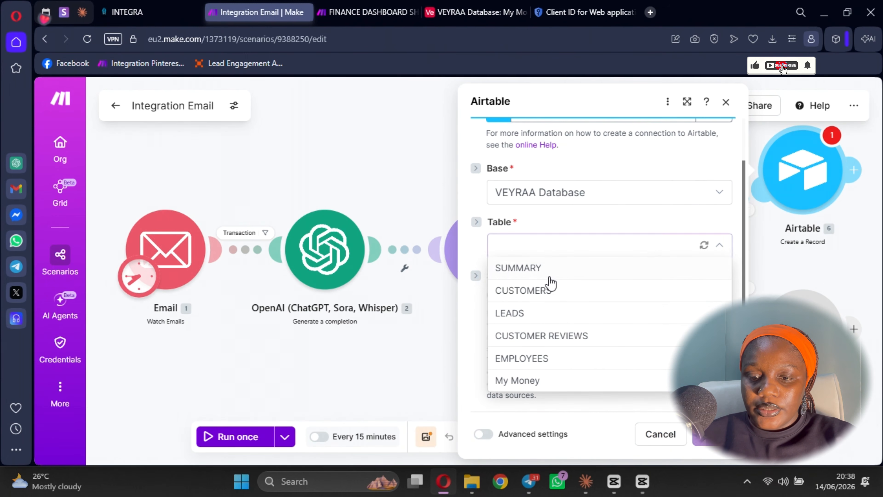
left_click(531, 379)
scroll(555, 219, "down", 1)
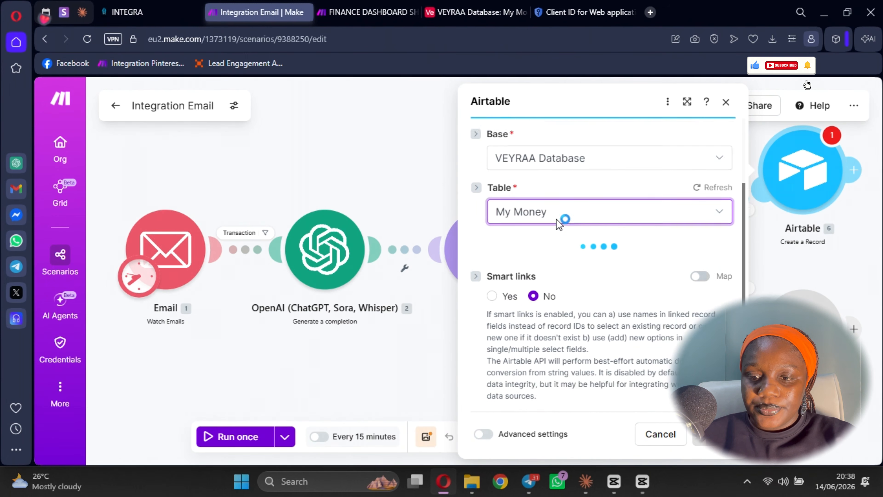
Map the parsed JSON Transaction name to the record's Transaction Name field
scroll(567, 263, "down", 2)
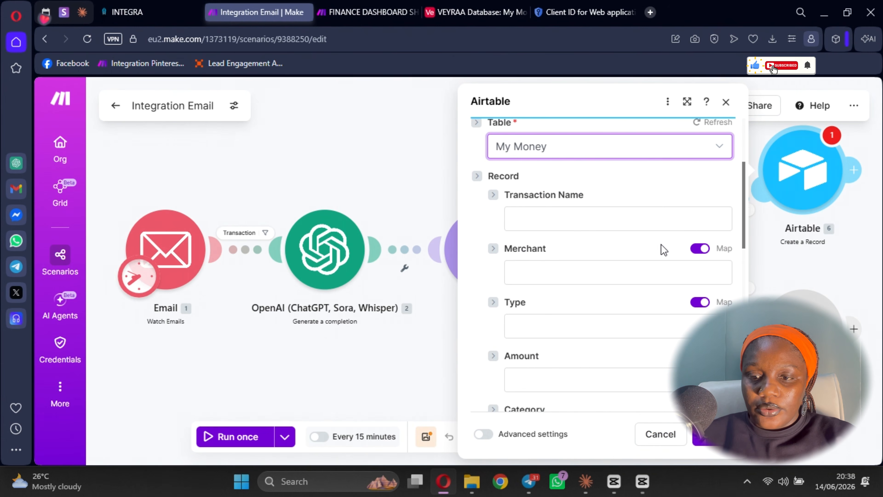
left_click(586, 215)
left_click(344, 211)
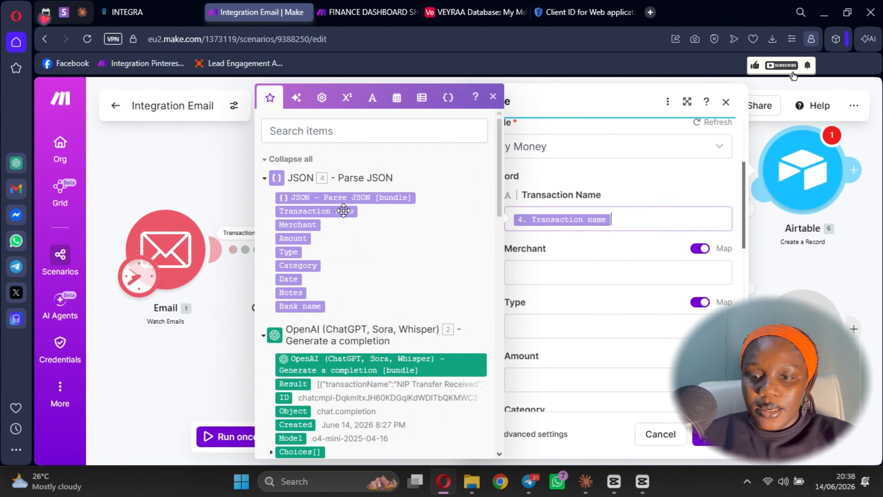
Turn off mapping for the record's Merchant field and look through its available merchant options
left_click(700, 248)
left_click(623, 278)
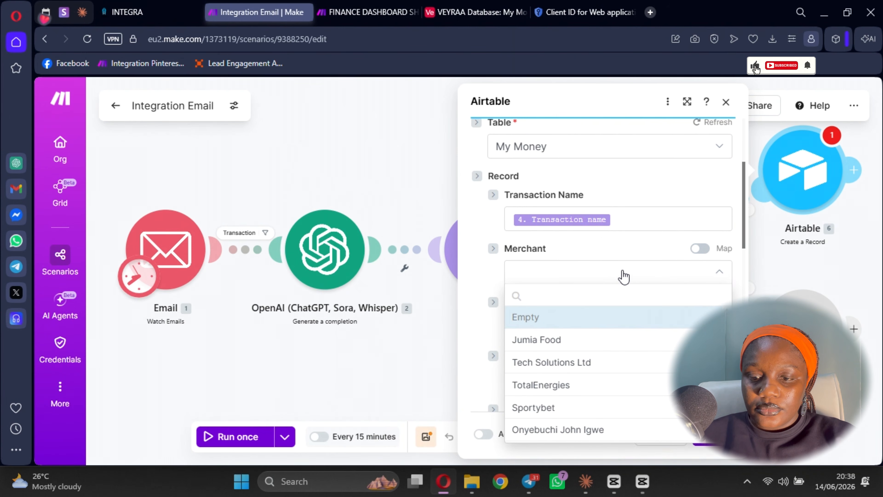
scroll(570, 370, "down", 10)
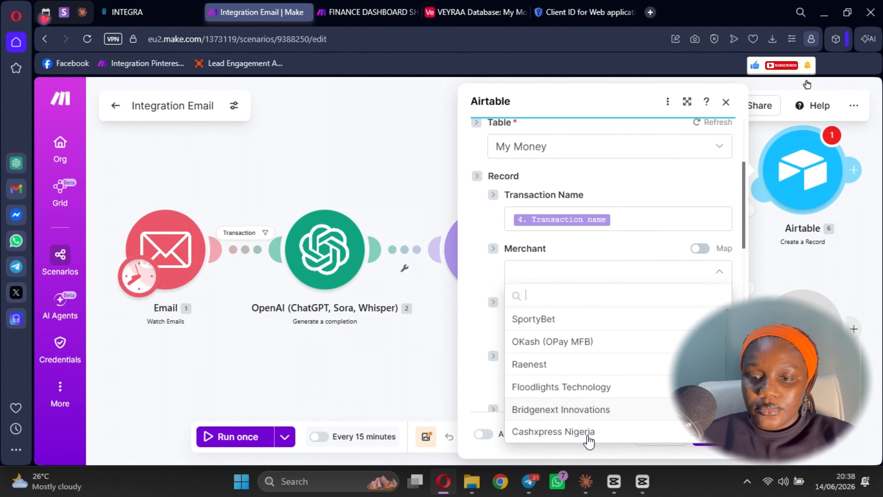
scroll(573, 367, "up", 6)
left_click(561, 275)
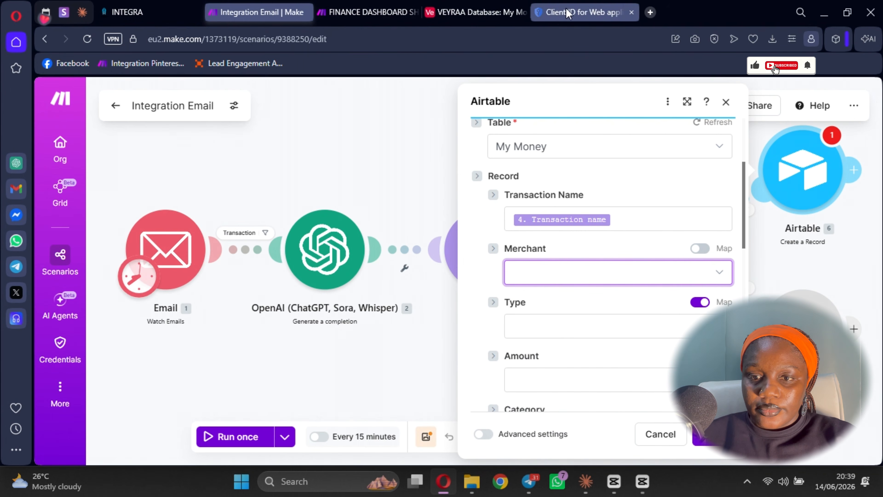
Switch to the VEYRAA Database in Airtable and convert the My Money table's Merchant field to Single line text, confirming the change
left_click(476, 12)
scroll(243, 285, "down", 10)
scroll(313, 244, "up", 14)
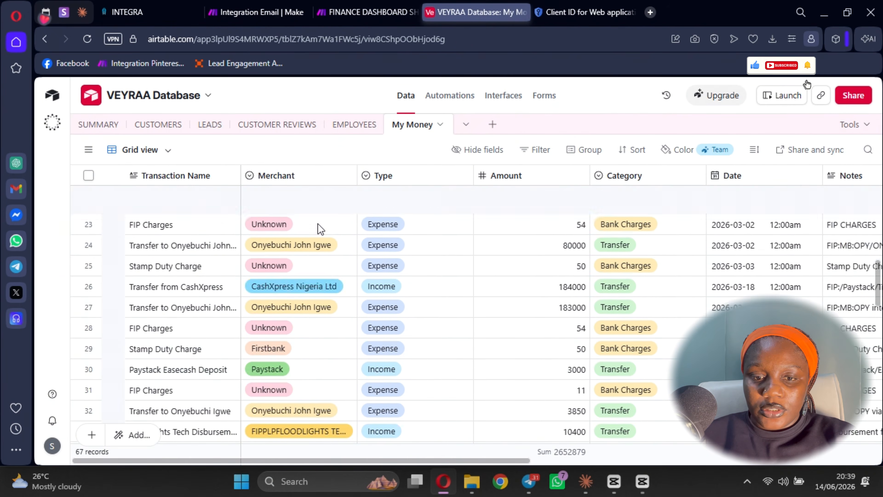
scroll(313, 214, "up", 10)
left_click(293, 177)
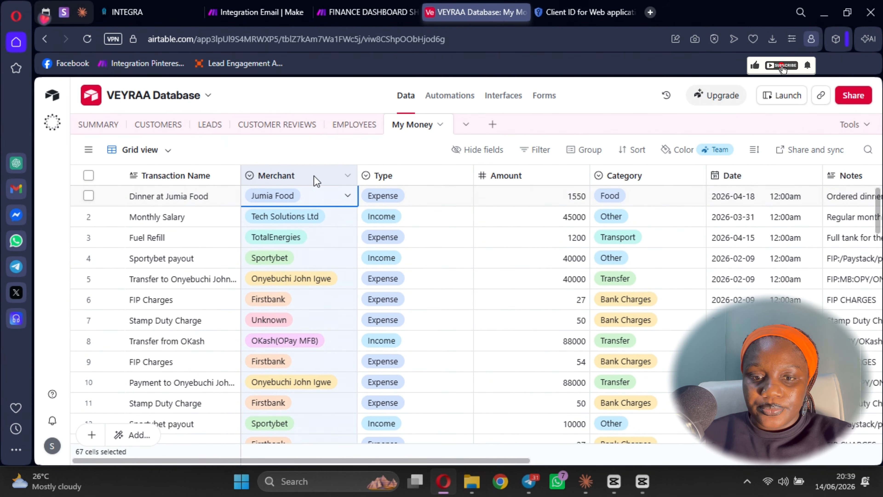
double_click(348, 176)
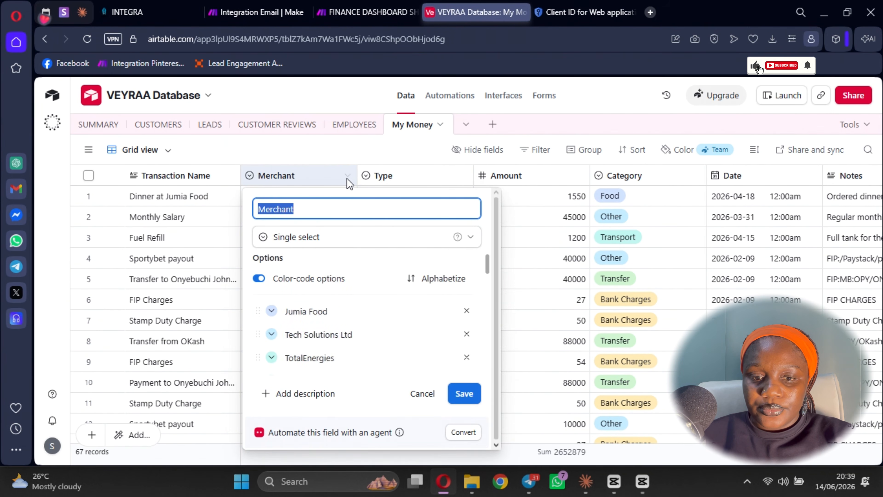
left_click(354, 241)
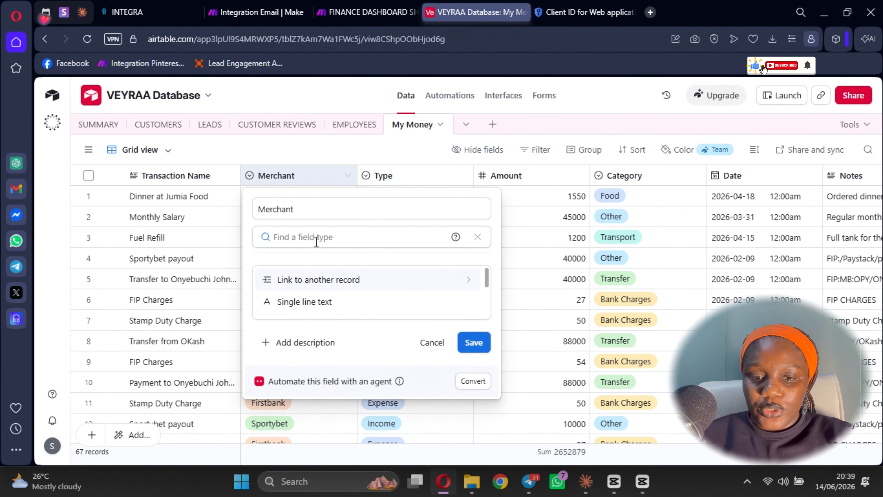
left_click(342, 307)
left_click(482, 313)
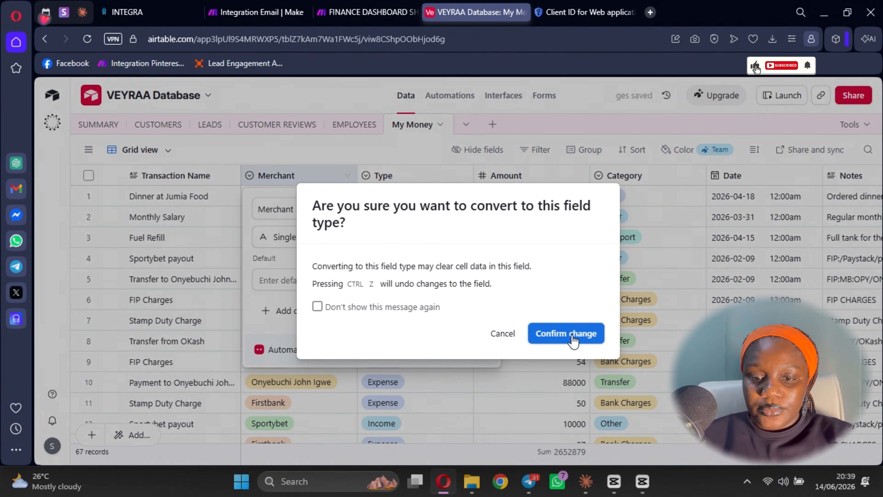
left_click(572, 335)
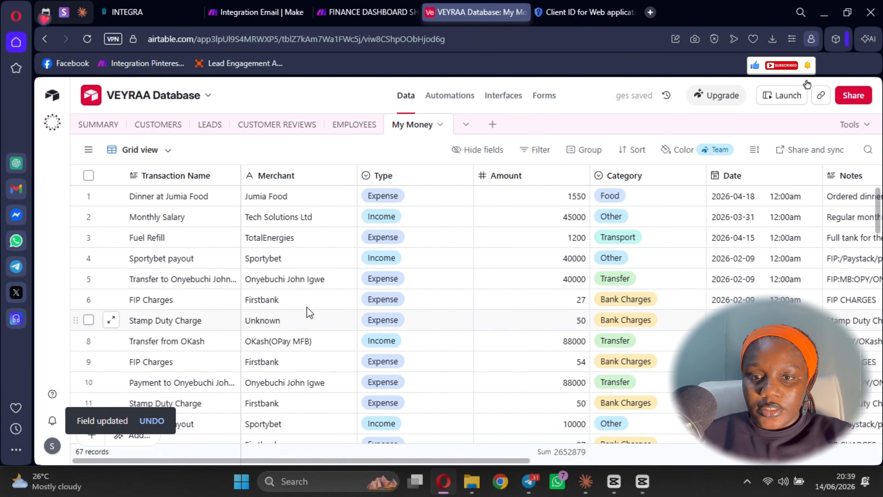
Return to the Make scenario and refresh the Airtable module's table fields for My Money
left_click(259, 11)
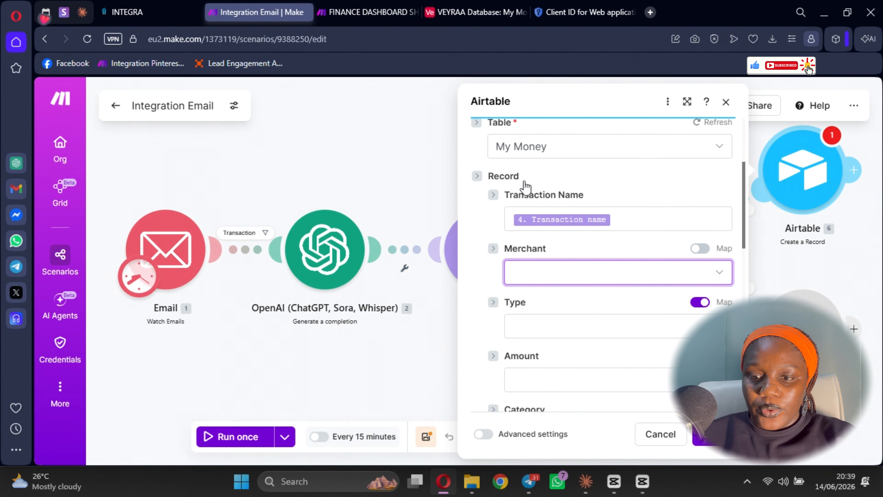
left_click(598, 277)
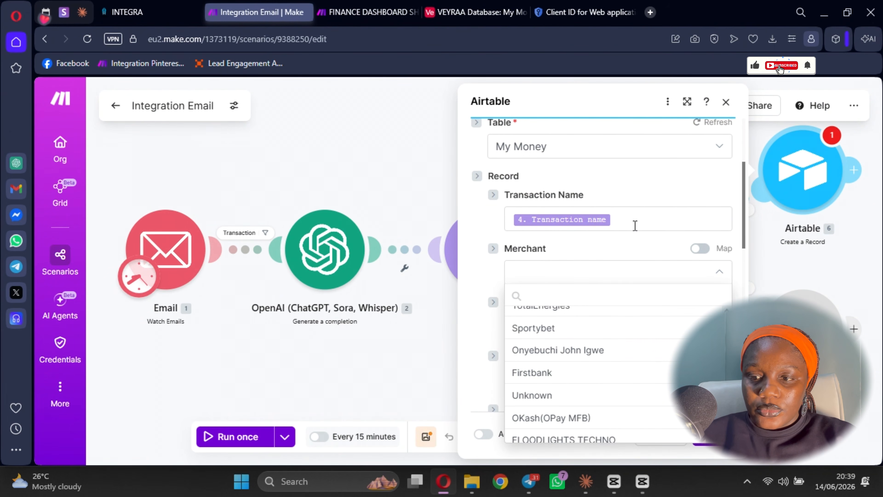
left_click(656, 203)
left_click(701, 122)
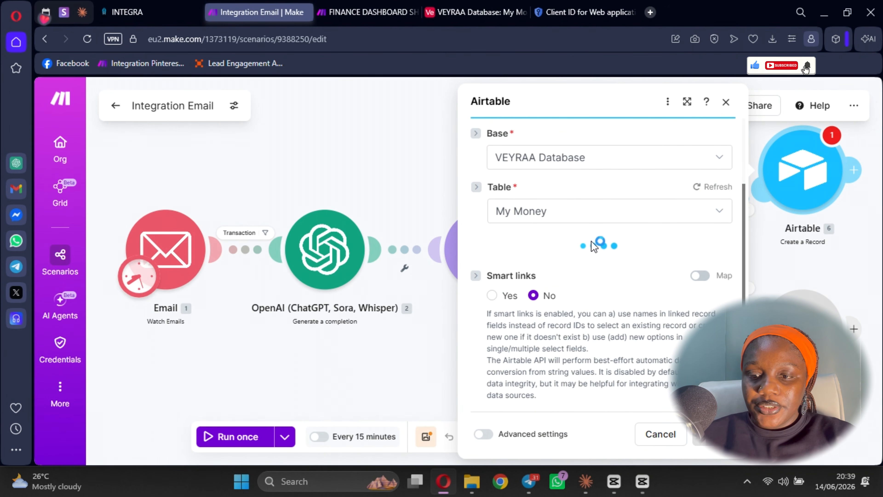
Map the parsed JSON Merchant value to the record's Merchant field
scroll(578, 194, "down", 4)
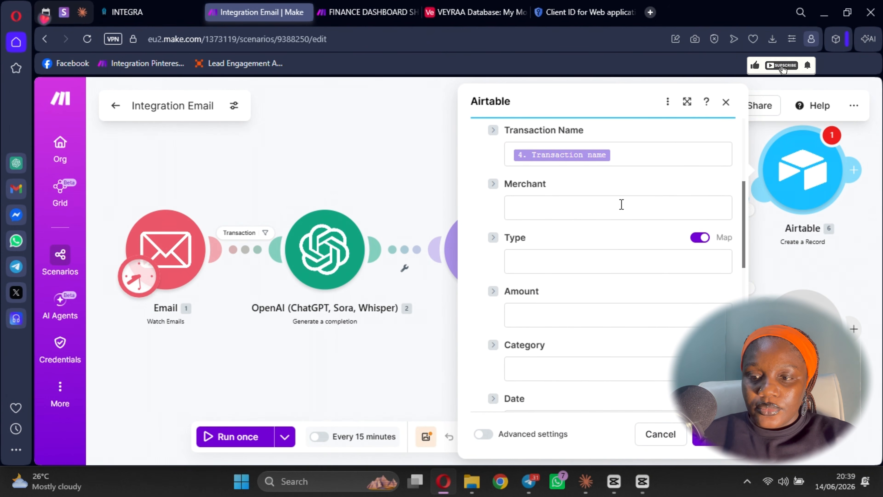
left_click(576, 213)
left_click(293, 224)
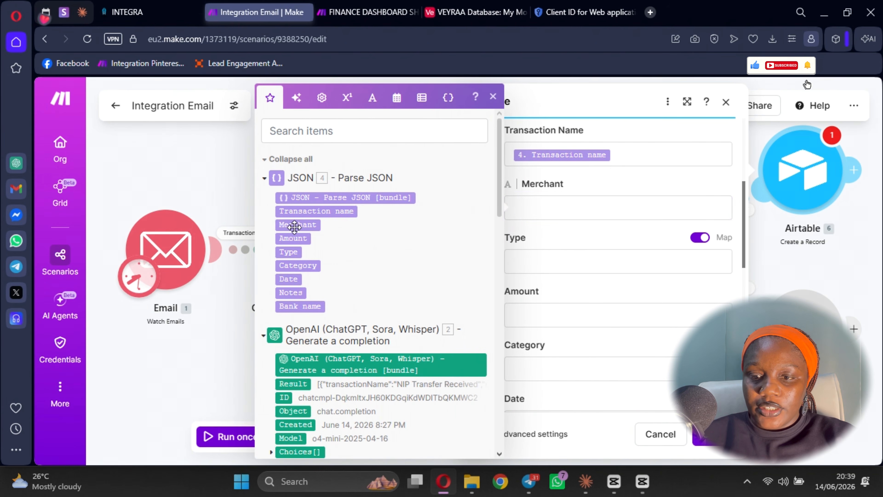
Turn off mapping for the record's Type field and set it to Expense
left_click(590, 262)
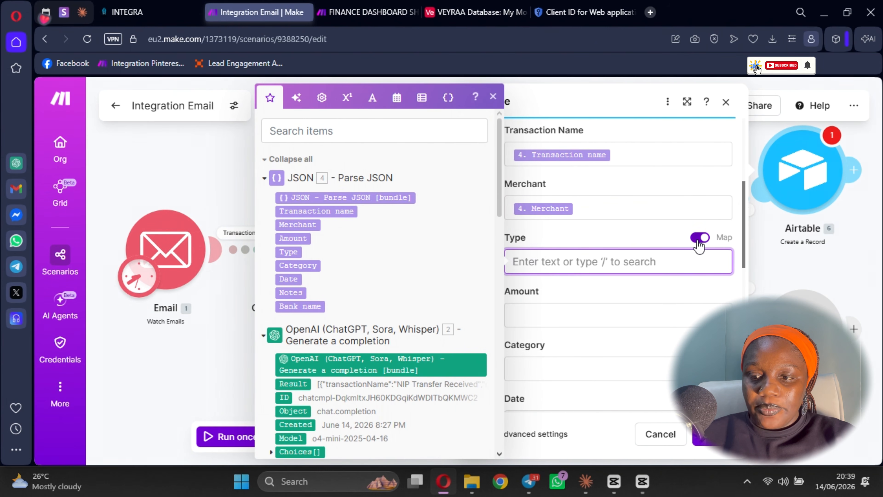
left_click(698, 239)
left_click(656, 262)
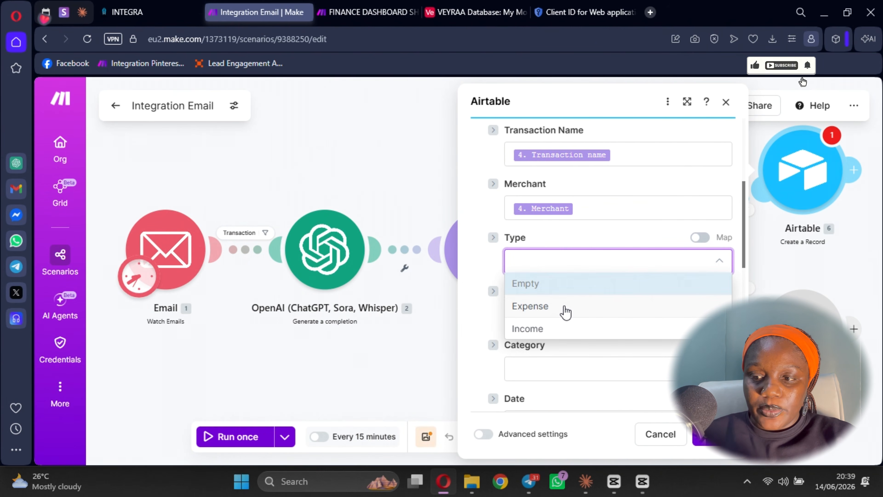
left_click(591, 306)
scroll(590, 242, "down", 1)
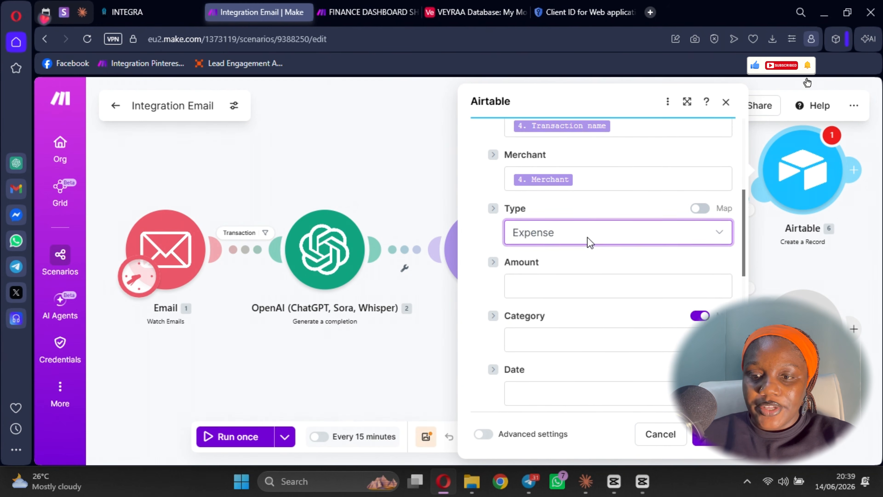
Map the parsed JSON Amount to the record's Amount field and look through the unmapped Category field's options
scroll(590, 241, "down", 3)
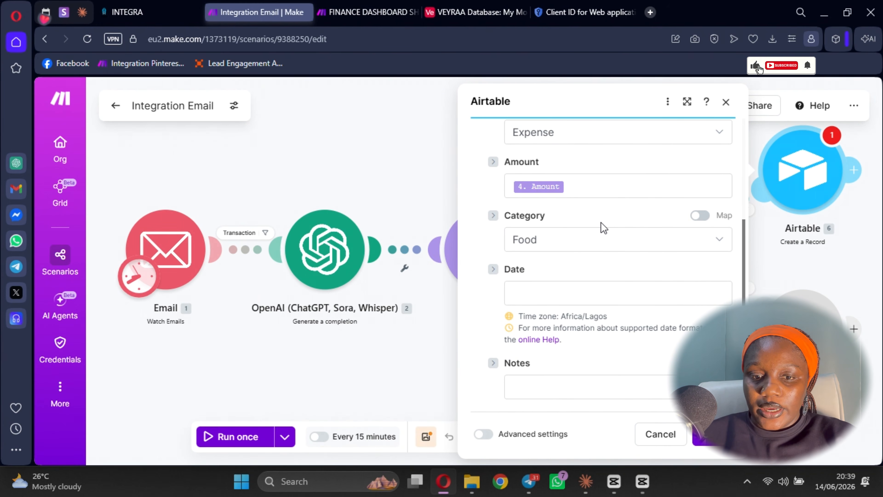
left_click(570, 240)
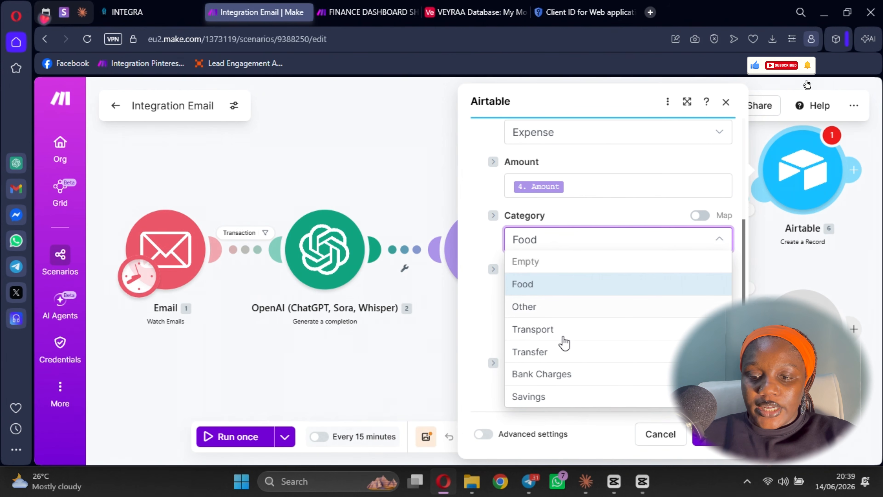
left_click(575, 222)
Switch to the VEYRAA Database in Airtable and convert the My Money table's Category field to Single line text, confirming the change
left_click(396, 13)
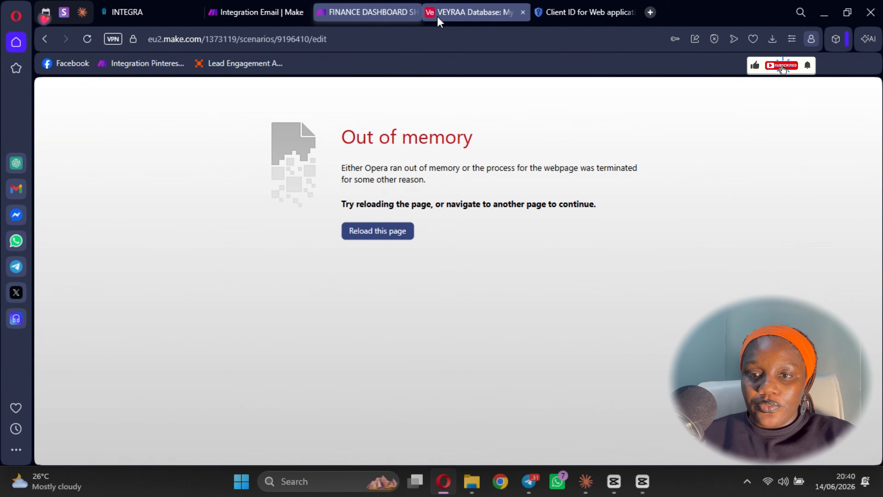
left_click(487, 14)
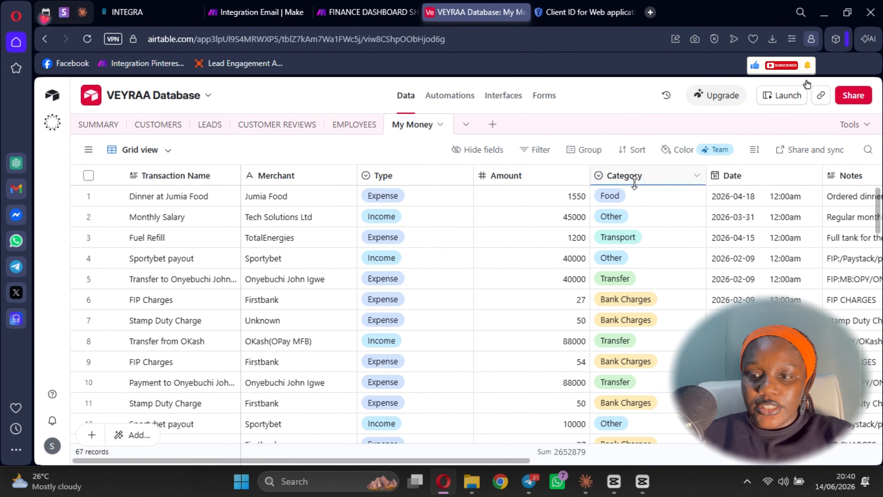
left_click(636, 182)
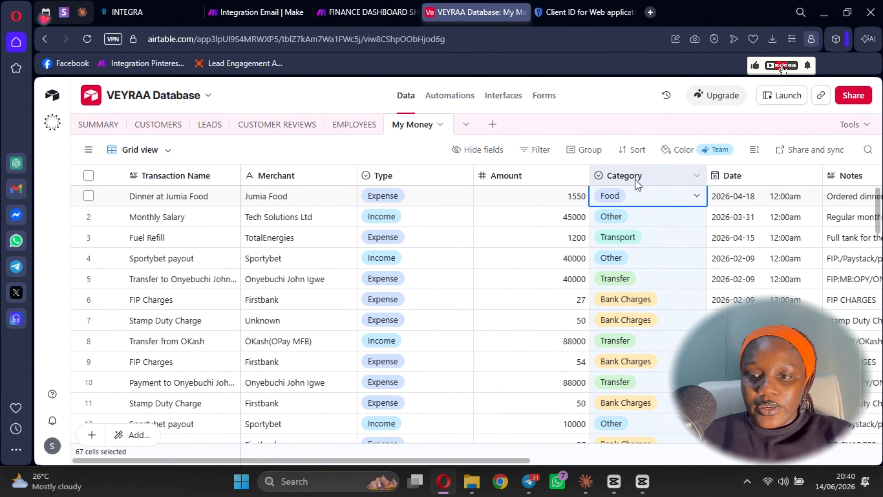
double_click(649, 176)
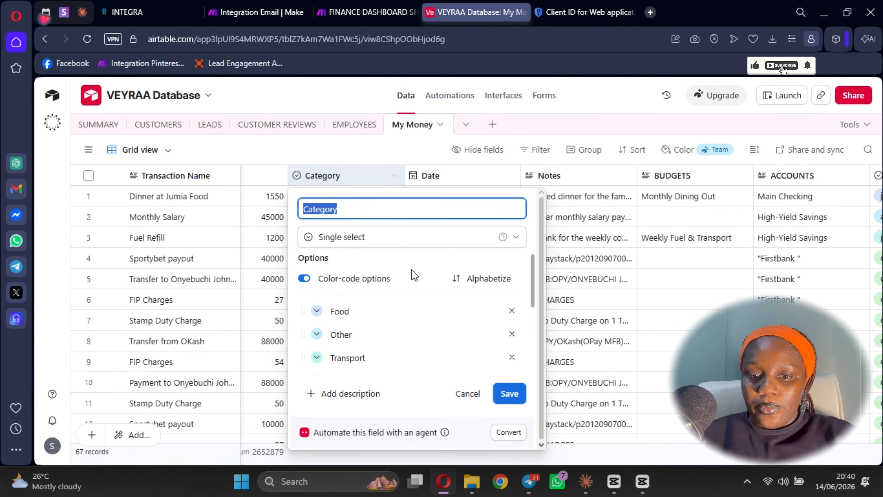
left_click(410, 238)
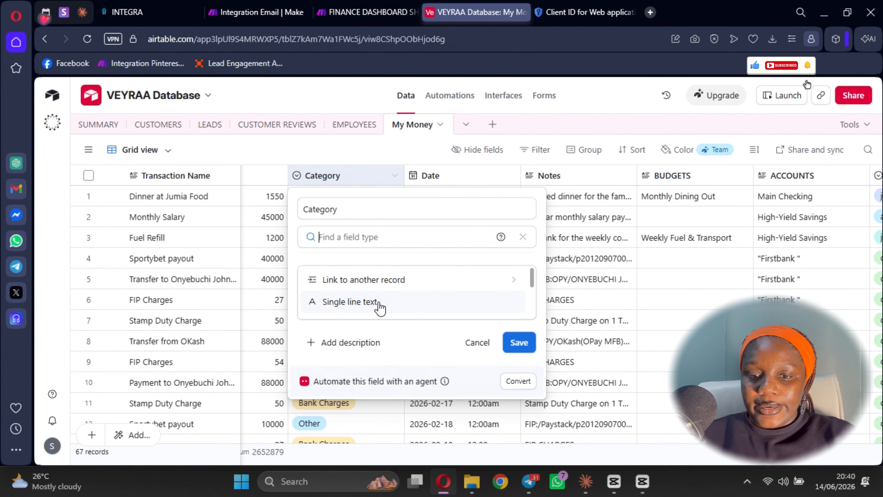
left_click(350, 302)
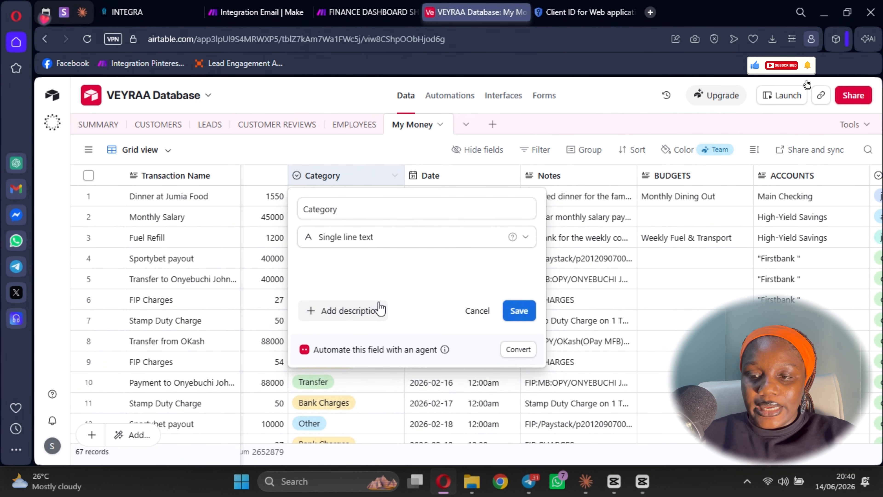
left_click(513, 311)
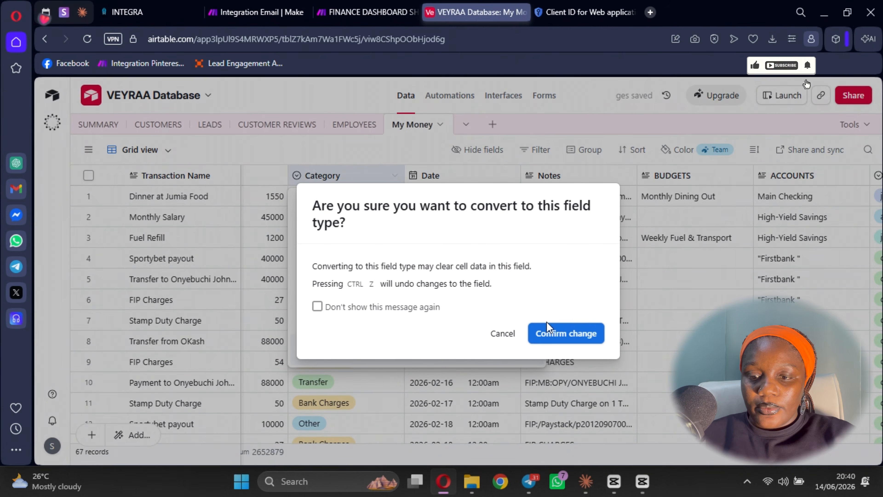
left_click(548, 333)
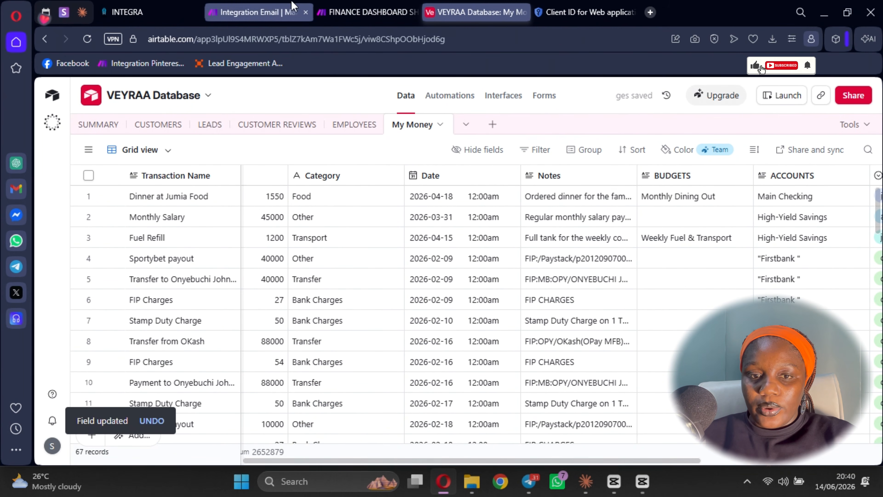
Go back to the Integration Email scenario in Make and reload the My Money table's fields in the Airtable module
left_click(267, 14)
scroll(583, 219, "up", 5)
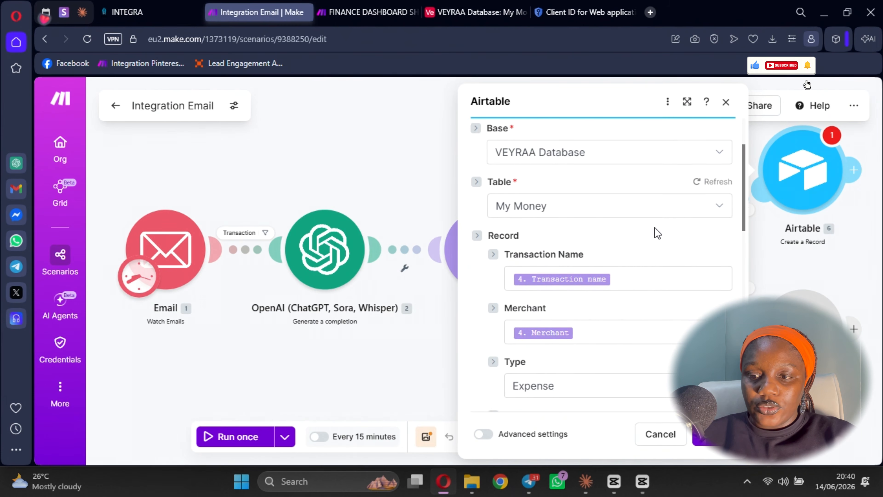
left_click(711, 187)
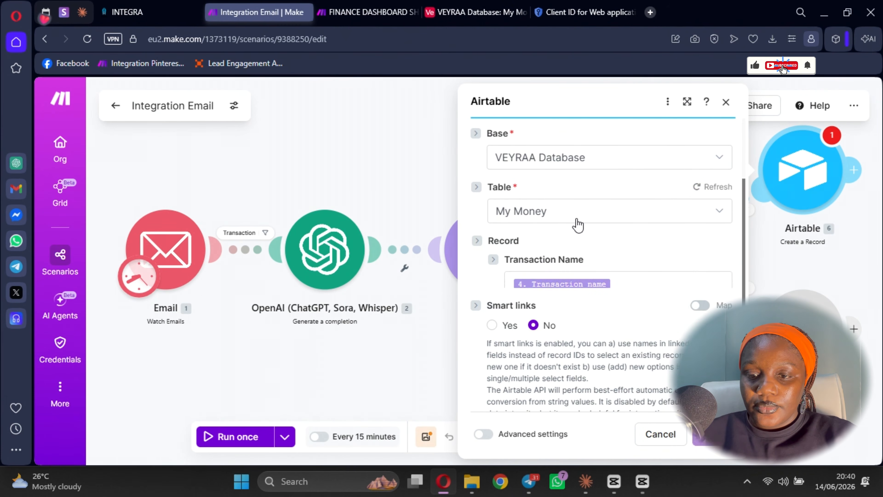
Replace the fixed text in the record's Category field with the parsed JSON Category value
scroll(576, 223, "down", 10)
left_click(559, 243)
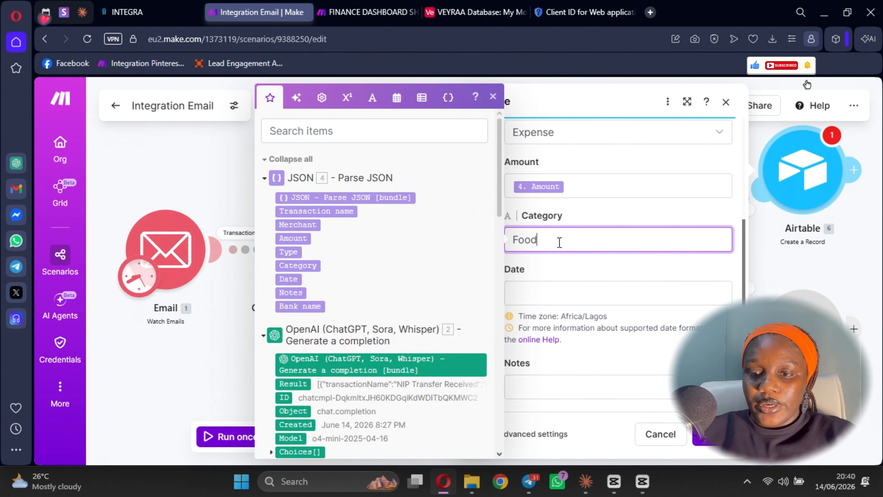
key("BackSpace")
key("BackSpace")
key("BackSpace")
key("BackSpace")
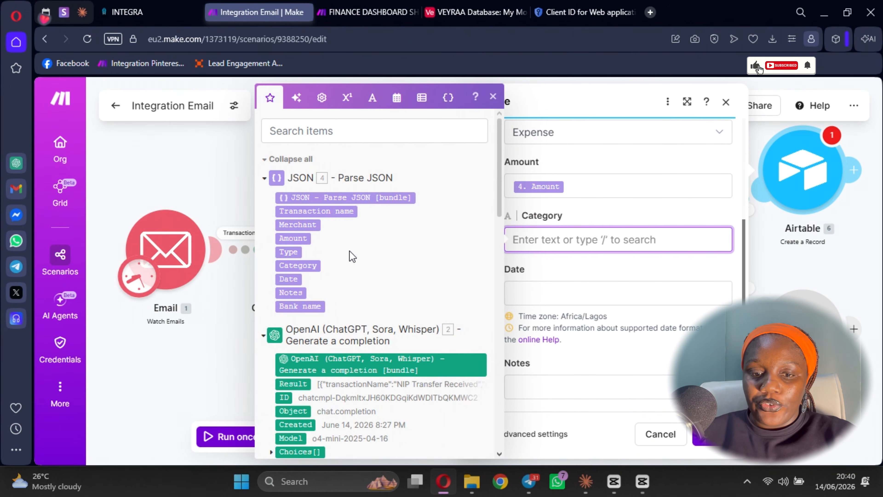
left_click(298, 265)
Map the parsed JSON Date and Notes values to the record's Date and Notes fields
left_click(565, 286)
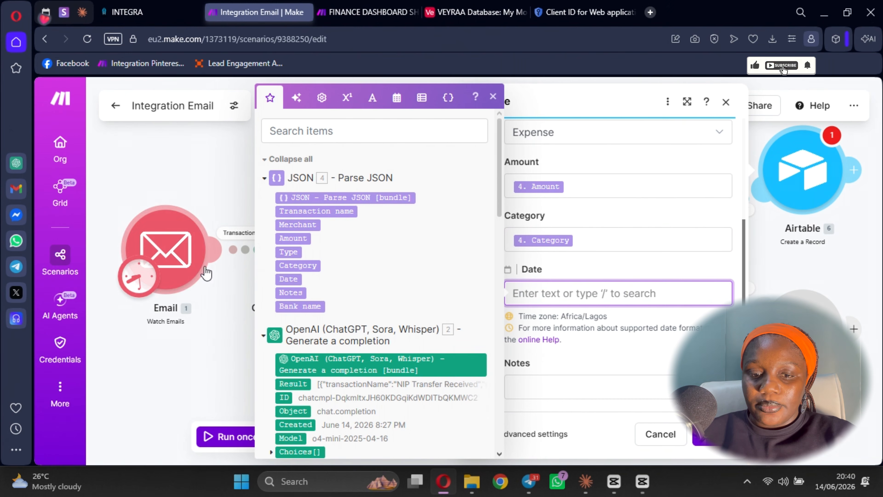
left_click(289, 278)
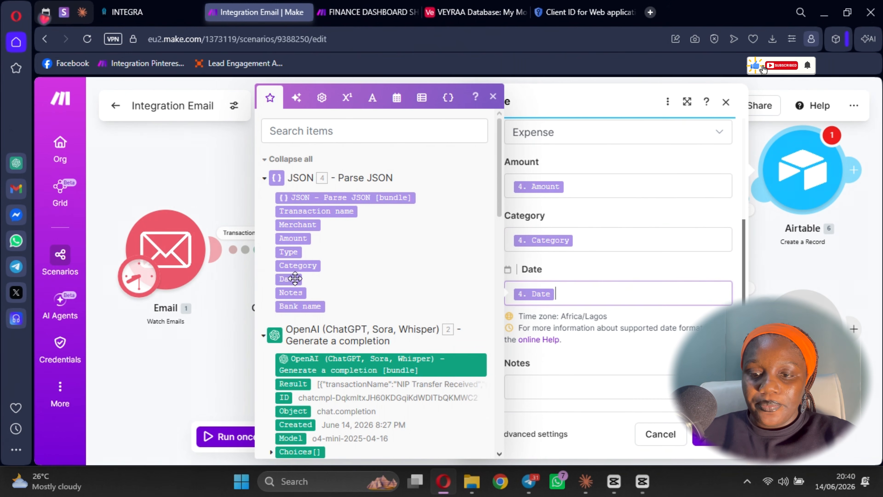
left_click(563, 392)
left_click(292, 293)
Review the remaining record fields and map the parsed JSON Bank name to the BUDGETS field
scroll(555, 255, "down", 6)
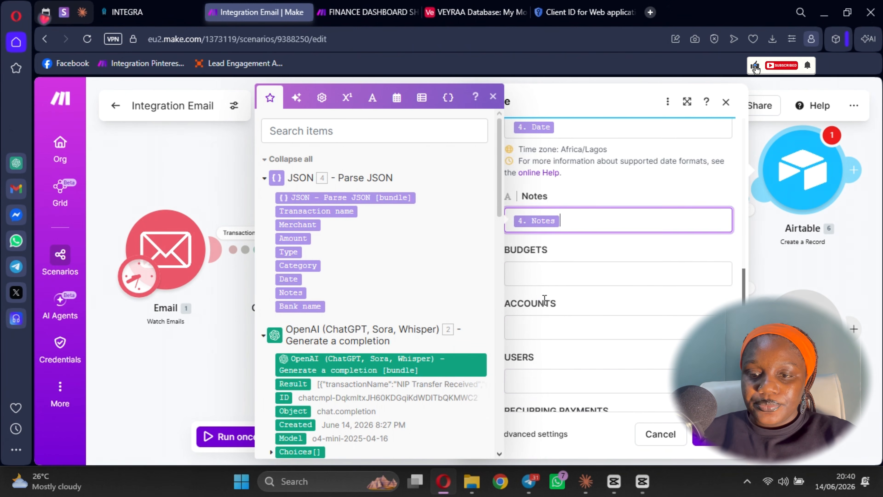
scroll(565, 248, "up", 2)
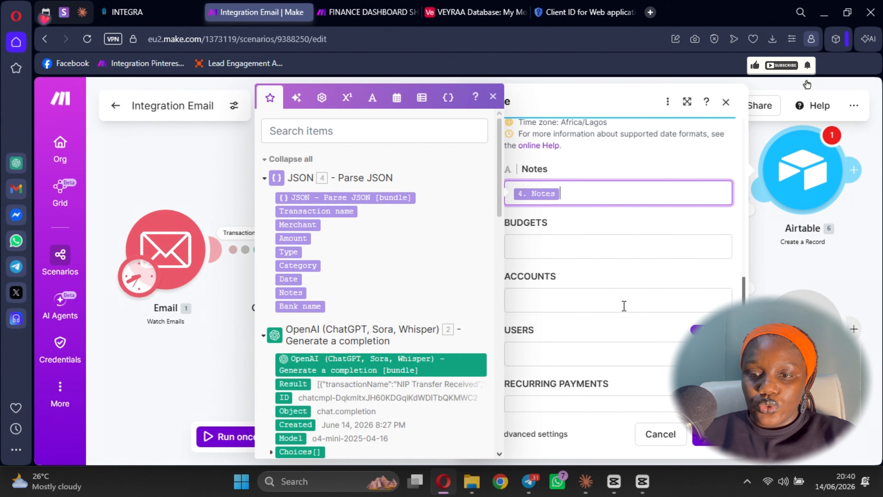
scroll(624, 305, "up", 2)
scroll(601, 300, "down", 7)
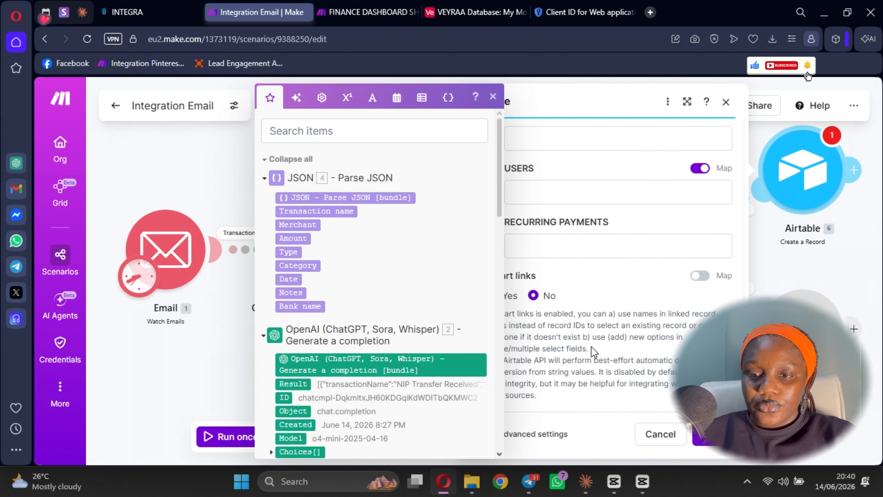
scroll(594, 351, "up", 6)
left_click(555, 274)
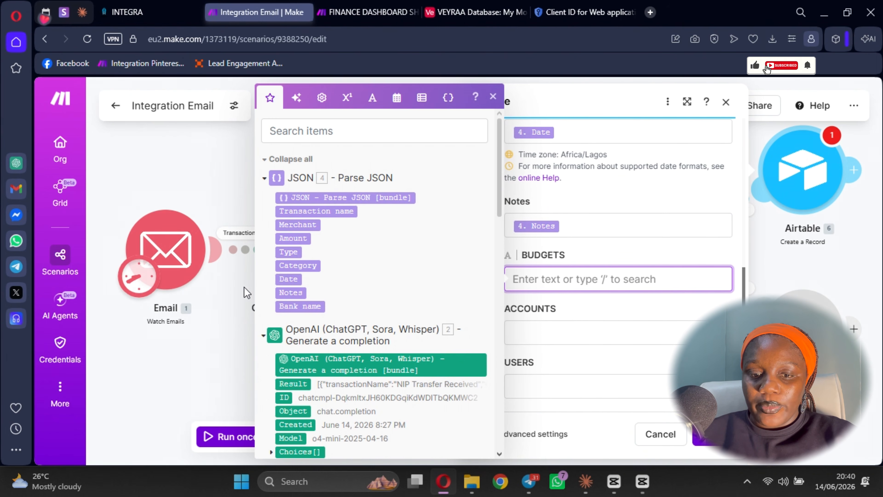
left_click_drag(298, 304, 518, 293)
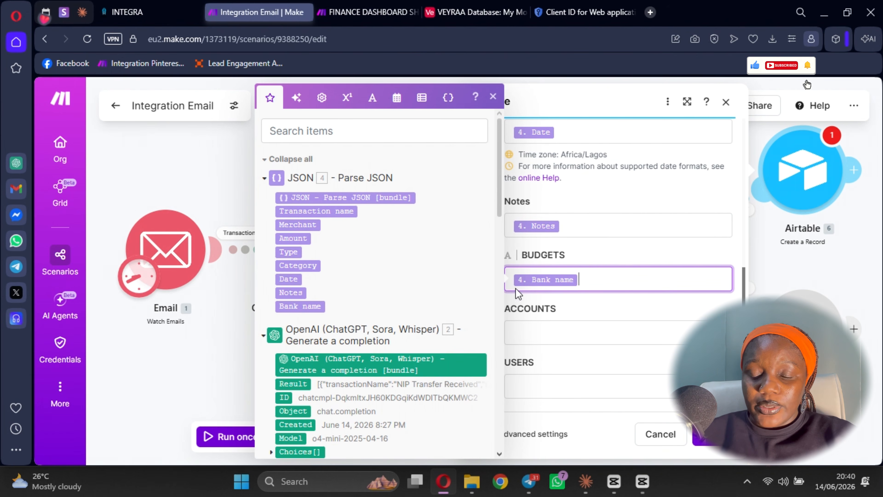
Save the expense route's Airtable module settings and save the scenario
left_click(721, 447)
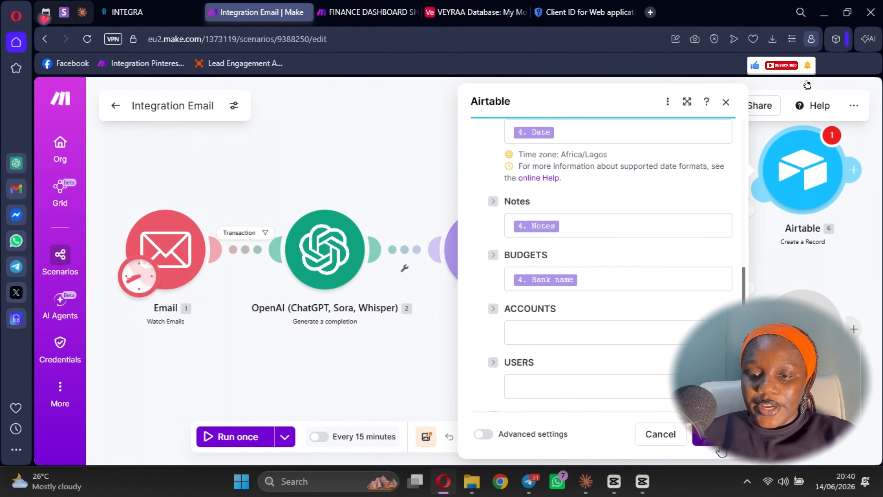
left_click(425, 438)
scroll(537, 375, "down", 2)
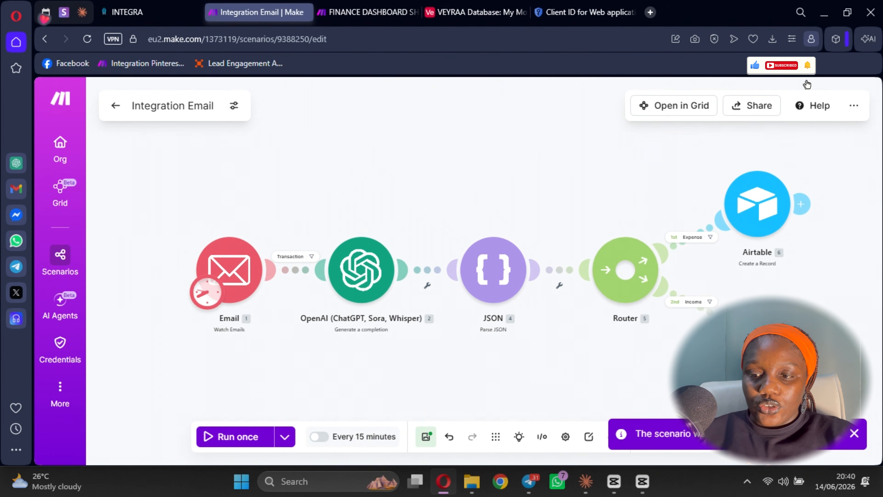
Add an Airtable Create a Record module to the router's Income route, searching the apps for "Airta"
scroll(694, 360, "up", 4)
left_click(785, 326)
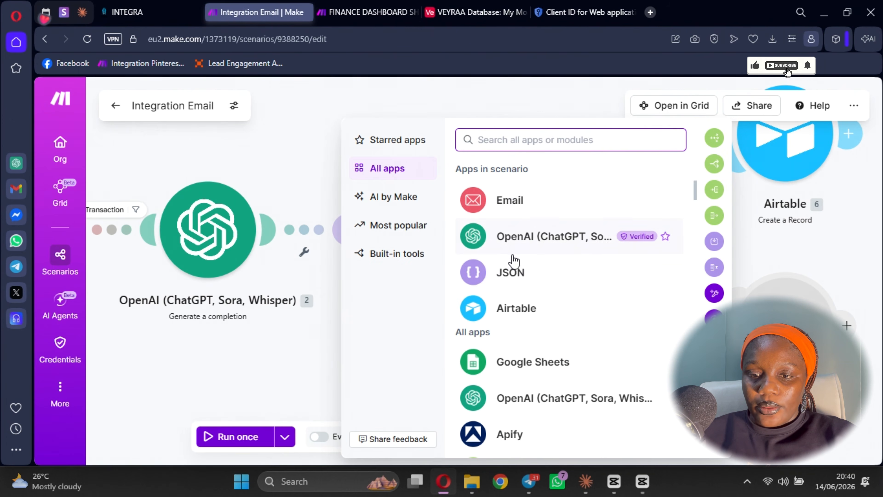
type("Airt")
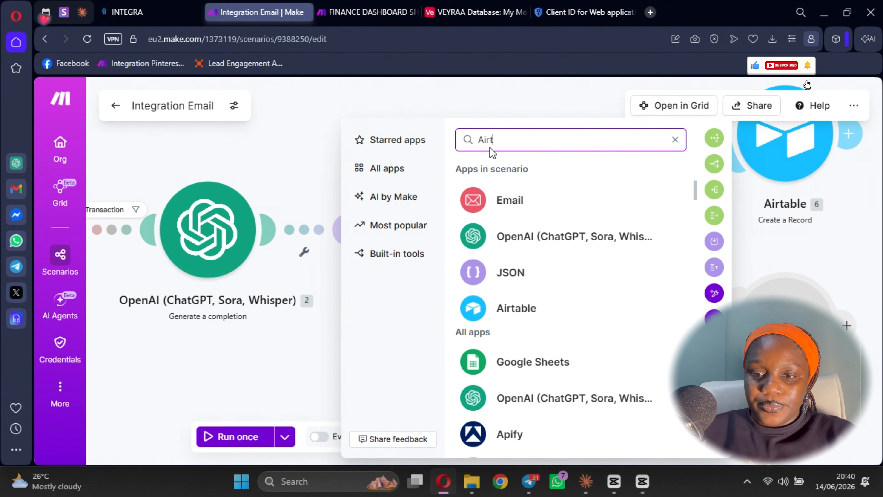
type("a")
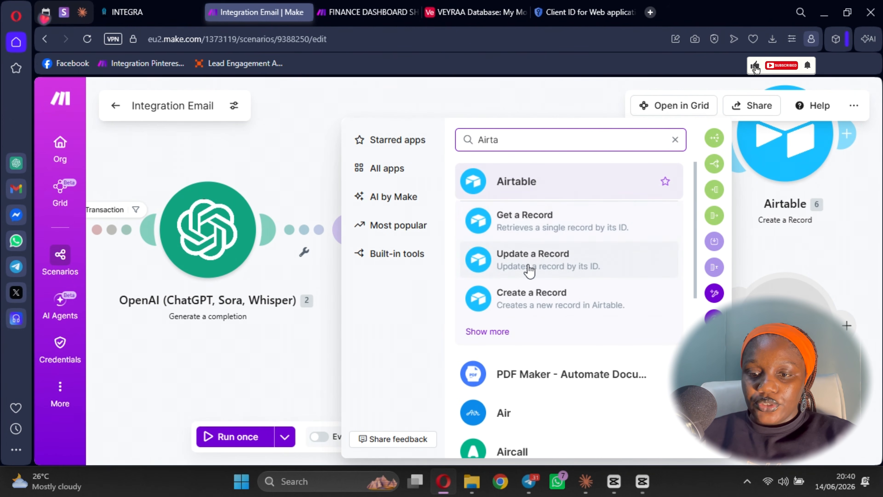
left_click(529, 300)
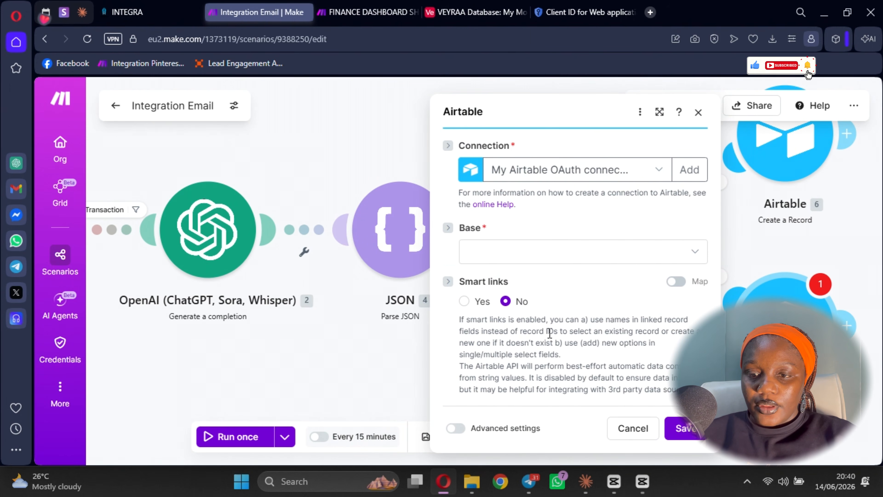
Select VEYRAA Database as the base and My Money as the table for the Income route's Airtable module
left_click(546, 256)
left_click(534, 179)
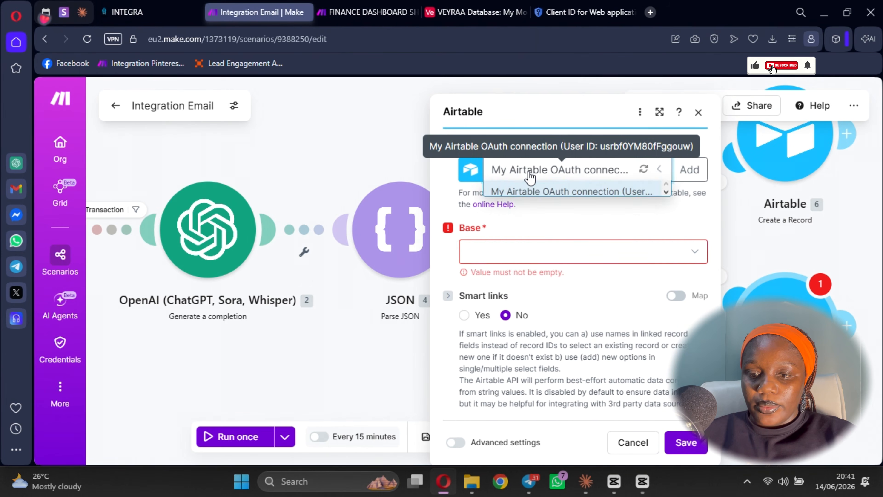
left_click(538, 249)
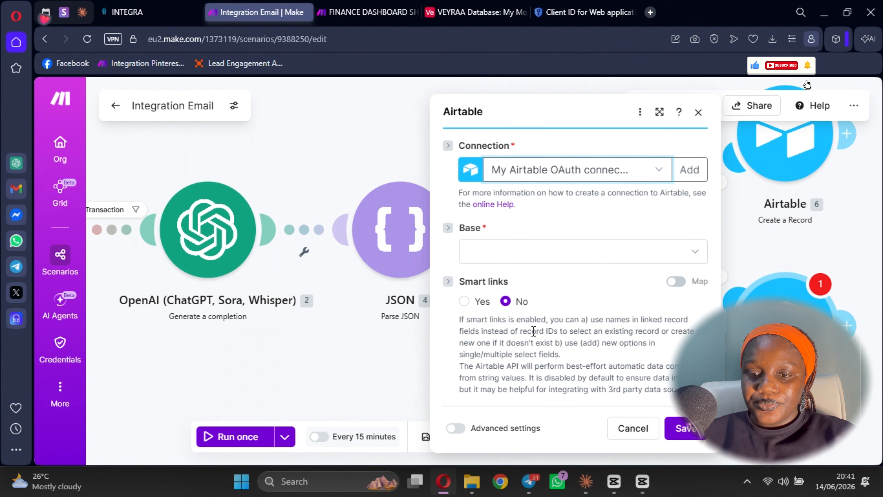
left_click(517, 258)
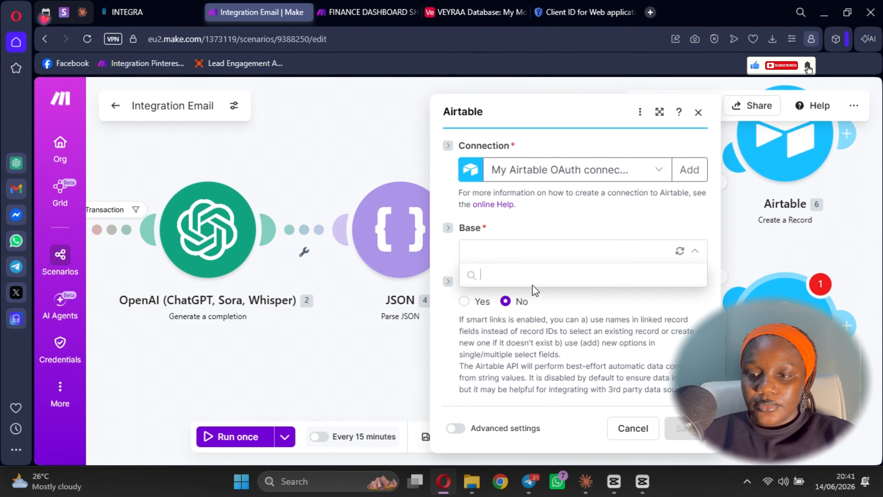
left_click(530, 274)
scroll(570, 234, "down", 1)
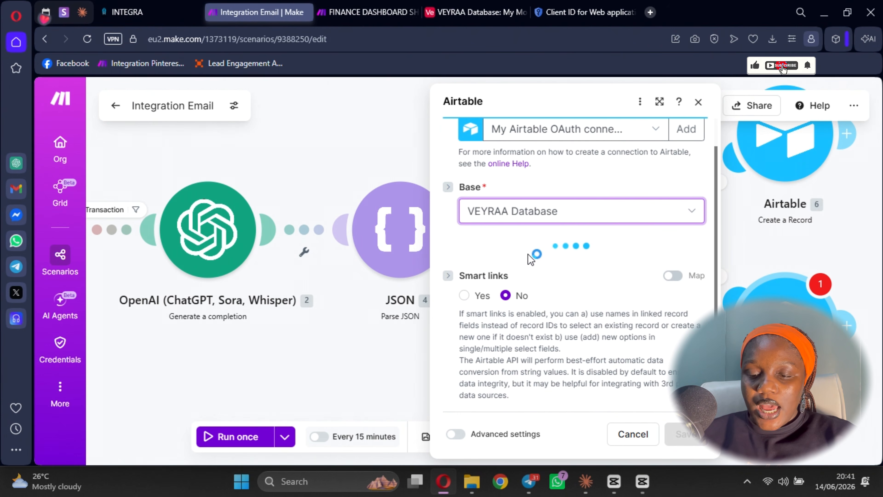
left_click(527, 274)
left_click(529, 275)
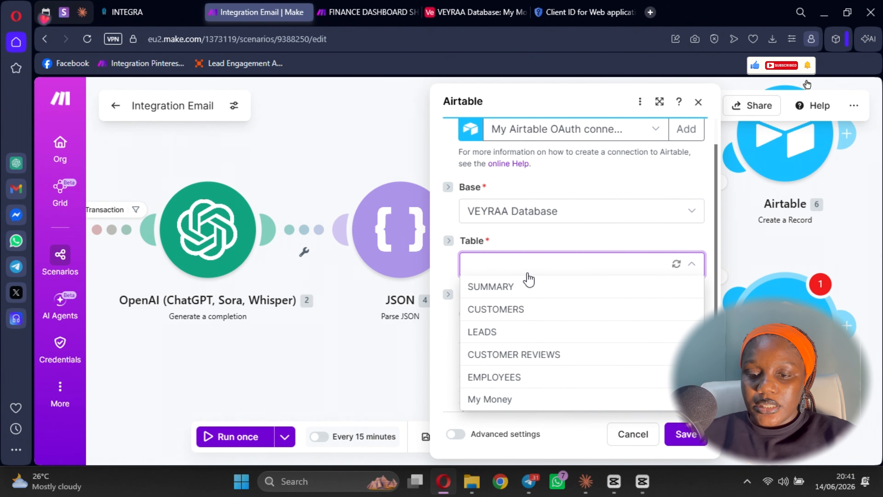
left_click(516, 399)
scroll(556, 236, "down", 1)
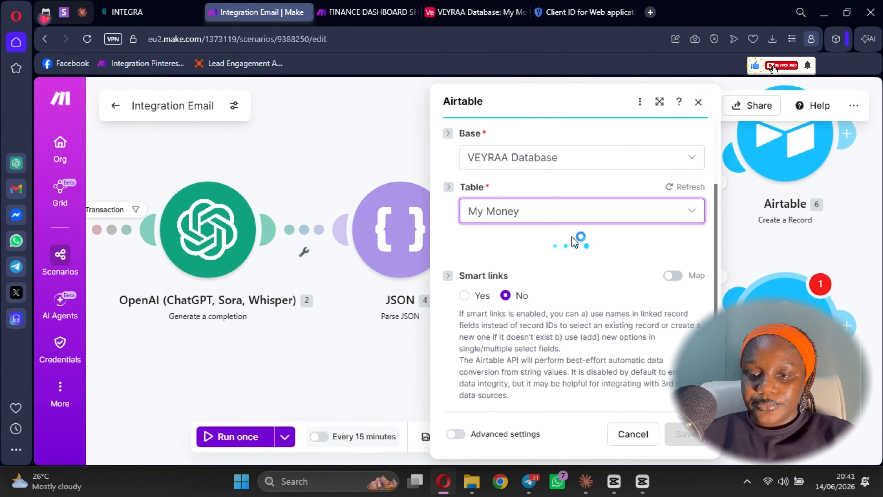
Map the parsed JSON Transaction name and Merchant values to the record's Transaction Name and Merchant fields
scroll(518, 226, "down", 2)
left_click(515, 228)
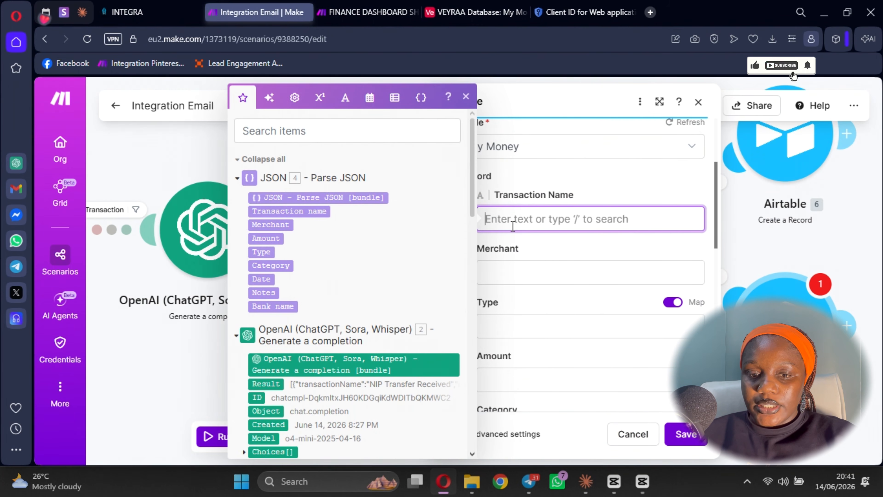
left_click(292, 211)
left_click(571, 280)
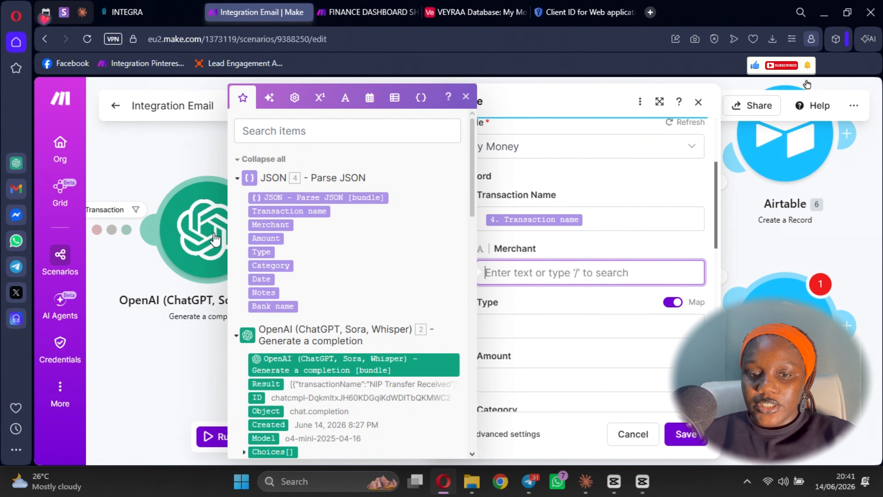
left_click(277, 224)
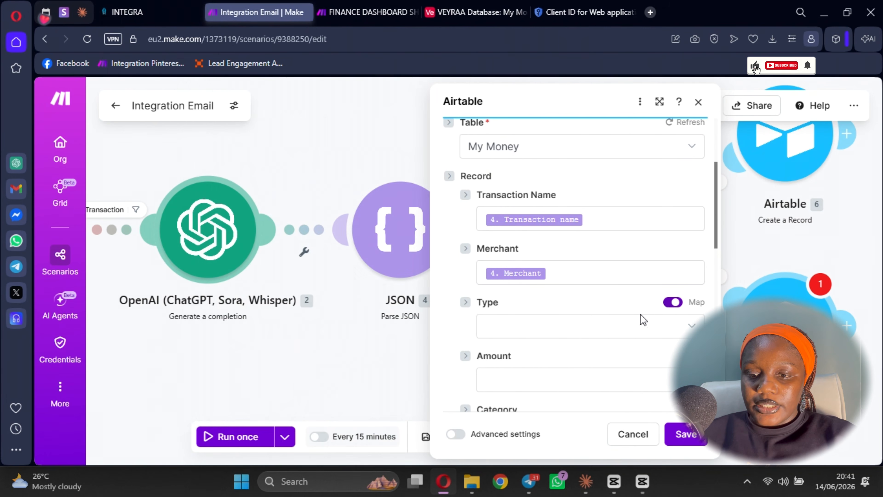
Turn off mapping for the record's Type field and set it to Income
left_click(634, 327)
left_click(566, 371)
scroll(558, 330, "down", 3)
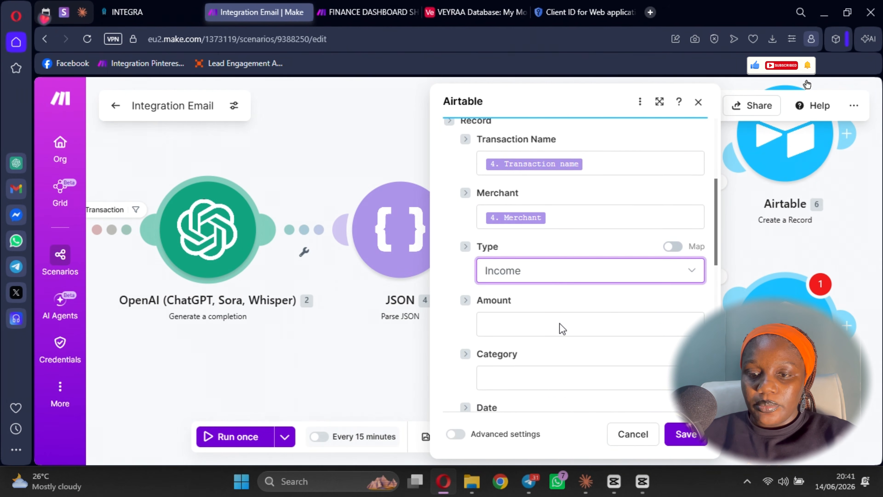
Map the parsed JSON Amount, Category, Date and Notes to their matching record fields, and Bank name to the BUDGETS field
left_click(524, 250)
left_click(270, 239)
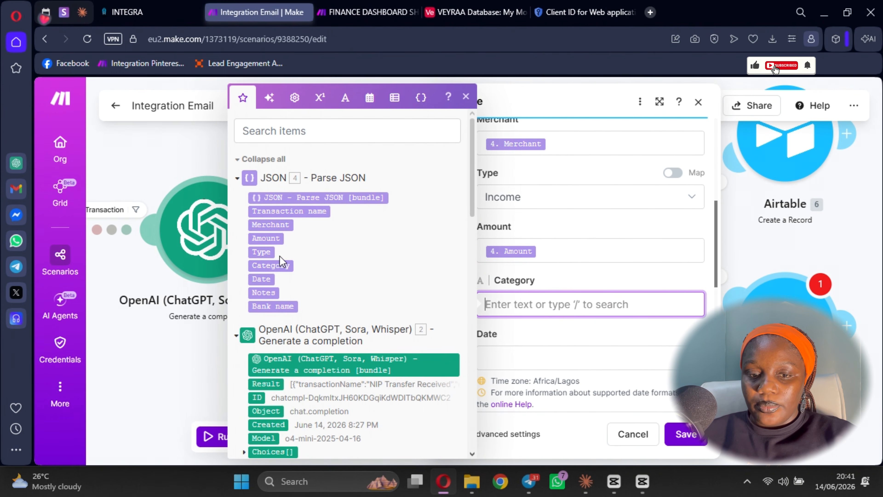
left_click(270, 265)
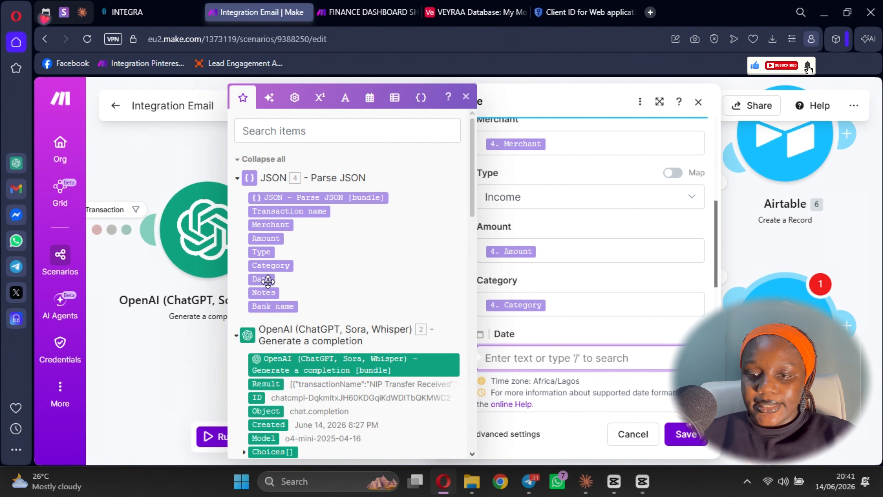
left_click(261, 278)
left_click(537, 322)
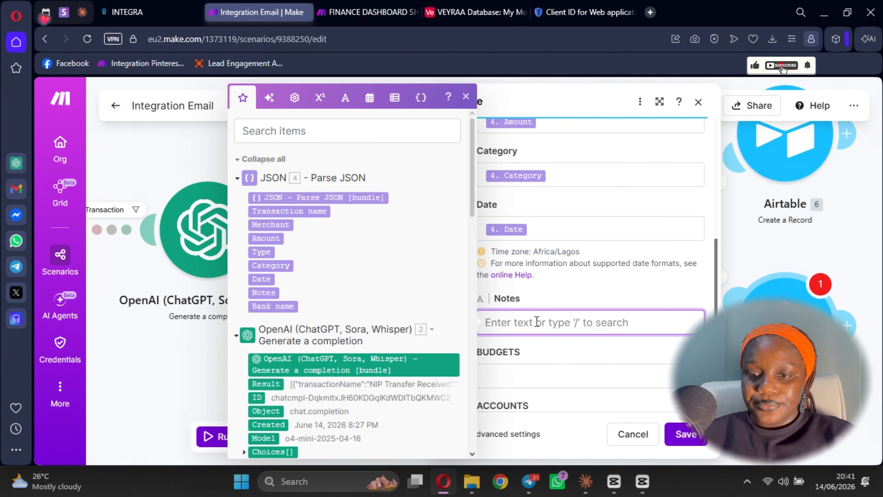
left_click(267, 292)
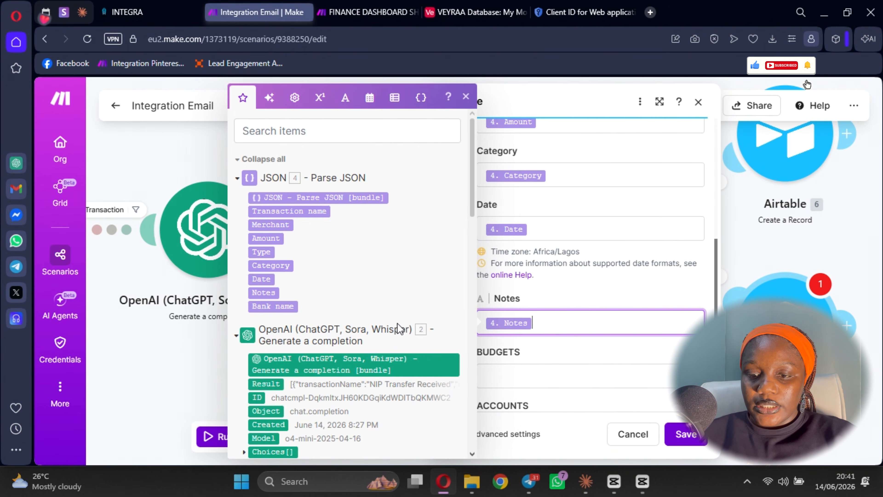
left_click(607, 378)
left_click(278, 306)
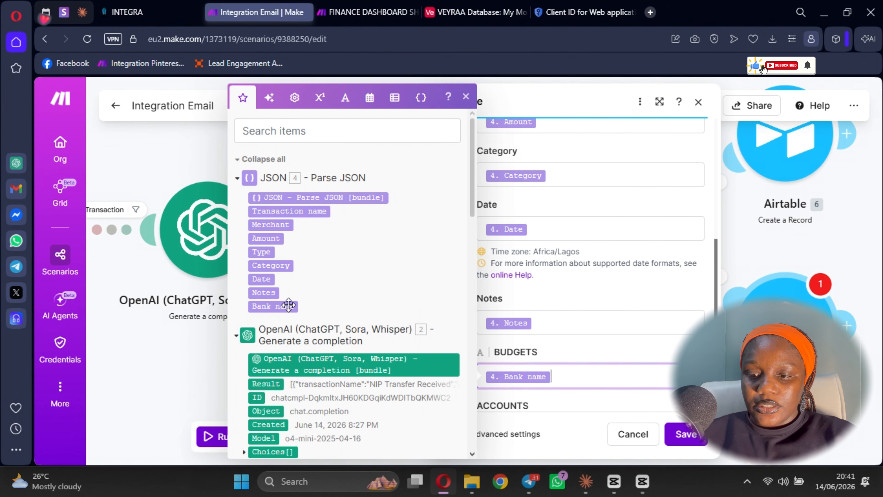
Save the income route's Airtable module settings and save the scenario
left_click(684, 433)
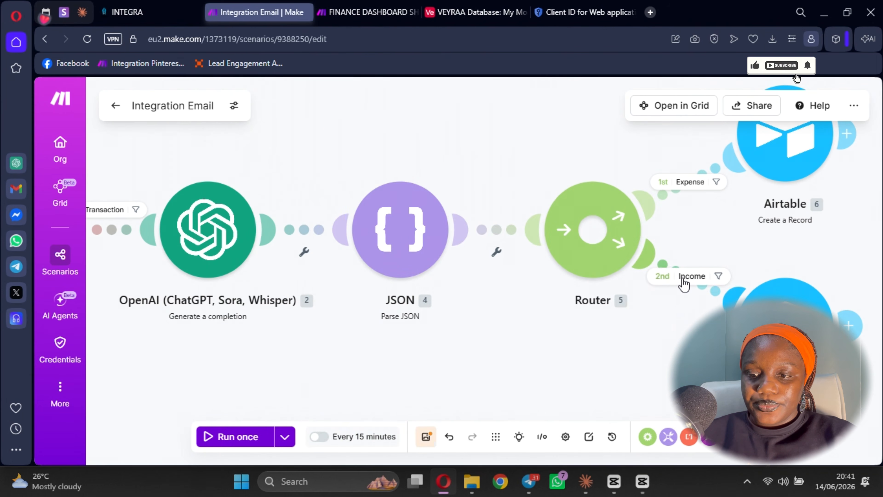
left_click(684, 280)
left_click(615, 441)
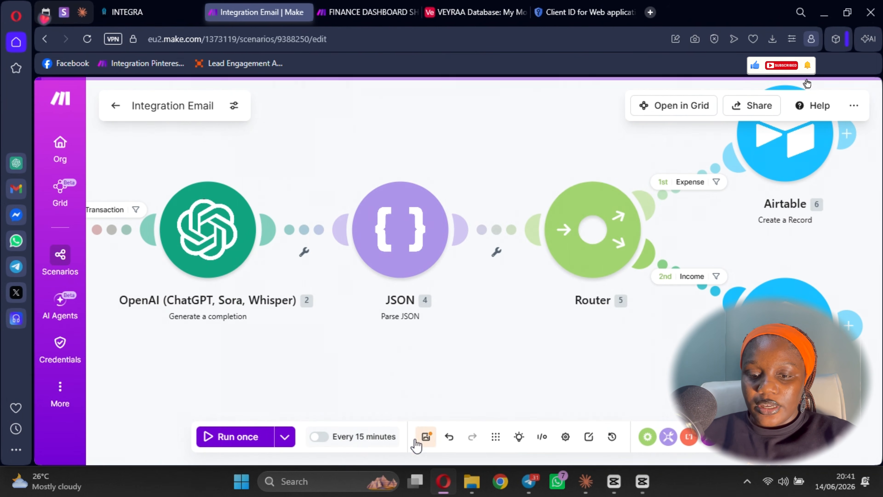
left_click(436, 438)
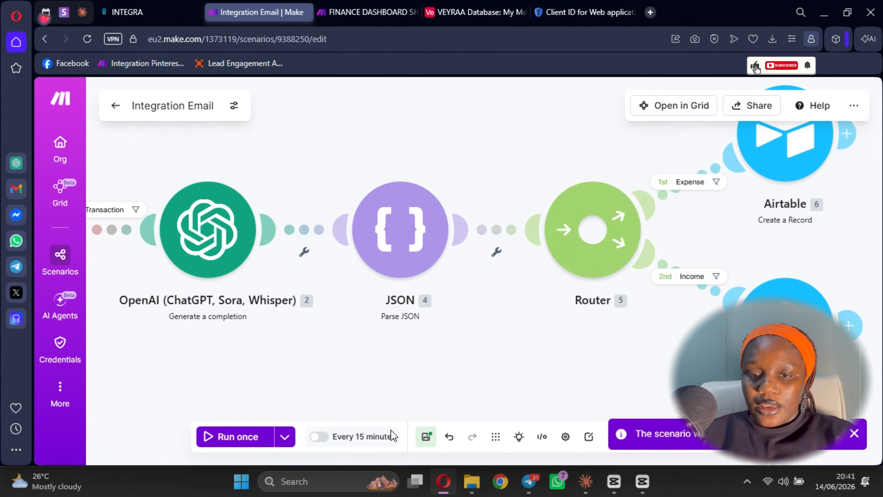
Run the scenario with existing data from the 6/14/2026 8:27:46 PM run
scroll(306, 358, "down", 3)
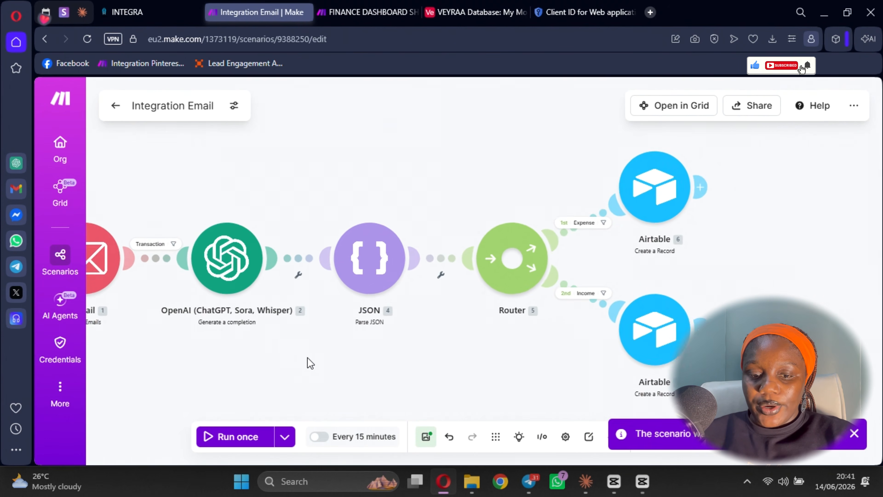
left_click(285, 437)
left_click(258, 349)
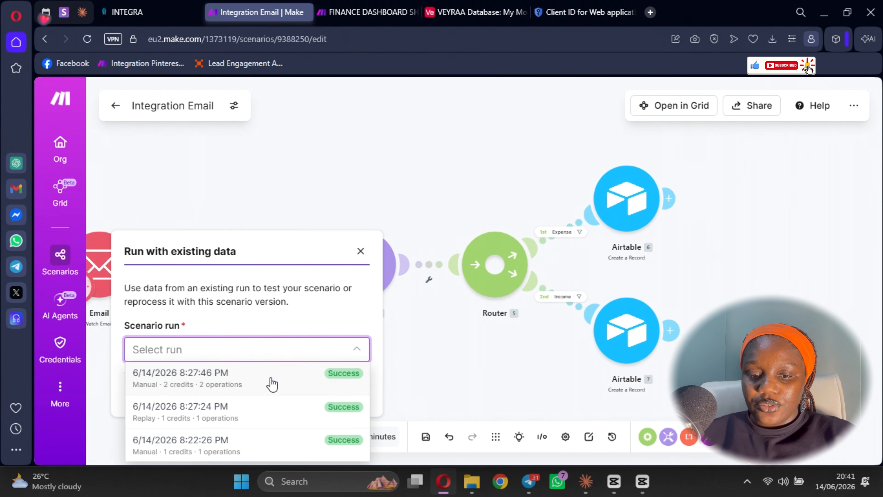
left_click(272, 383)
left_click(349, 396)
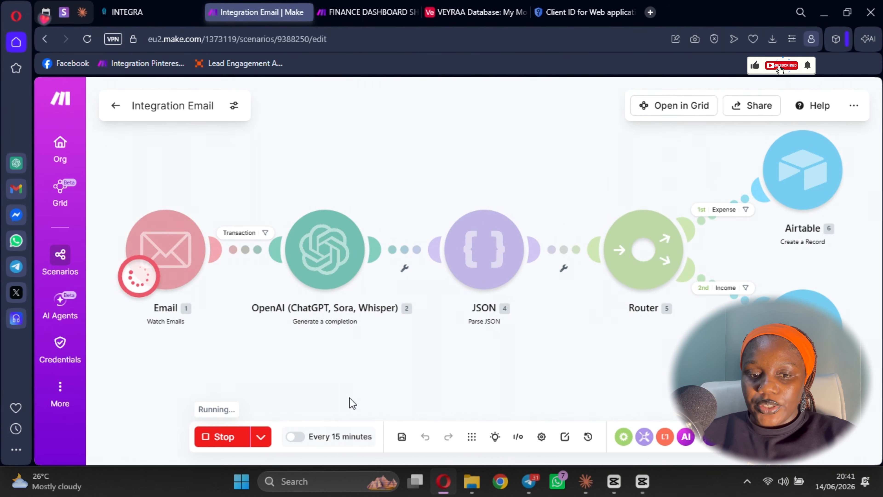
scroll(397, 387, "down", 2)
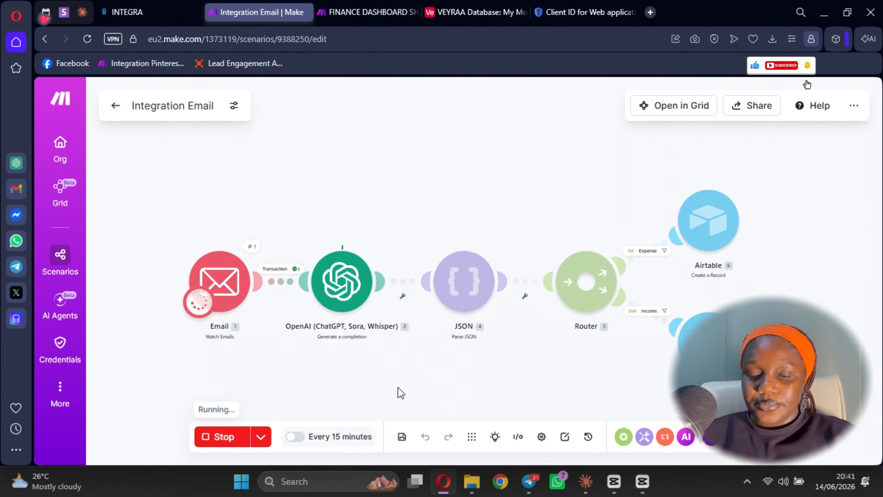
scroll(401, 392, "down", 1)
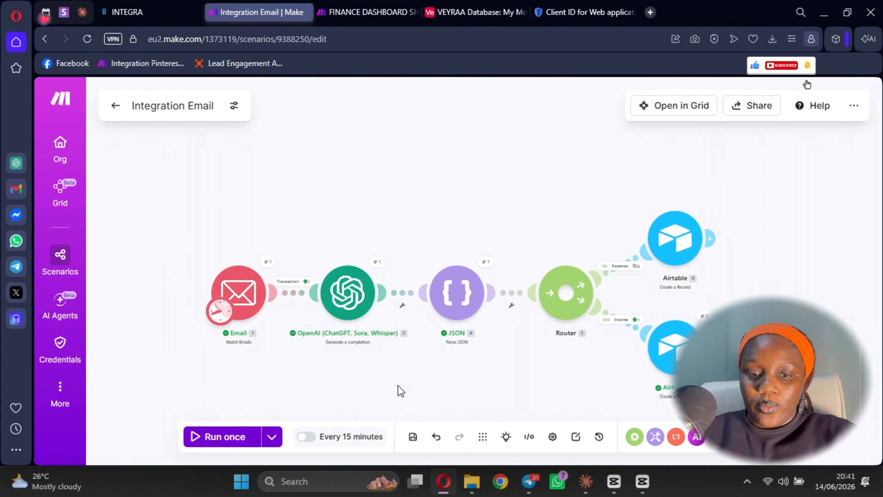
Examine the text content of the transaction email in the Email module's run output, and close the output
left_click(269, 262)
scroll(335, 291, "down", 3)
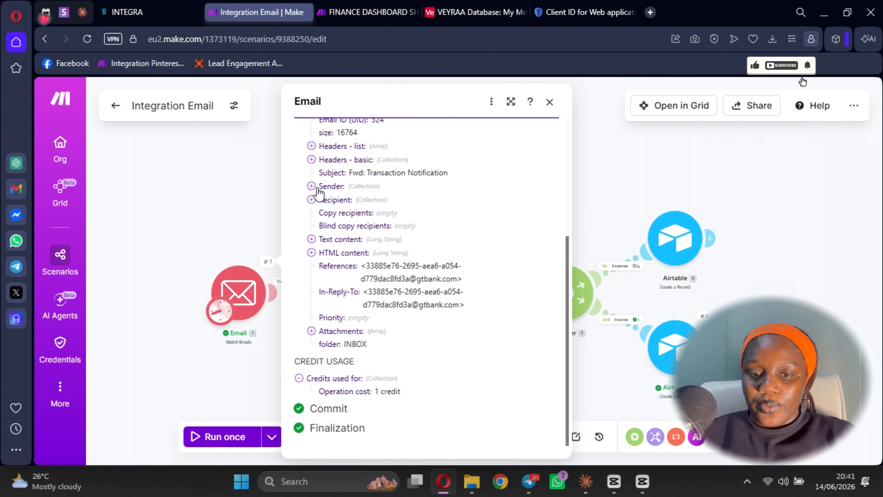
left_click(311, 240)
scroll(391, 278, "down", 6)
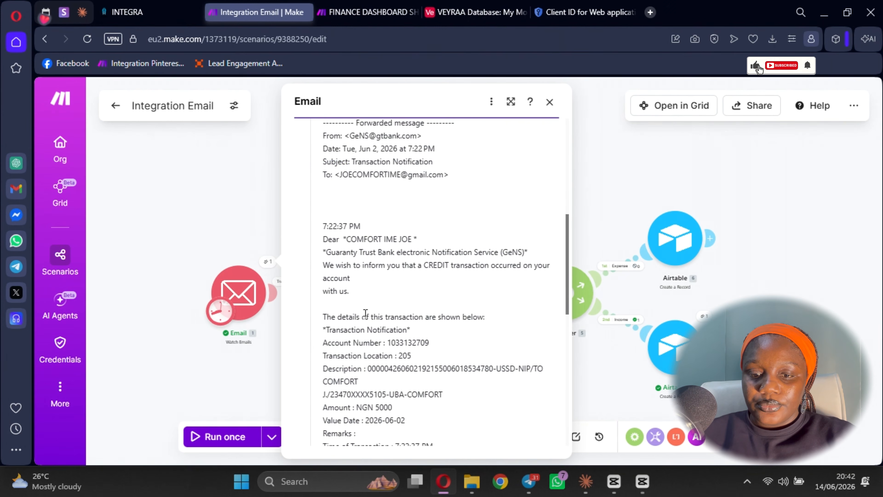
scroll(431, 205, "up", 2)
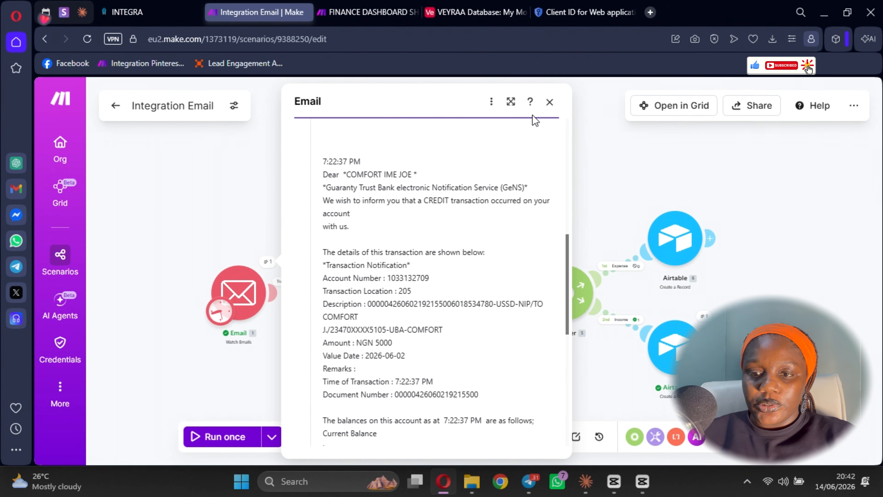
left_click(549, 101)
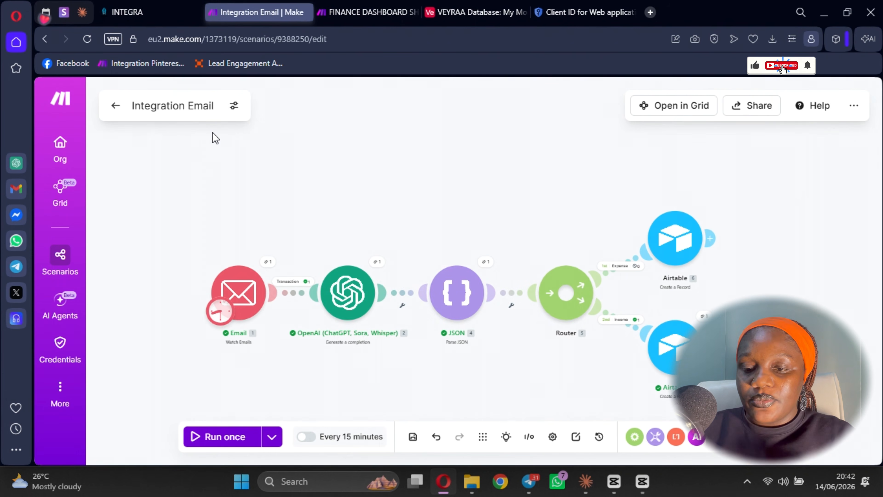